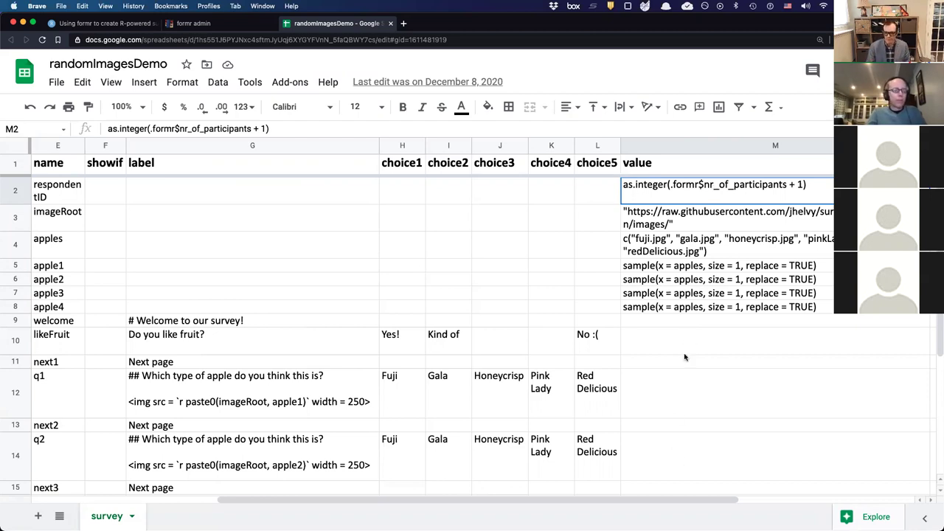
- Select and copy the imageRoot folder URL from cell M3
{"action": "left_click", "coordinate": [715, 224]}
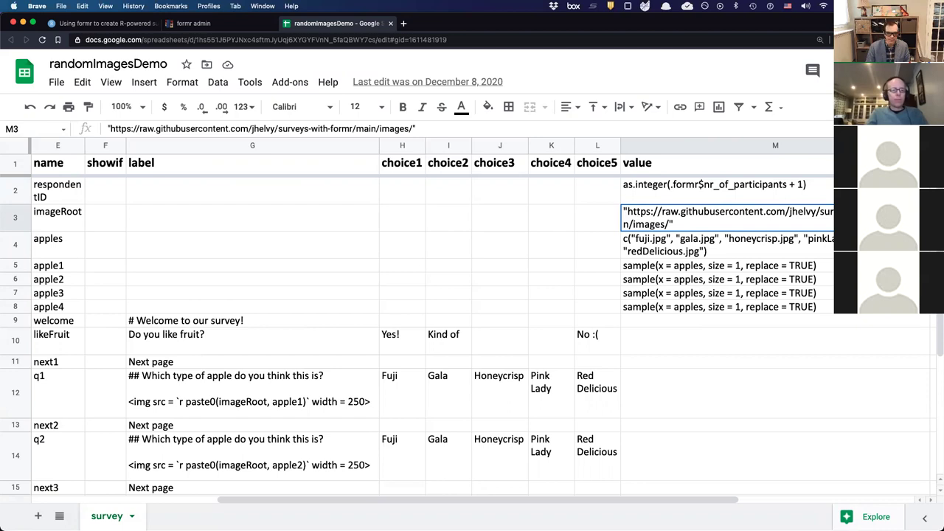
{"action": "left_click", "coordinate": [66, 226]}
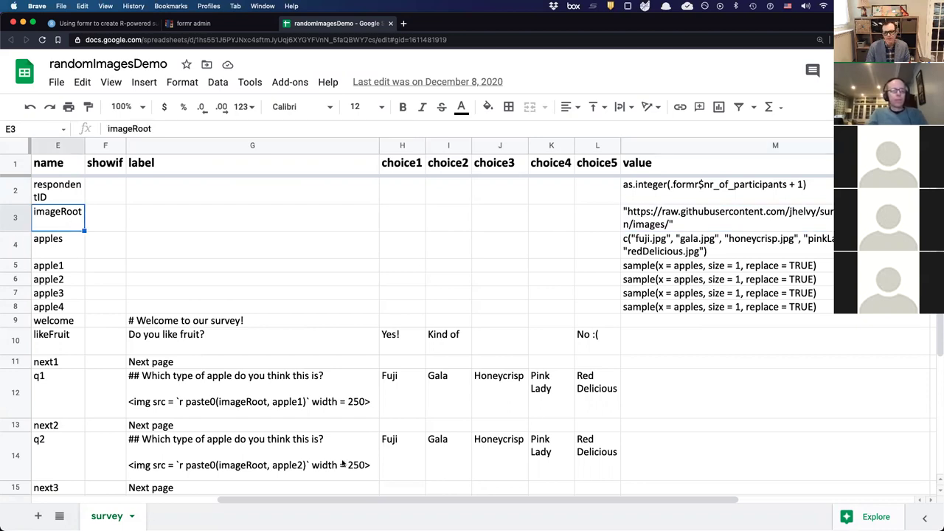
{"action": "left_click", "coordinate": [696, 228]}
{"action": "double_click", "coordinate": [691, 225]}
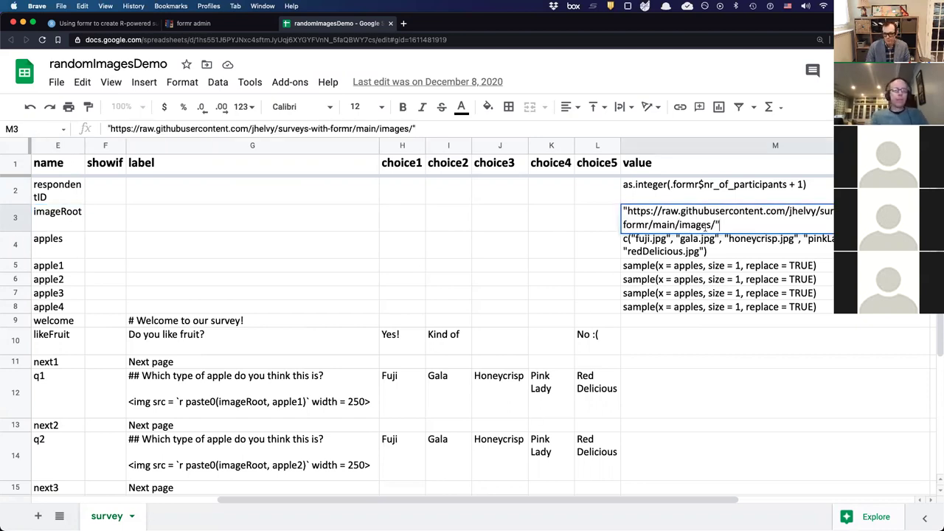
{"action": "left_click_drag", "start_coordinate": [714, 223], "coordinate": [628, 212]}
{"action": "key", "text": "super+c"}
- Test the copied URL in a new browser tab, then close it and review the apples cells
{"action": "key", "text": "super+t"}
{"action": "key", "text": "super+v"}
{"action": "key", "text": "Return"}
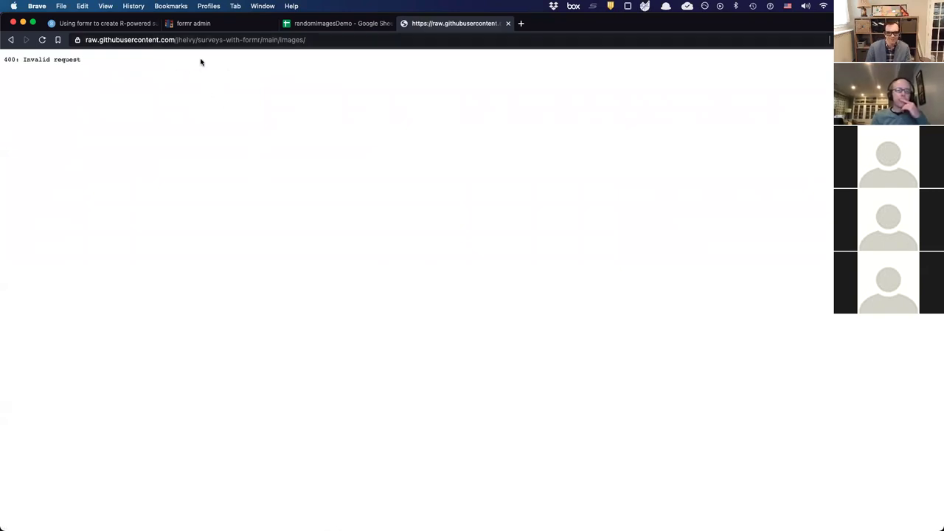
{"action": "key", "text": "super+w"}
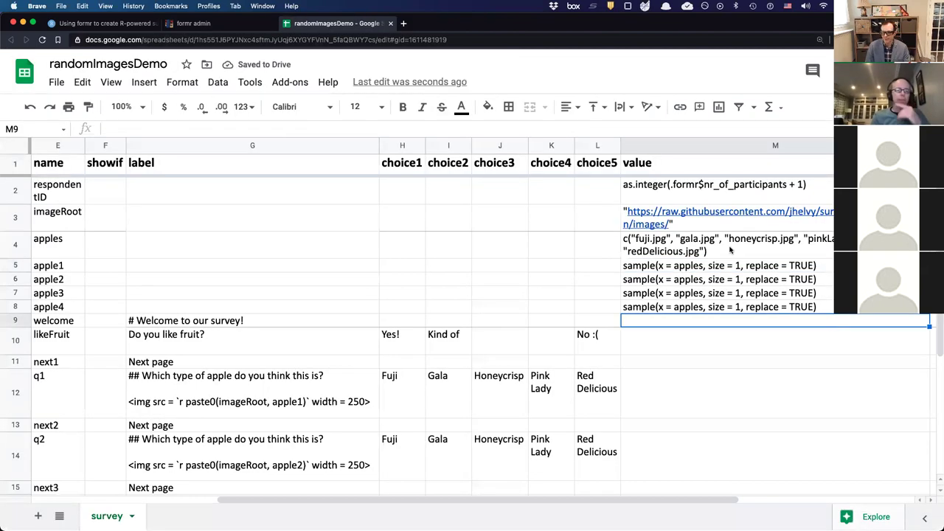
{"action": "left_click", "coordinate": [727, 247]}
{"action": "left_click", "coordinate": [726, 265]}
{"action": "left_click", "coordinate": [727, 293]}
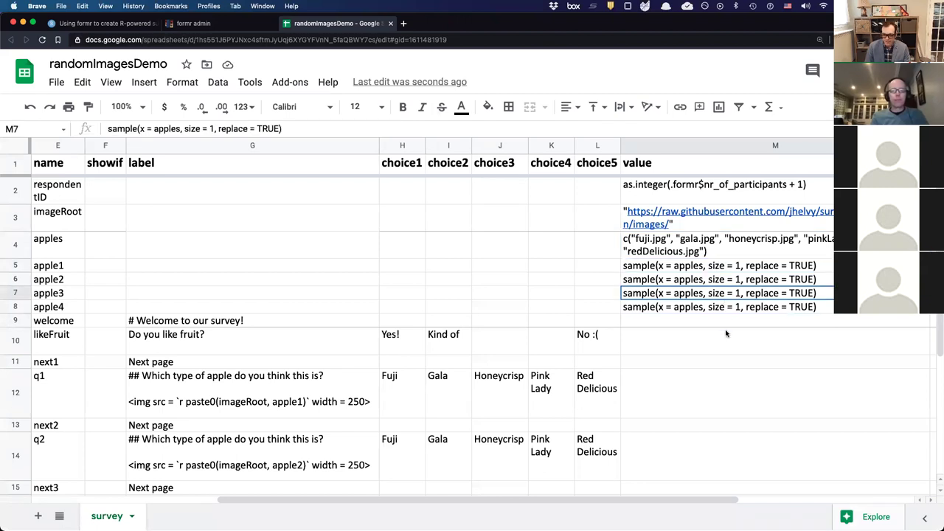
{"action": "left_click", "coordinate": [727, 336]}
{"action": "left_click", "coordinate": [471, 293]}
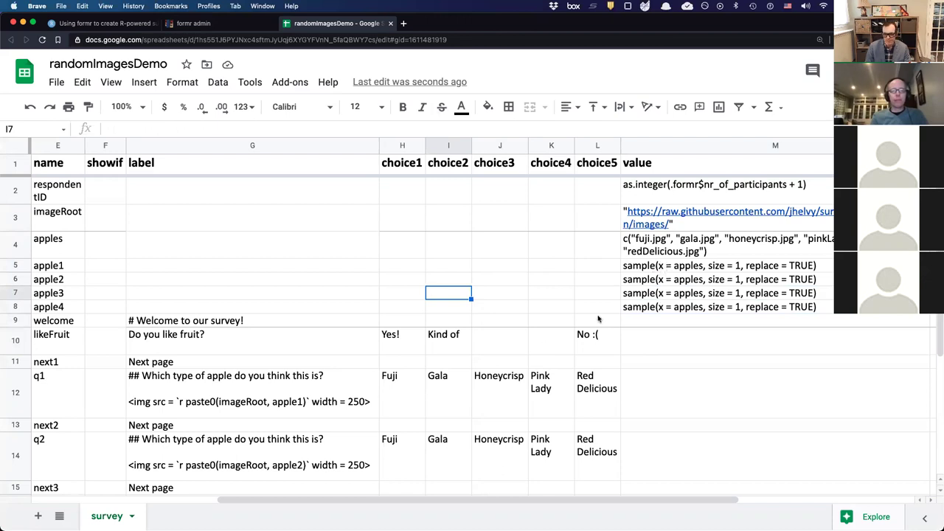
{"action": "left_click_drag", "start_coordinate": [659, 265], "coordinate": [658, 306]}
{"action": "left_click_drag", "start_coordinate": [57, 267], "coordinate": [68, 308]}
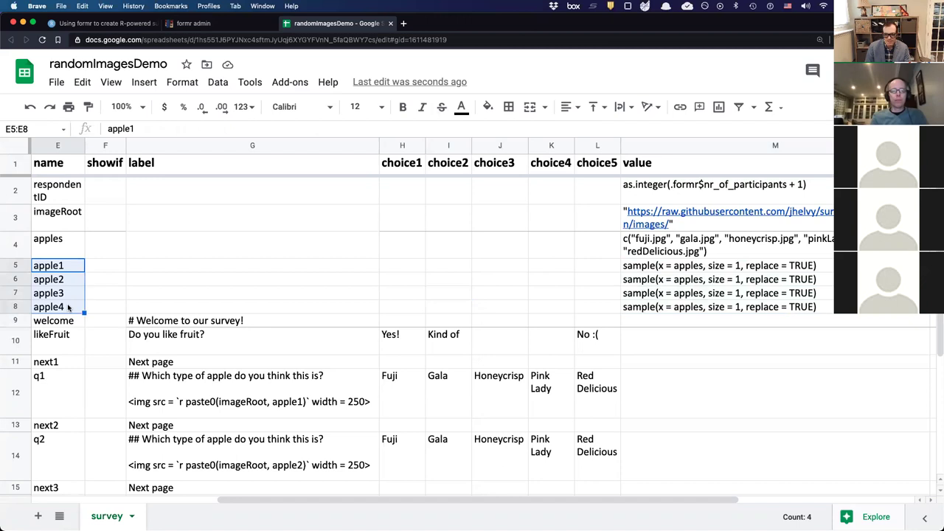
{"action": "left_click_drag", "start_coordinate": [738, 266], "coordinate": [742, 301]}
{"action": "left_click", "coordinate": [743, 319]}
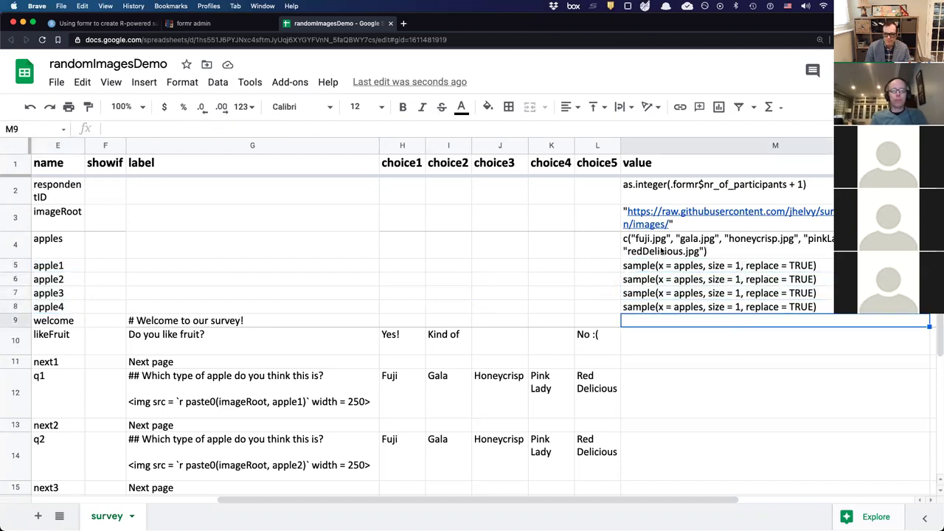
{"action": "left_click", "coordinate": [500, 281]}
{"action": "key", "text": "Left"}
{"action": "key", "text": "Left"}
{"action": "key", "text": "Left"}
{"action": "key", "text": "Left"}
{"action": "key", "text": "Left"}
{"action": "key", "text": "Left"}
{"action": "key", "text": "Left"}
{"action": "key", "text": "Left"}
{"action": "key", "text": "Left"}
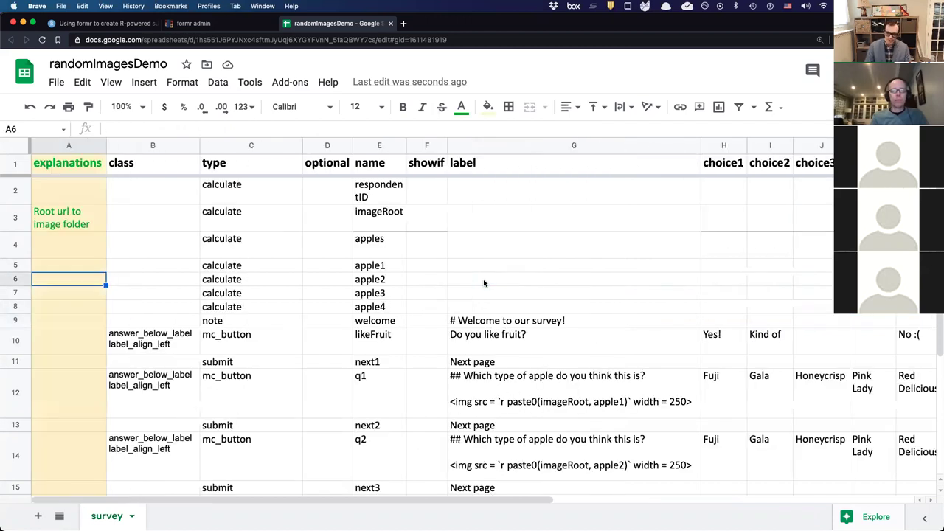
{"action": "left_click", "coordinate": [485, 283]}
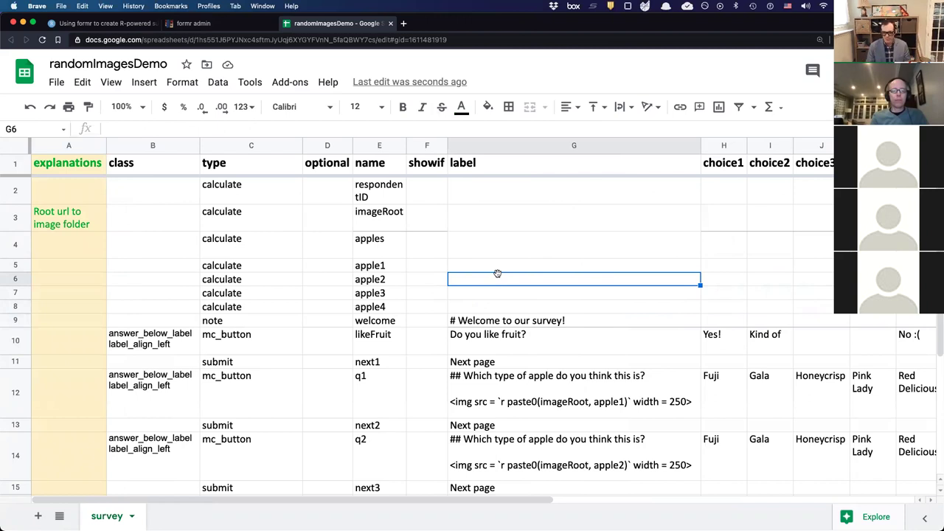
{"action": "left_click_drag", "start_coordinate": [254, 320], "coordinate": [380, 338]}
{"action": "left_click_drag", "start_coordinate": [472, 329], "coordinate": [566, 326]}
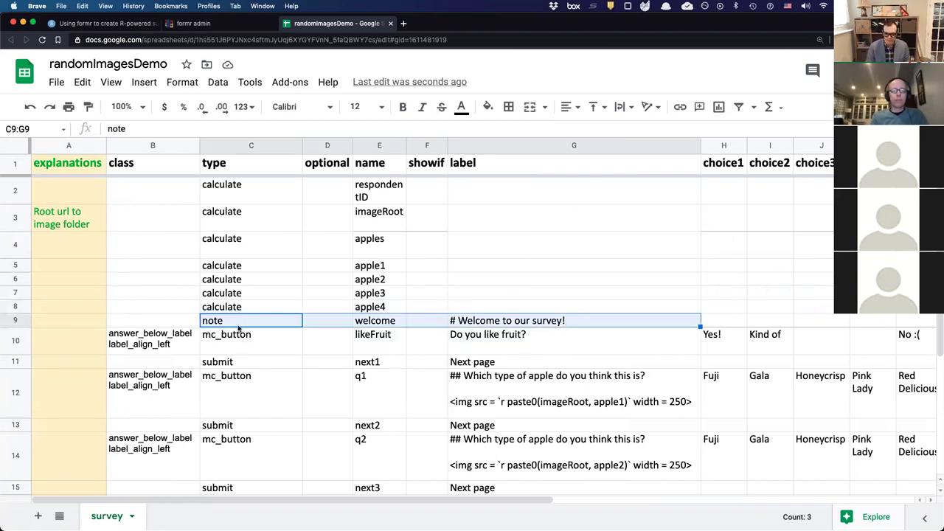
{"action": "left_click", "coordinate": [238, 324]}
{"action": "left_click", "coordinate": [583, 304]}
{"action": "left_click", "coordinate": [514, 351]}
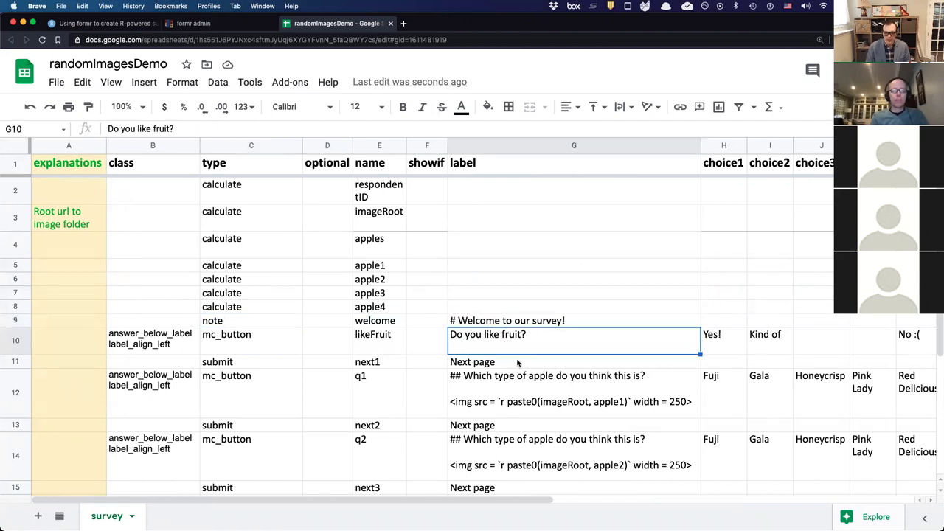
{"action": "left_click", "coordinate": [238, 323]}
{"action": "left_click", "coordinate": [239, 338]}
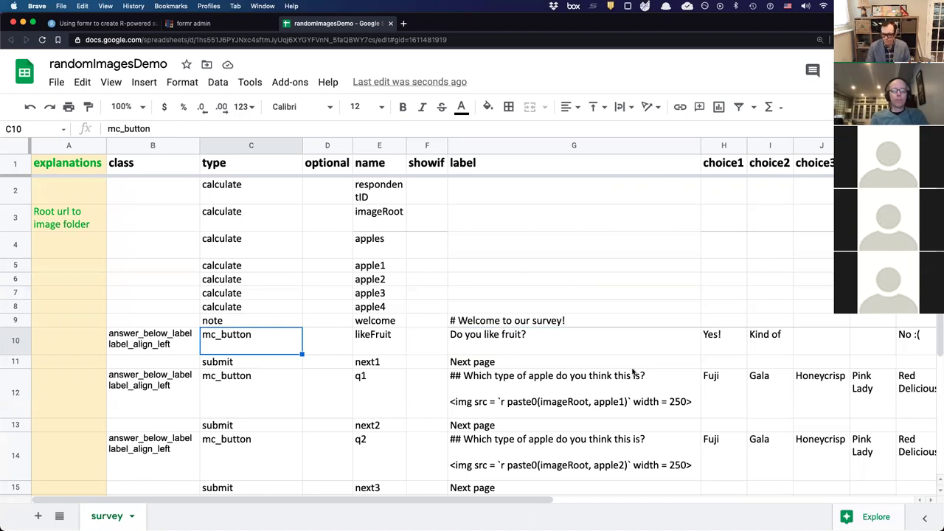
{"action": "left_click_drag", "start_coordinate": [712, 339], "coordinate": [915, 339]}
{"action": "left_click", "coordinate": [770, 307]}
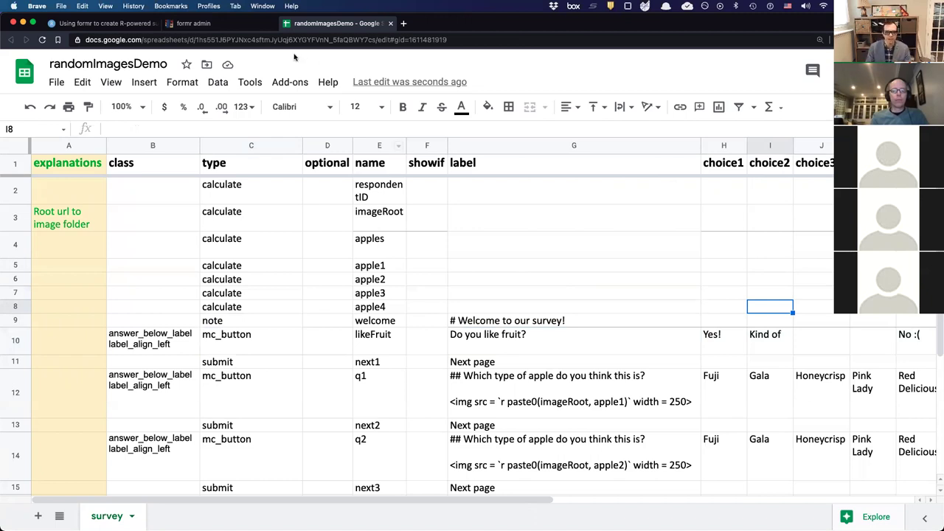
- Launch a test run of the randomImagesDemo survey from the formr admin page
{"action": "left_click", "coordinate": [242, 26]}
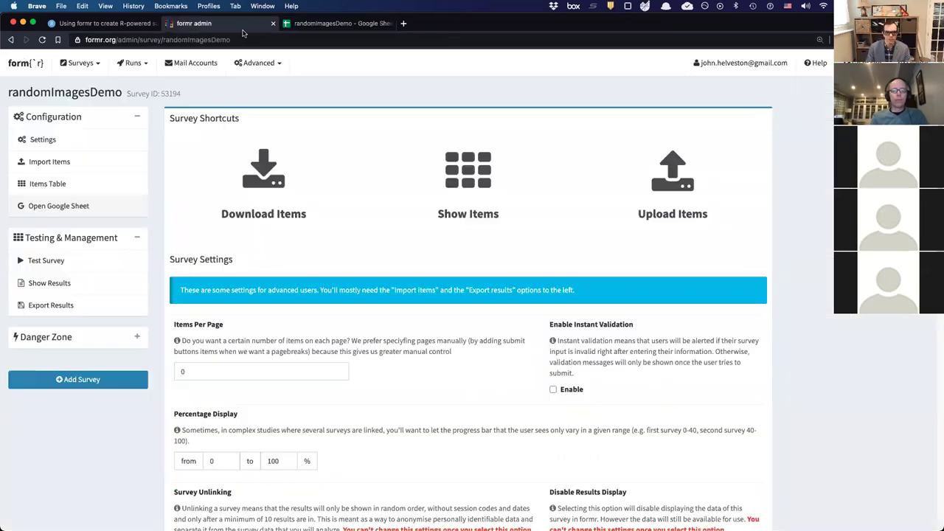
{"action": "left_click", "coordinate": [55, 260]}
{"action": "left_click_drag", "start_coordinate": [438, 27], "coordinate": [322, 27]}
{"action": "left_click", "coordinate": [437, 24]}
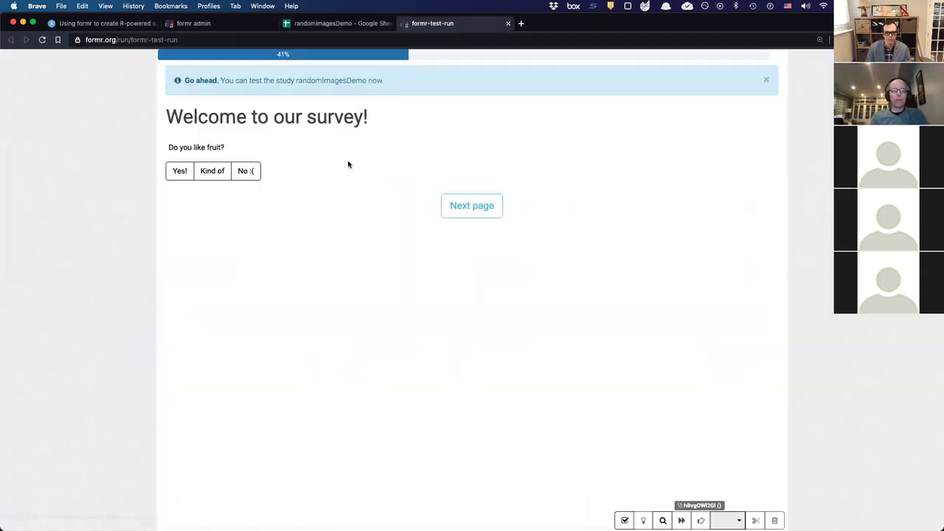
- Review the calculate rows, welcome note and likeFruit question rows in the survey sheet
{"action": "left_click", "coordinate": [346, 24]}
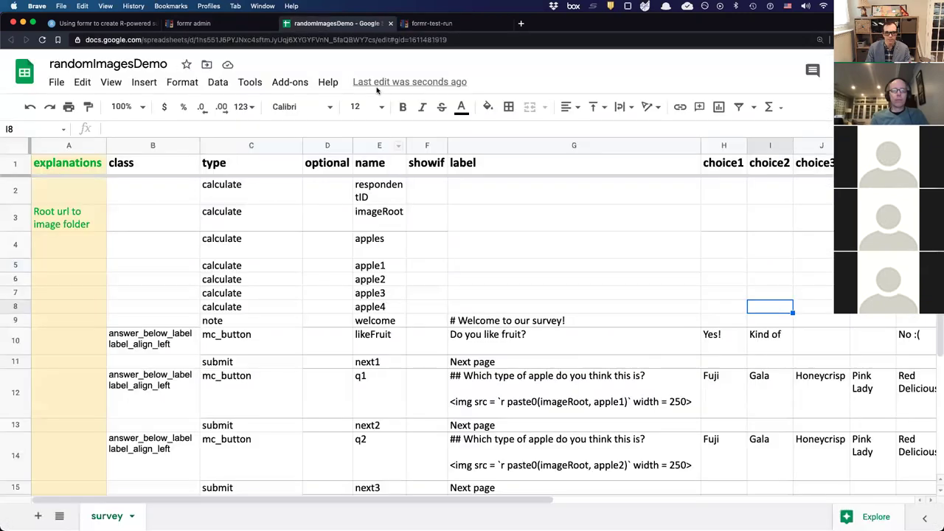
{"action": "left_click", "coordinate": [559, 307]}
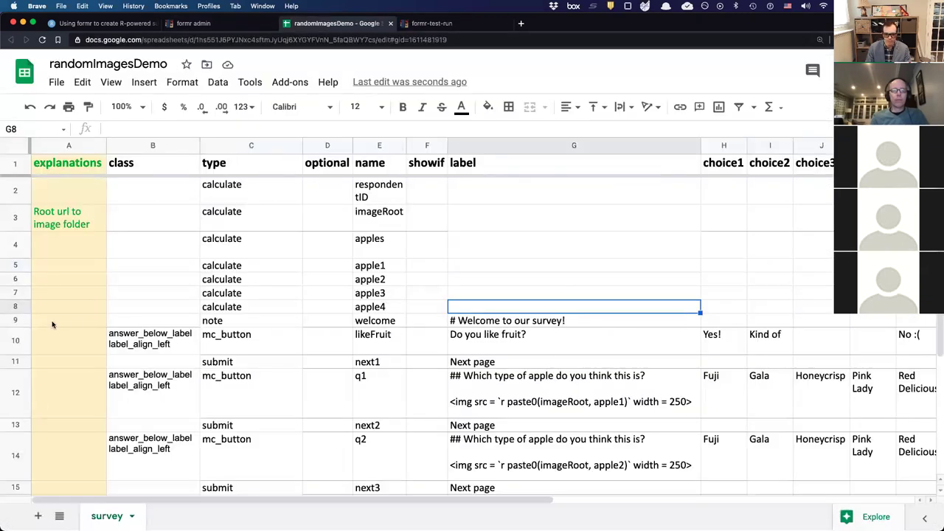
{"action": "left_click", "coordinate": [23, 320]}
{"action": "left_click_drag", "start_coordinate": [22, 307], "coordinate": [16, 186]}
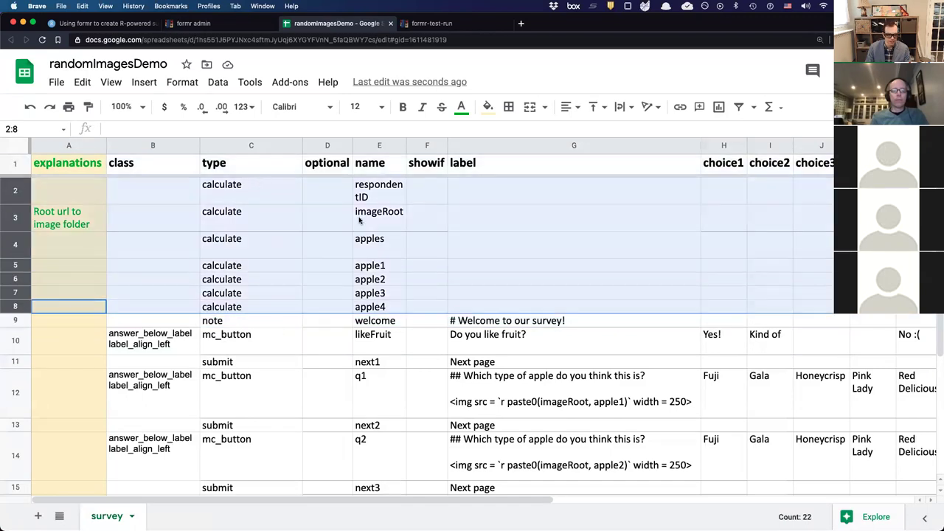
{"action": "left_click", "coordinate": [455, 298]}
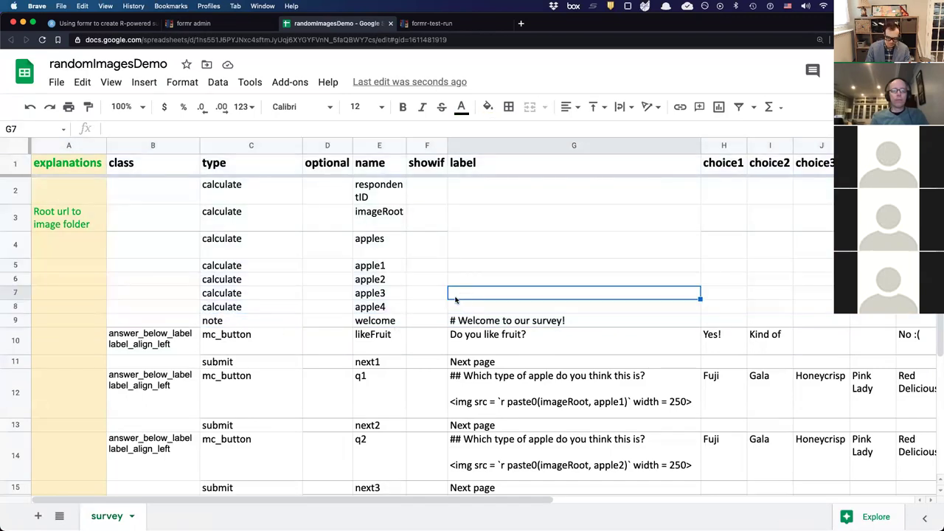
{"action": "left_click_drag", "start_coordinate": [367, 307], "coordinate": [221, 189]}
{"action": "left_click", "coordinate": [561, 247]}
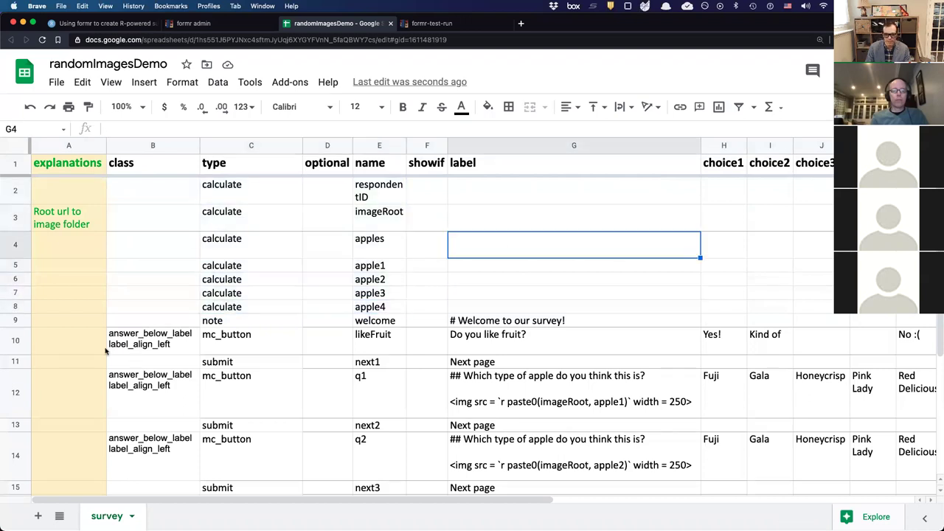
{"action": "left_click", "coordinate": [24, 321]}
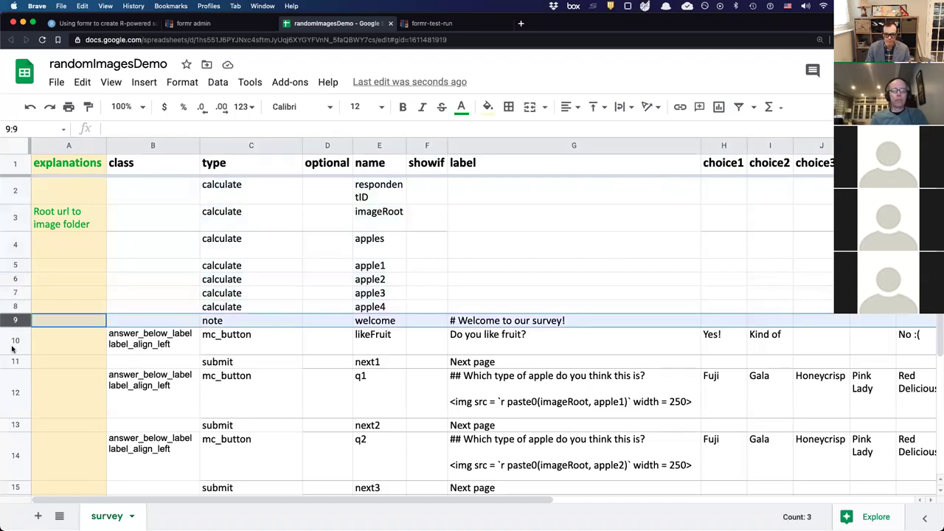
{"action": "left_click", "coordinate": [11, 349]}
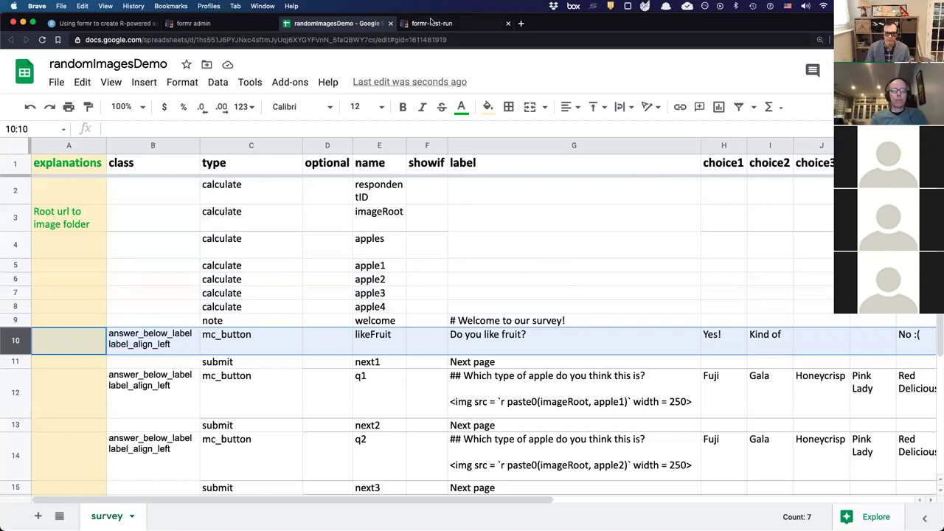
- Try the Kind of and No :( answers, then check likeFruit's mc_button type
{"action": "left_click", "coordinate": [433, 23]}
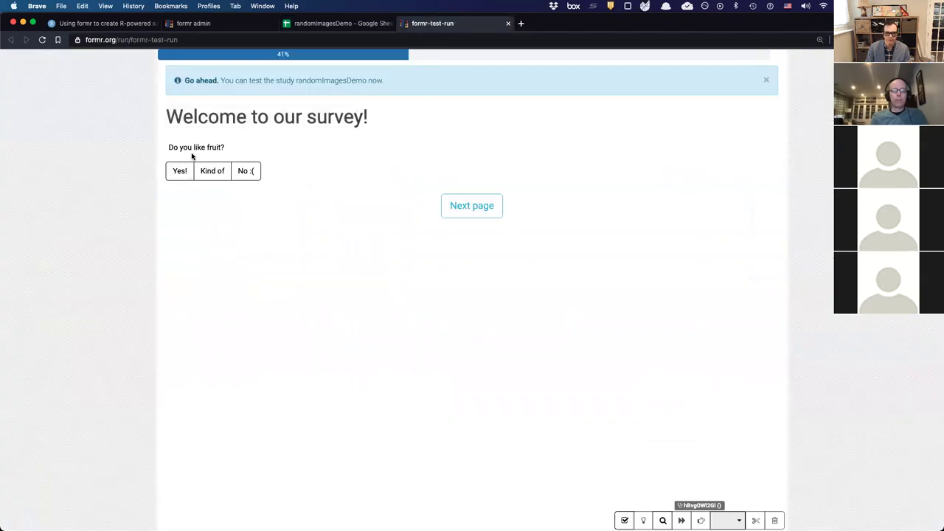
{"action": "left_click", "coordinate": [207, 173]}
{"action": "left_click", "coordinate": [245, 171]}
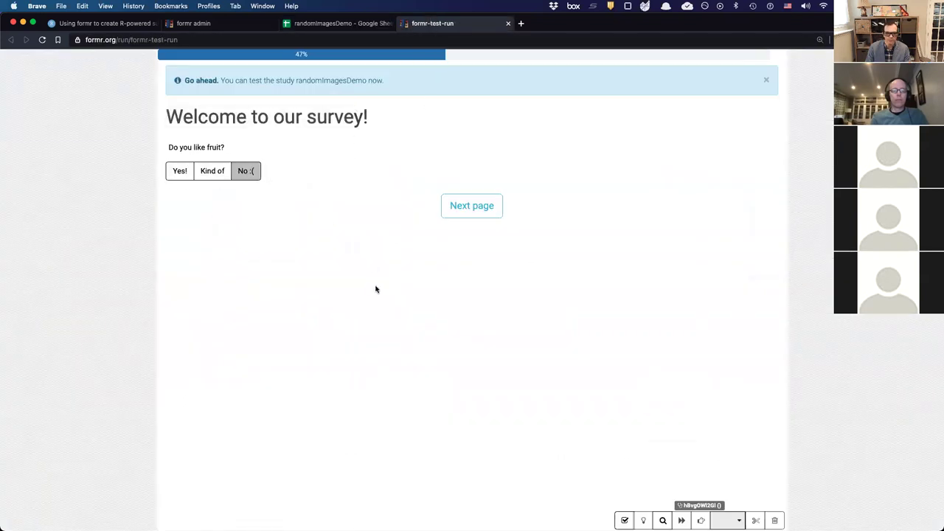
{"action": "left_click", "coordinate": [333, 24]}
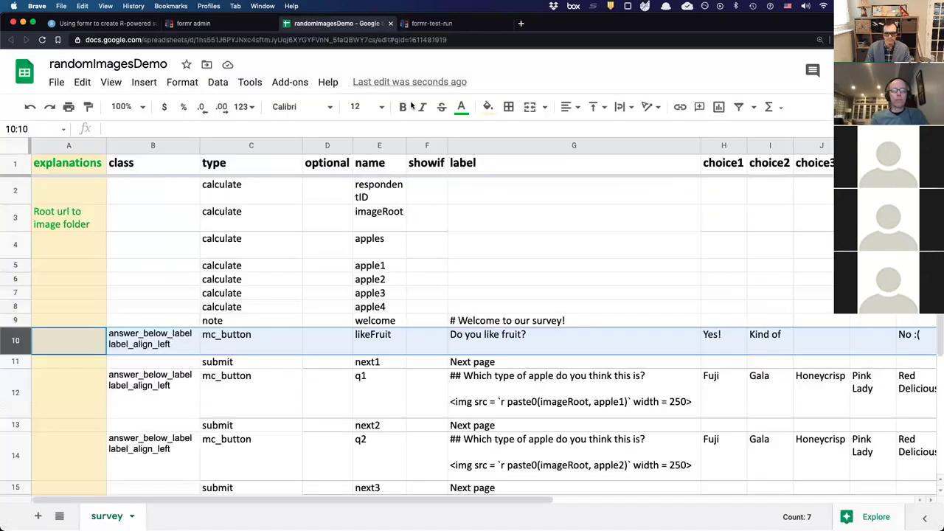
{"action": "left_click", "coordinate": [250, 346]}
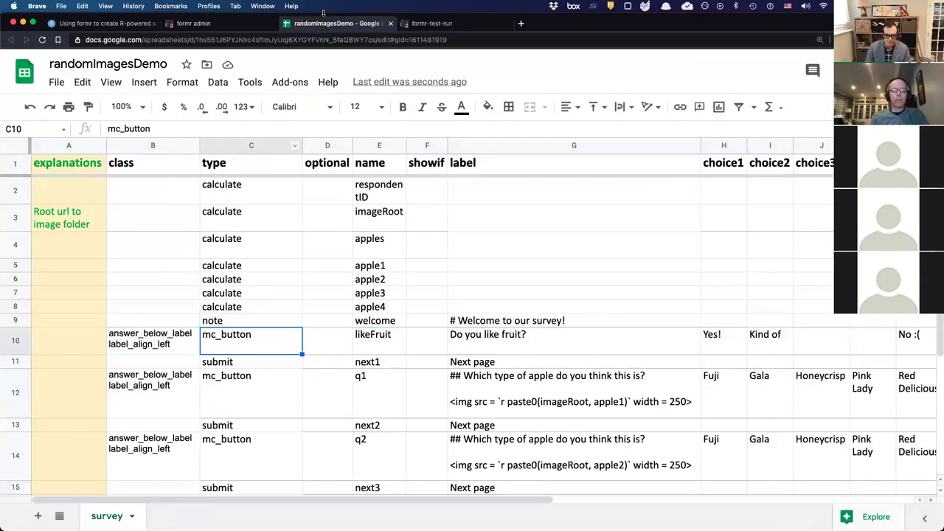
- Cycle through Yes!, Kind of and No :( in the test run, ending on Kind of
{"action": "left_click", "coordinate": [424, 23]}
{"action": "left_click", "coordinate": [179, 170]}
{"action": "left_click", "coordinate": [212, 171]}
{"action": "left_click", "coordinate": [236, 171]}
{"action": "left_click", "coordinate": [213, 170]}
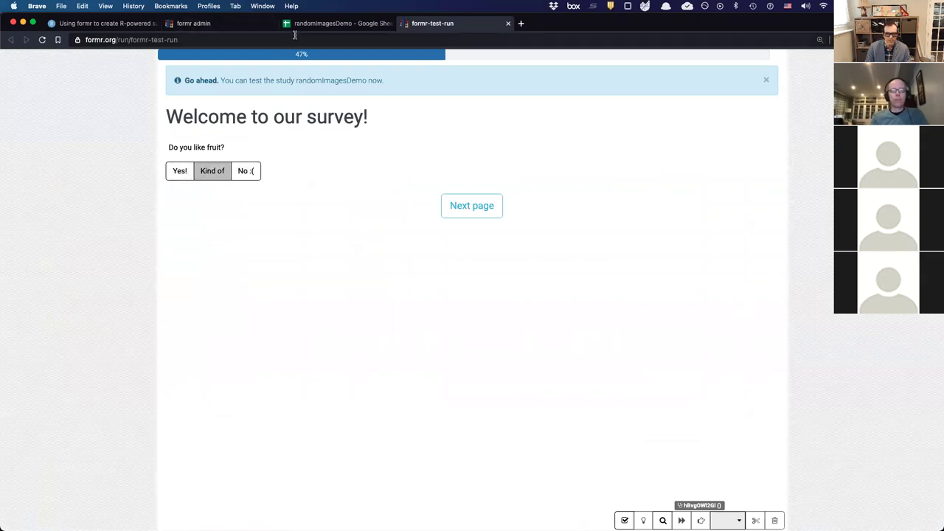
{"action": "left_click", "coordinate": [336, 24]}
- Move the No :( answer into choice cell J10 of the likeFruit row
{"action": "left_click", "coordinate": [837, 348]}
{"action": "key", "text": "Right"}
{"action": "key", "text": "Right"}
{"action": "key", "text": "Left"}
{"action": "key", "text": "Left"}
{"action": "key", "text": "Left"}
{"action": "key", "text": "Left"}
{"action": "key", "text": "Left"}
{"action": "key", "text": "Right"}
{"action": "key", "text": "Right"}
{"action": "key", "text": "Right"}
{"action": "key", "text": "Right"}
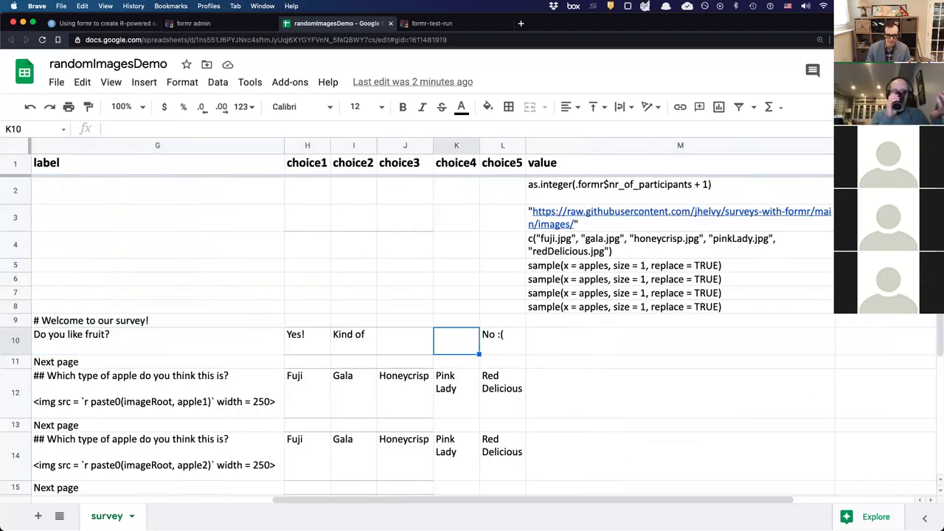
{"action": "key", "text": "Left"}
{"action": "key", "text": "Left"}
{"action": "type", "text": "No :("}
{"action": "key", "text": "Right"}
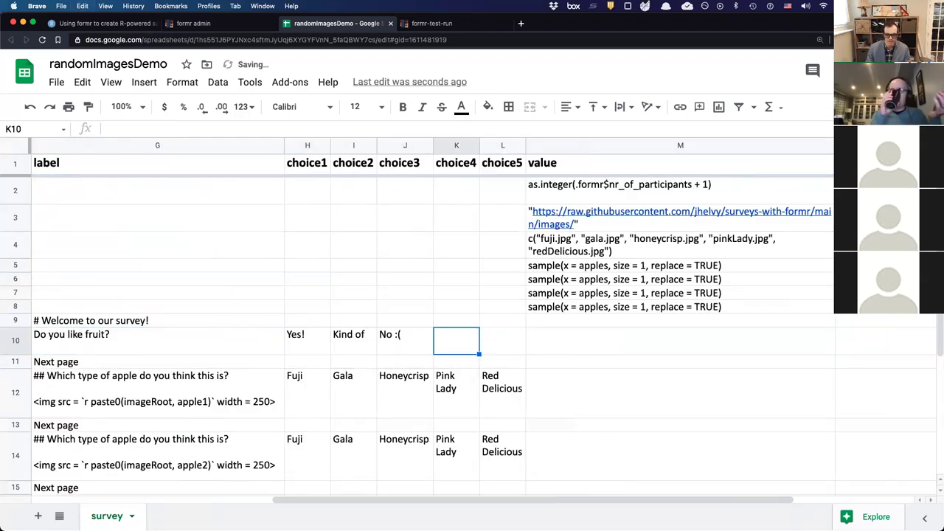
- Enter Hooray! as the fourth choice and return to column A
{"action": "type", "text": "Hooray!"}
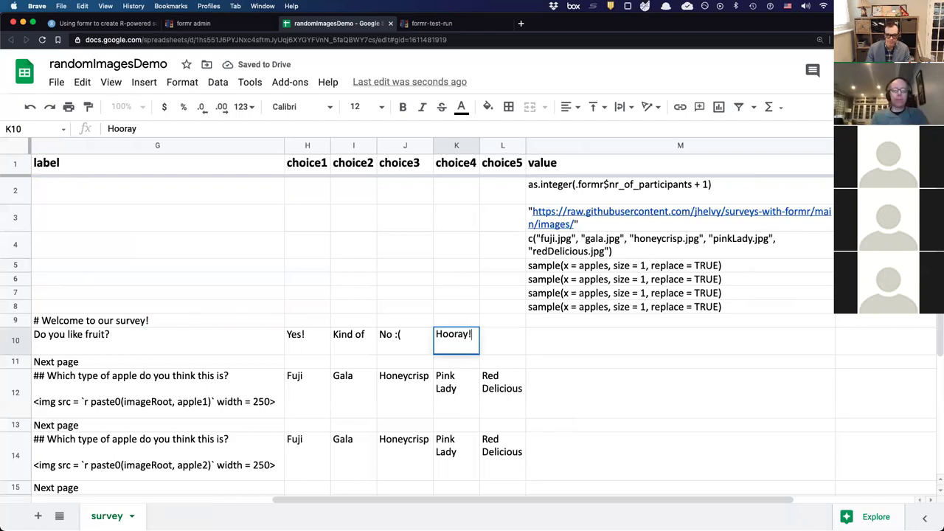
{"action": "key", "text": "Return"}
{"action": "key", "text": "Left"}
{"action": "key", "text": "Home"}
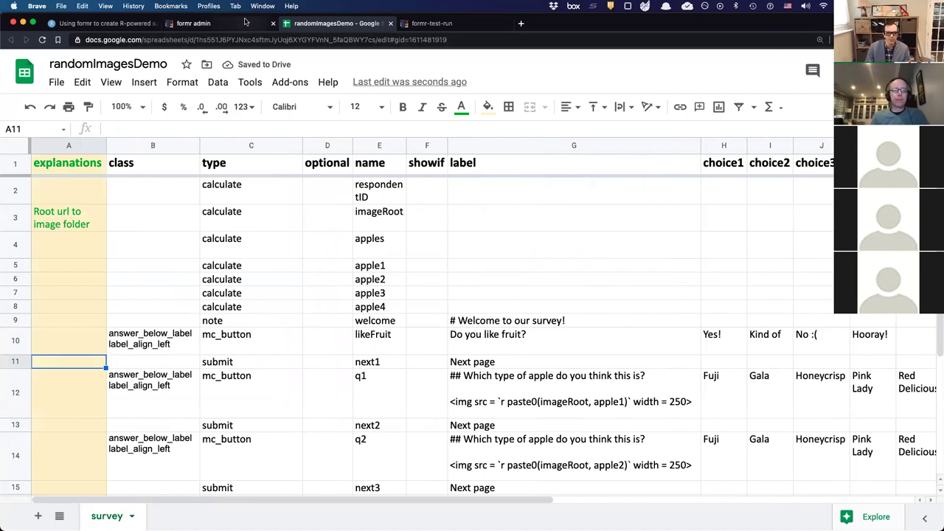
- Upload the new items, confirming the results deletion with 'randomImagesDemo'
{"action": "left_click", "coordinate": [193, 23]}
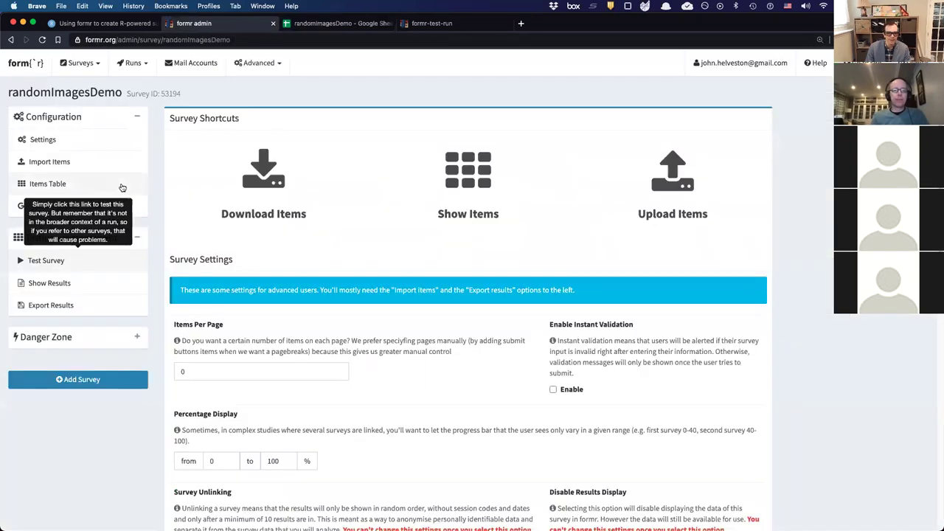
{"action": "left_click", "coordinate": [46, 162]}
{"action": "scroll", "coordinate": [262, 354], "scroll_direction": "down", "scroll_amount": 2}
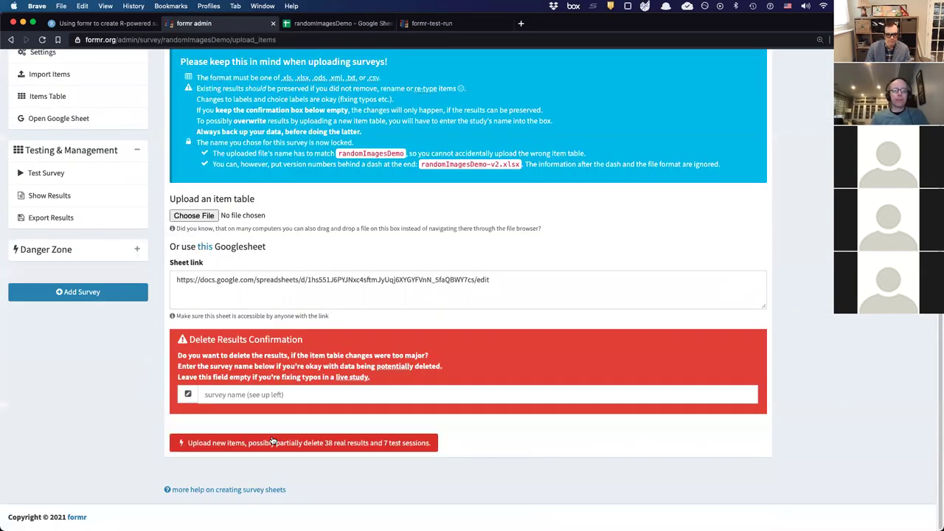
{"action": "scroll", "coordinate": [266, 393], "scroll_direction": "up", "scroll_amount": 2}
{"action": "double_click", "coordinate": [83, 90]}
{"action": "key", "text": "super+c"}
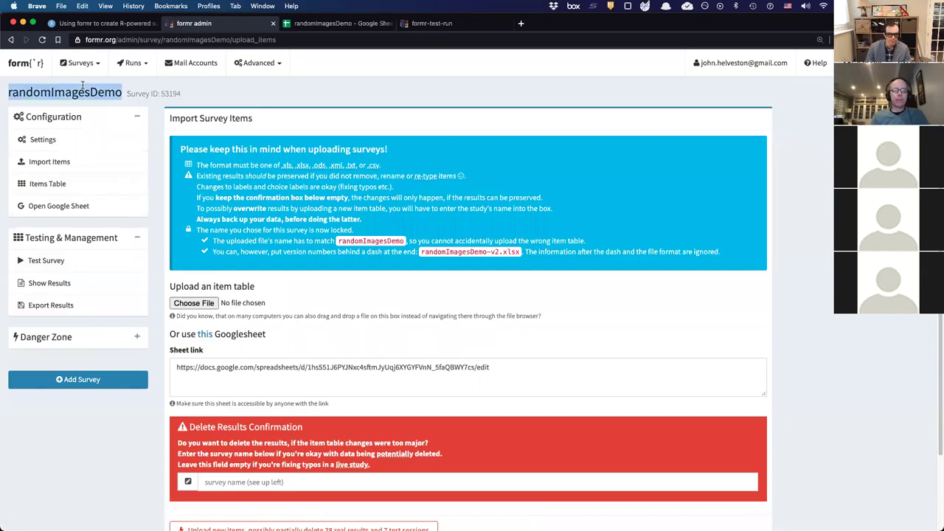
{"action": "scroll", "coordinate": [287, 362], "scroll_direction": "down", "scroll_amount": 2}
{"action": "left_click", "coordinate": [284, 396]}
{"action": "key", "text": "super+v"}
{"action": "left_click", "coordinate": [330, 445]}
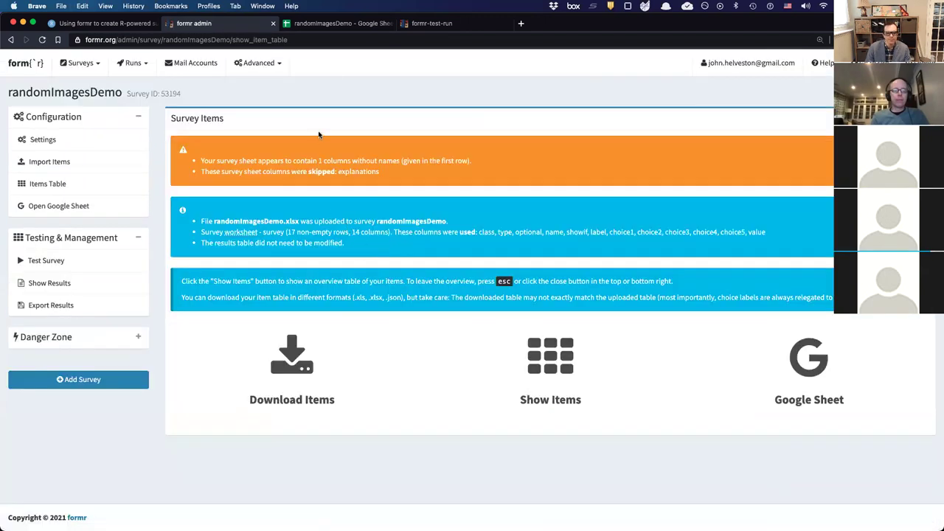
- Replace the old test run with a fresh one and try all four answers, ending on Yes!
{"action": "left_click", "coordinate": [446, 27]}
{"action": "key", "text": "super+w"}
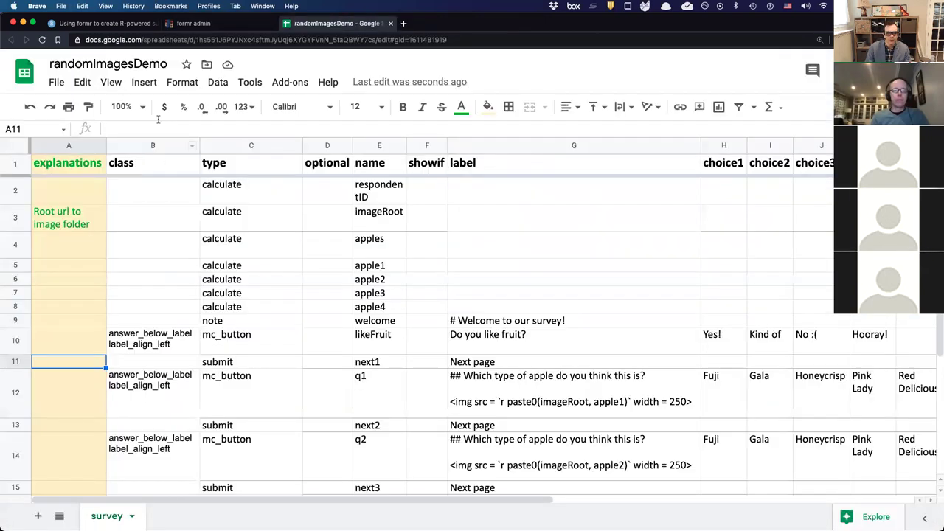
{"action": "left_click", "coordinate": [206, 23]}
{"action": "left_click", "coordinate": [40, 257]}
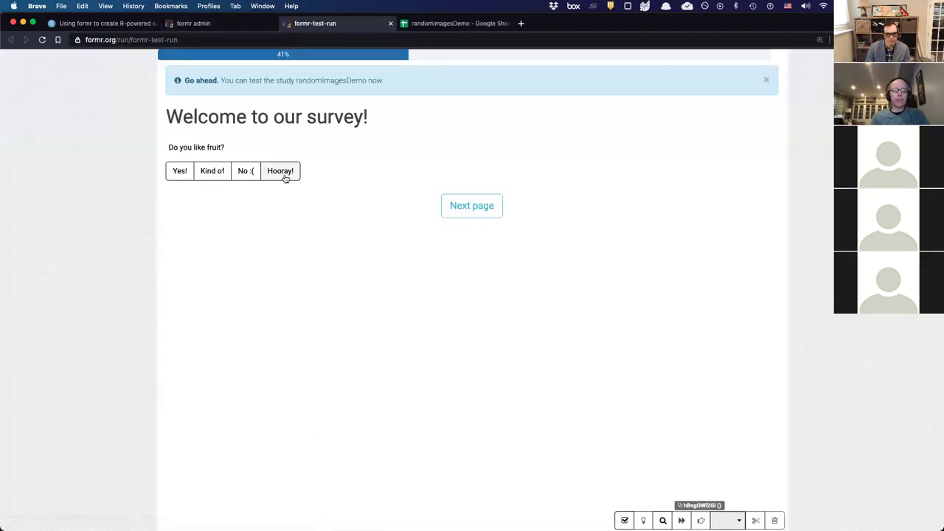
{"action": "left_click", "coordinate": [285, 176]}
{"action": "left_click", "coordinate": [239, 171]}
{"action": "left_click", "coordinate": [212, 171]}
{"action": "left_click", "coordinate": [180, 171]}
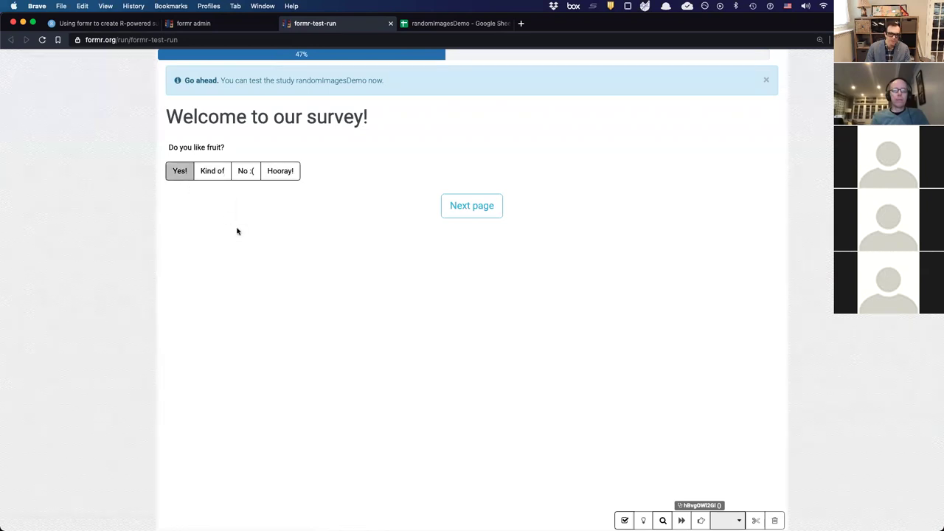
- Review G11's Next page label, the question labels and likeFruit's four choices ending in Hooray!
{"action": "left_click", "coordinate": [449, 23]}
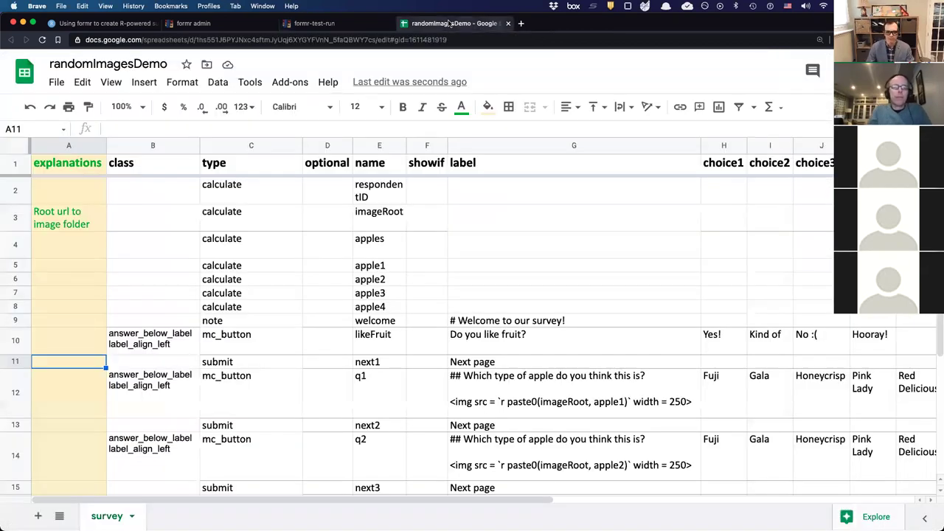
{"action": "left_click", "coordinate": [631, 365]}
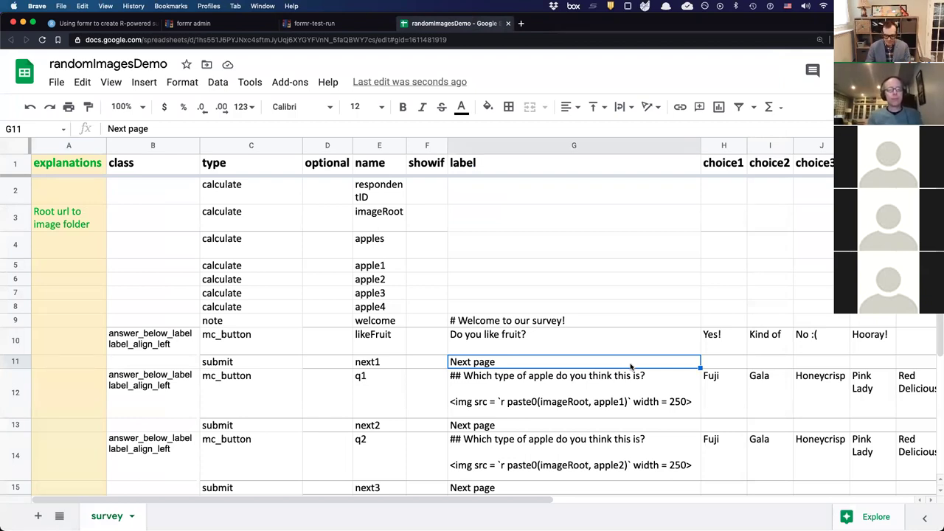
{"action": "left_click_drag", "start_coordinate": [605, 324], "coordinate": [807, 333]}
{"action": "left_click", "coordinate": [807, 336]}
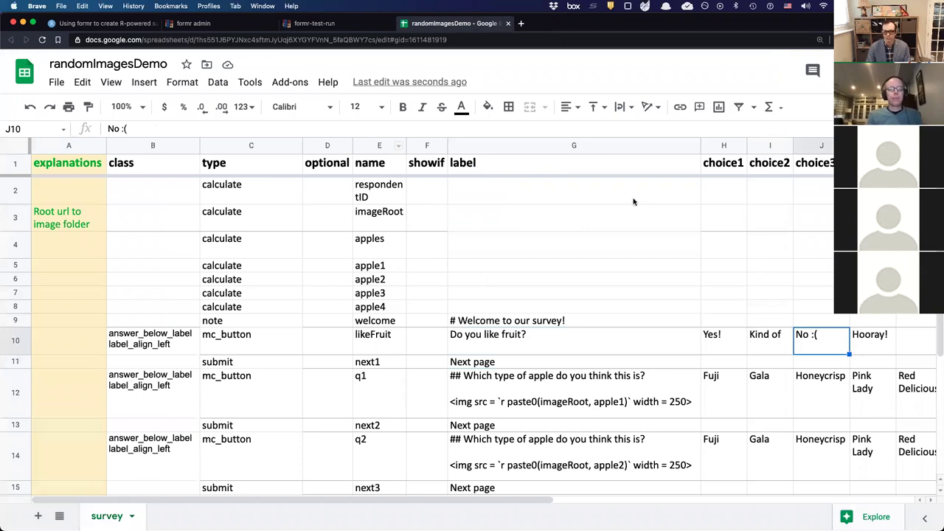
{"action": "left_click_drag", "start_coordinate": [855, 336], "coordinate": [712, 337]}
{"action": "left_click", "coordinate": [770, 244]}
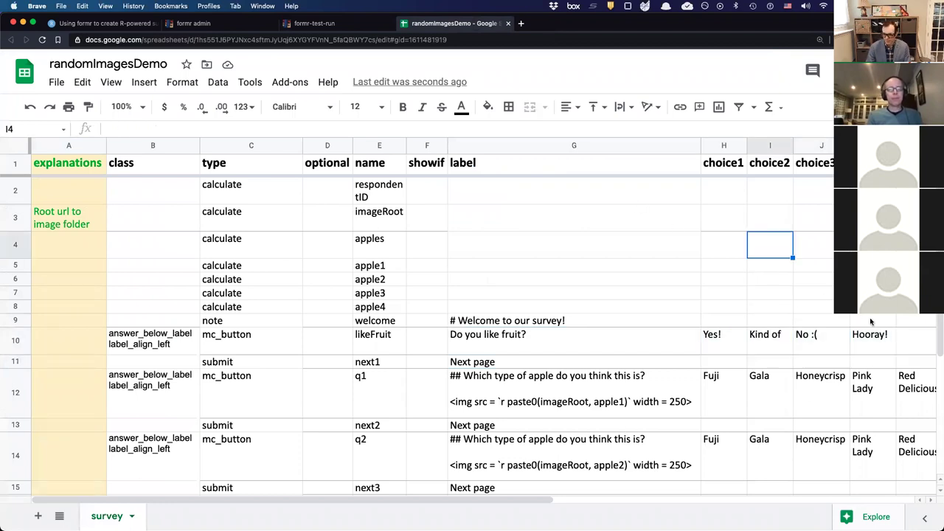
{"action": "left_click", "coordinate": [596, 267]}
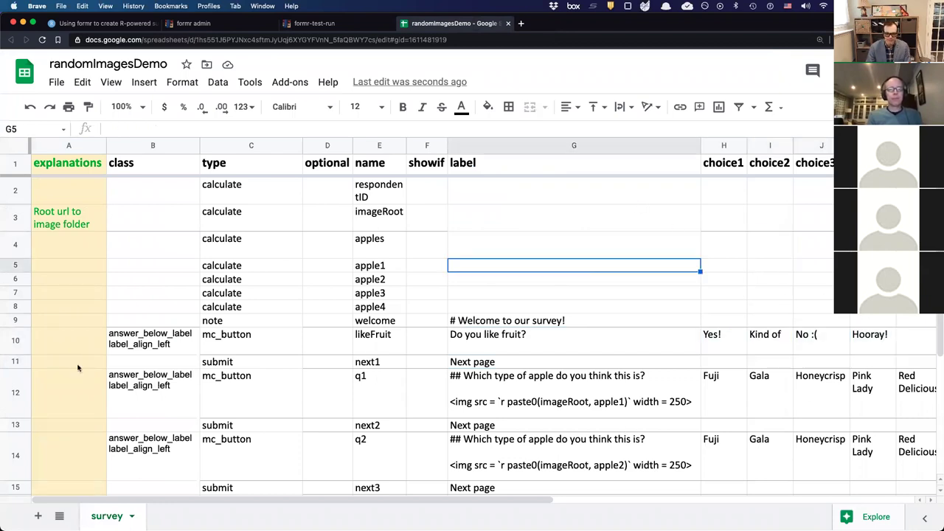
{"action": "left_click", "coordinate": [26, 367]}
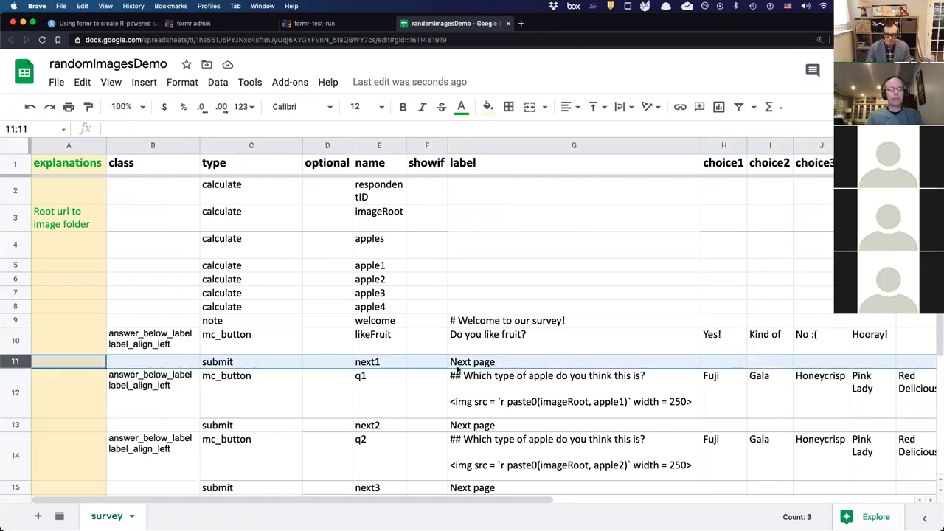
- Change G11's next1 label from Next page to 'Go to next page'
{"action": "left_click", "coordinate": [231, 365]}
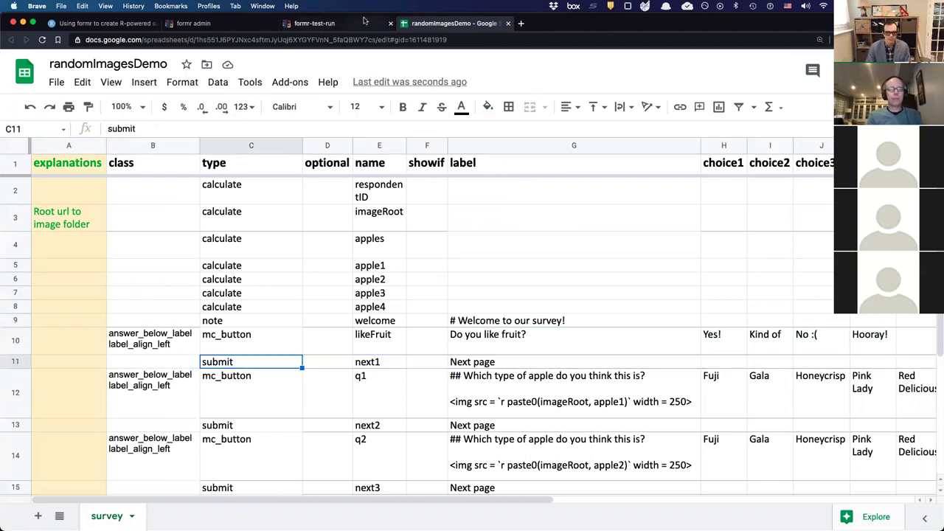
{"action": "left_click", "coordinate": [317, 23]}
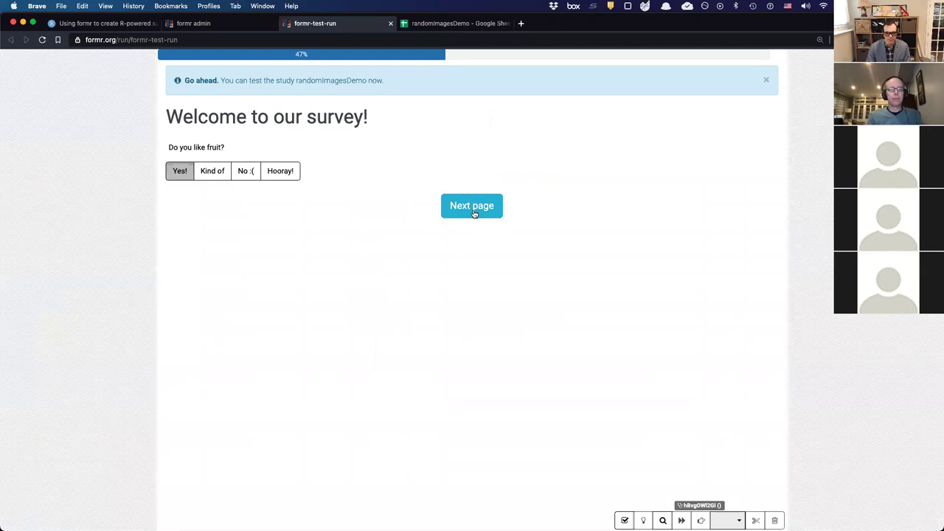
{"action": "left_click", "coordinate": [429, 24]}
{"action": "left_click", "coordinate": [500, 362]}
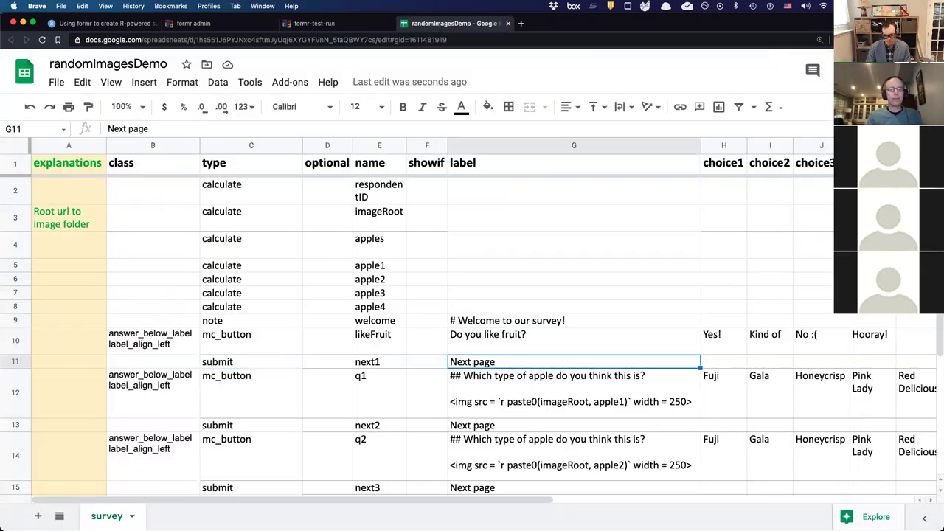
{"action": "type", "text": "G"}
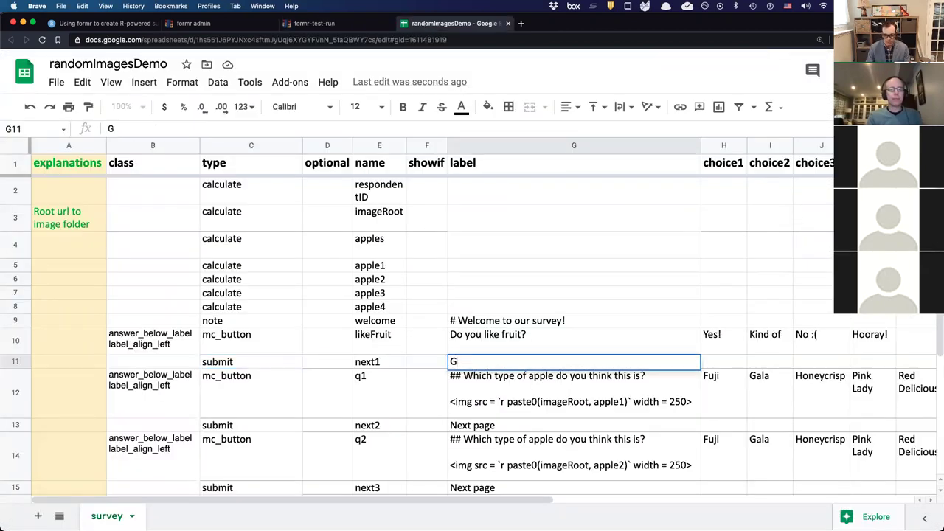
{"action": "type", "text": "o to next page"}
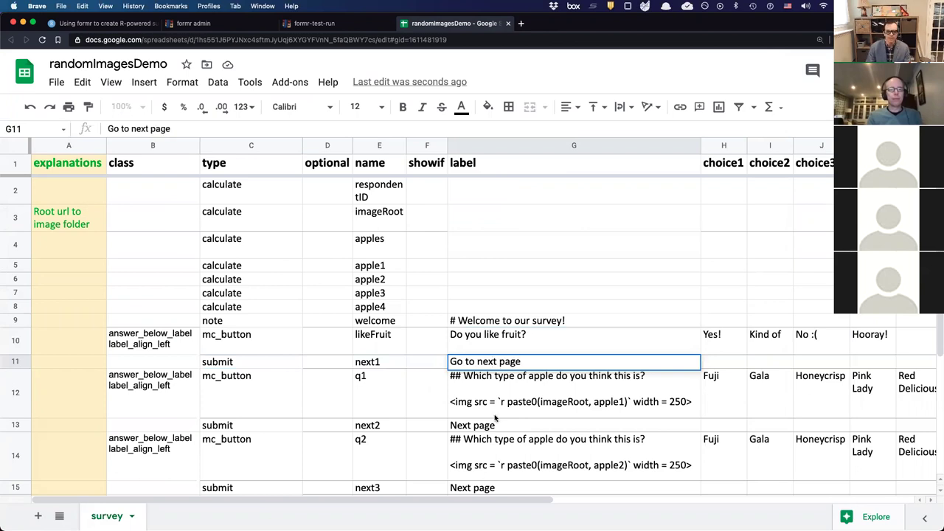
{"action": "left_click", "coordinate": [509, 321]}
- Check the test survey, then open and dismiss the fill-colour palette without changes
{"action": "left_click", "coordinate": [315, 23]}
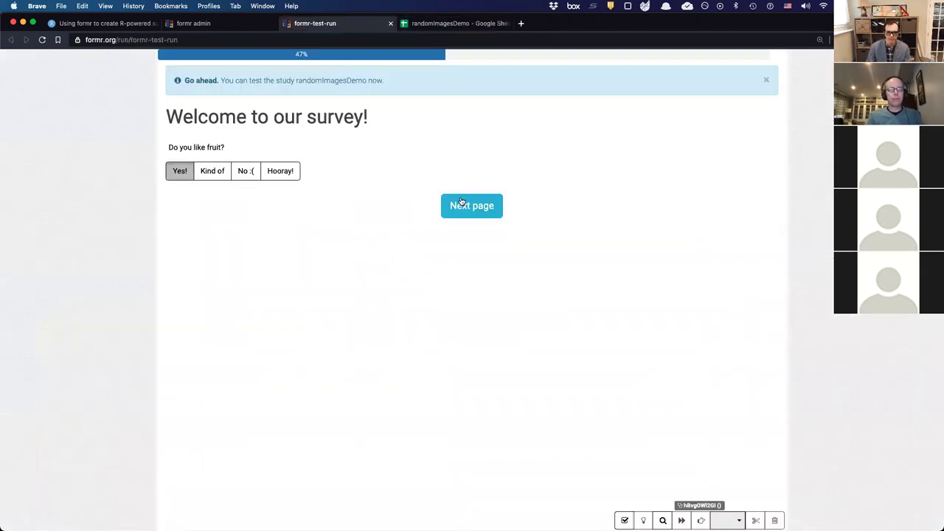
{"action": "left_click", "coordinate": [455, 23]}
{"action": "left_click", "coordinate": [487, 106]}
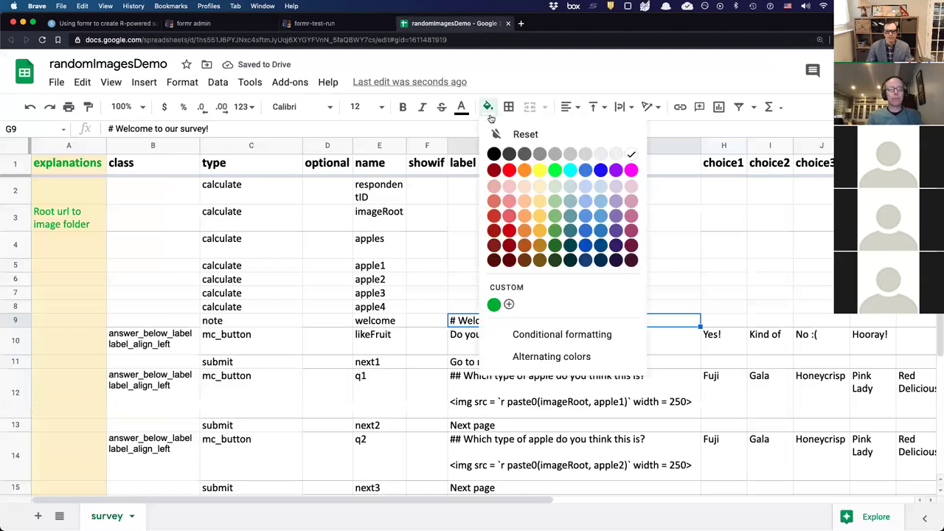
{"action": "left_click", "coordinate": [386, 347]}
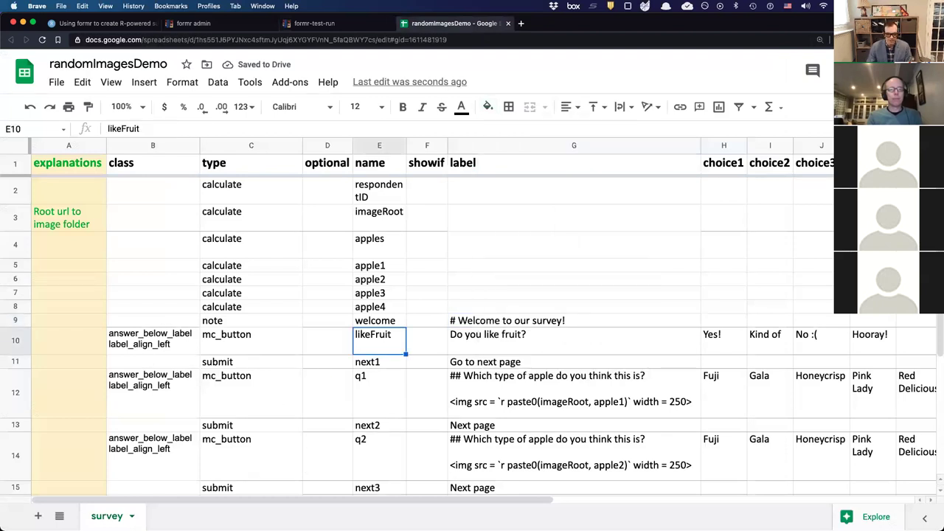
{"action": "left_click", "coordinate": [16, 361]}
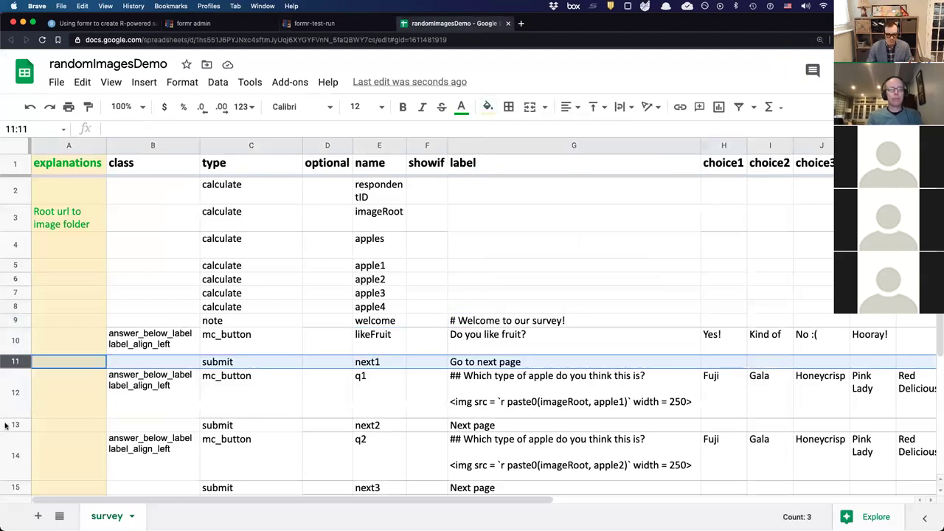
{"action": "left_click", "coordinate": [15, 425]}
{"action": "scroll", "coordinate": [263, 327], "scroll_direction": "down", "scroll_amount": 10}
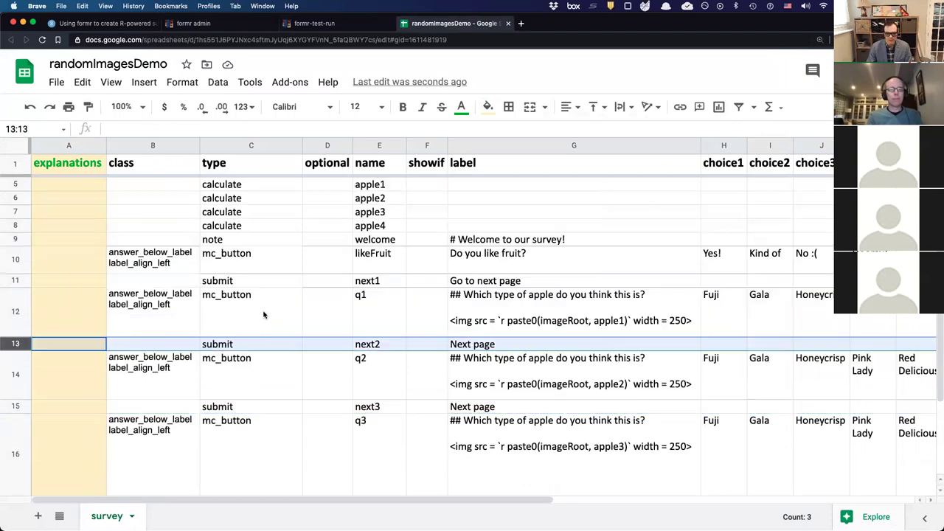
{"action": "left_click", "coordinate": [288, 335]}
{"action": "scroll", "coordinate": [288, 336], "scroll_direction": "up", "scroll_amount": 5}
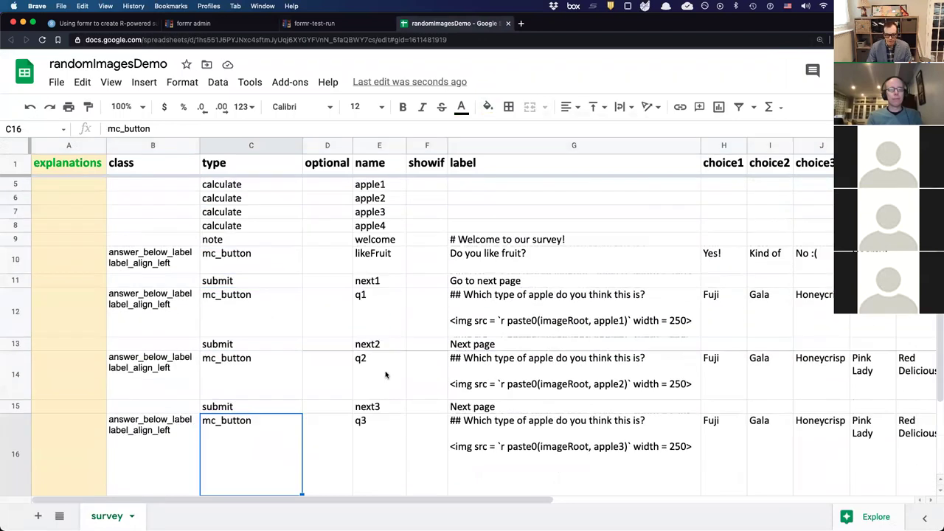
{"action": "left_click", "coordinate": [516, 334]}
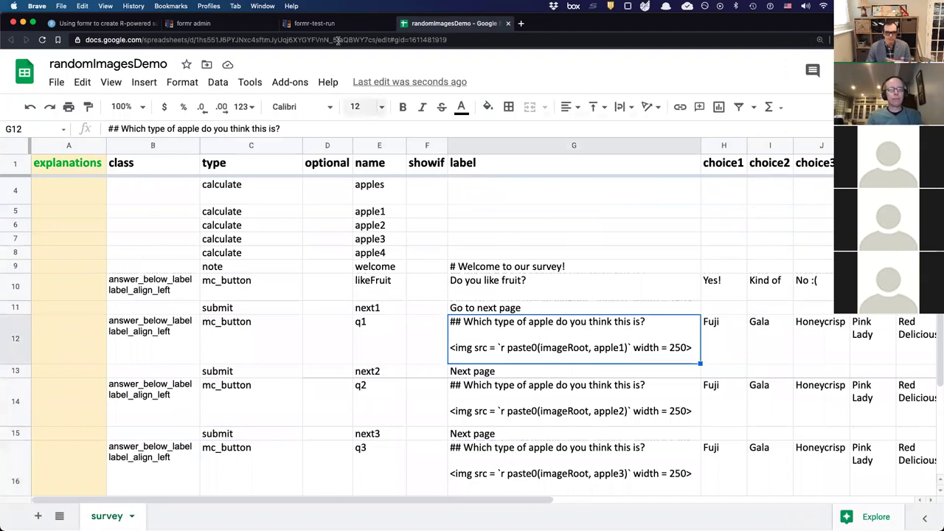
{"action": "left_click", "coordinate": [314, 23]}
{"action": "left_click", "coordinate": [484, 205]}
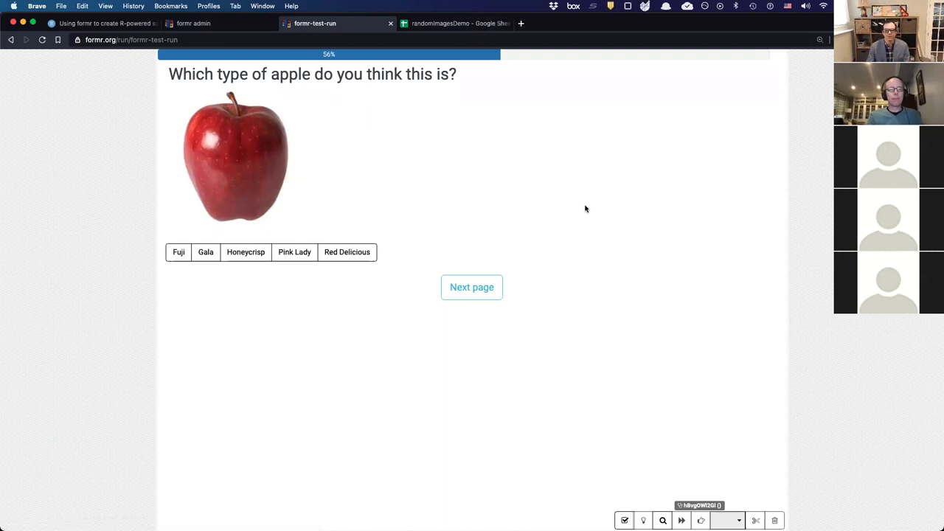
{"action": "left_click", "coordinate": [453, 23]}
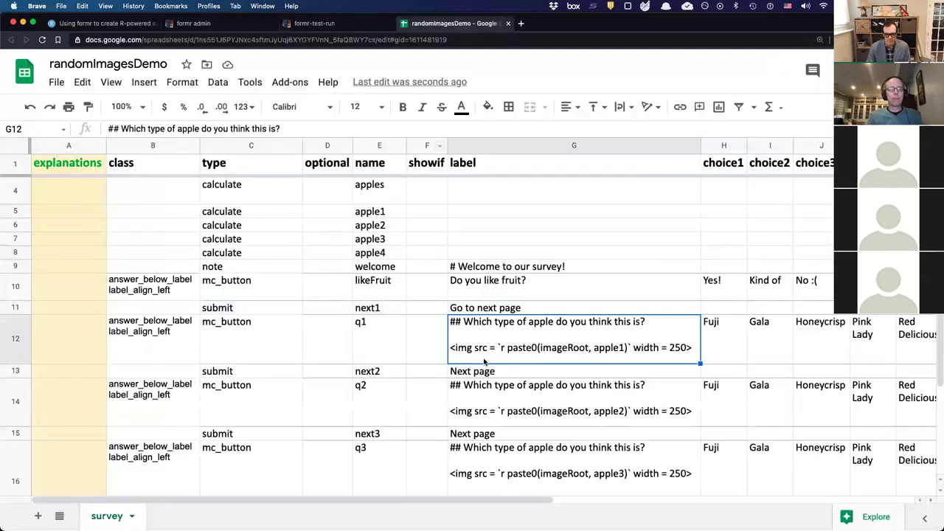
{"action": "left_click", "coordinate": [6, 338]}
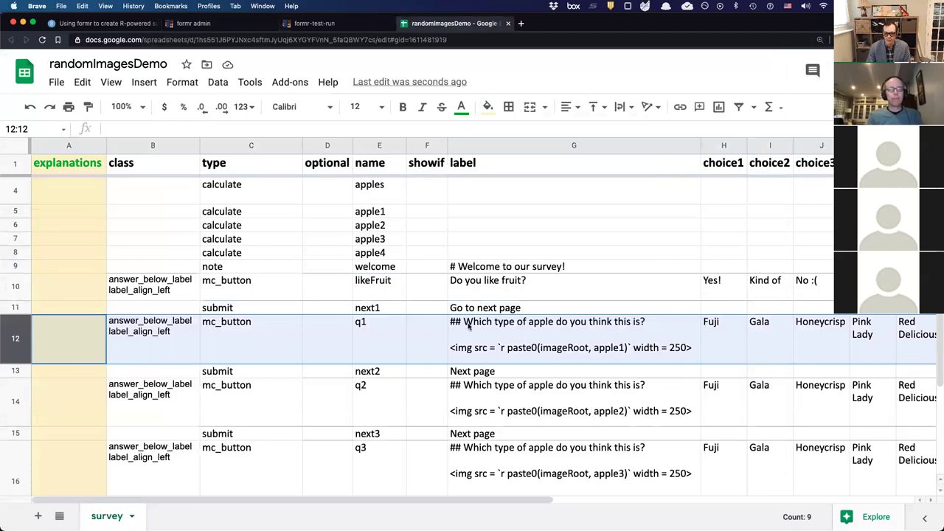
{"action": "left_click", "coordinate": [719, 326]}
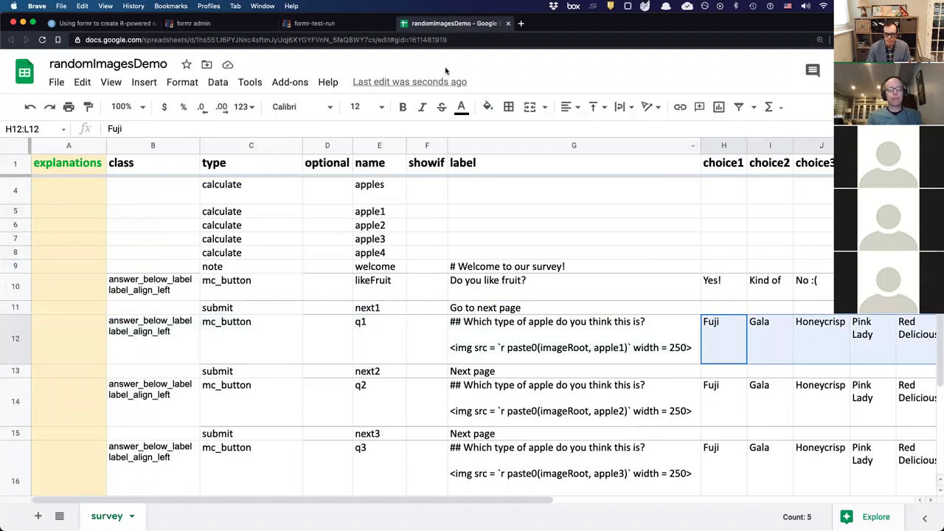
{"action": "left_click", "coordinate": [349, 22]}
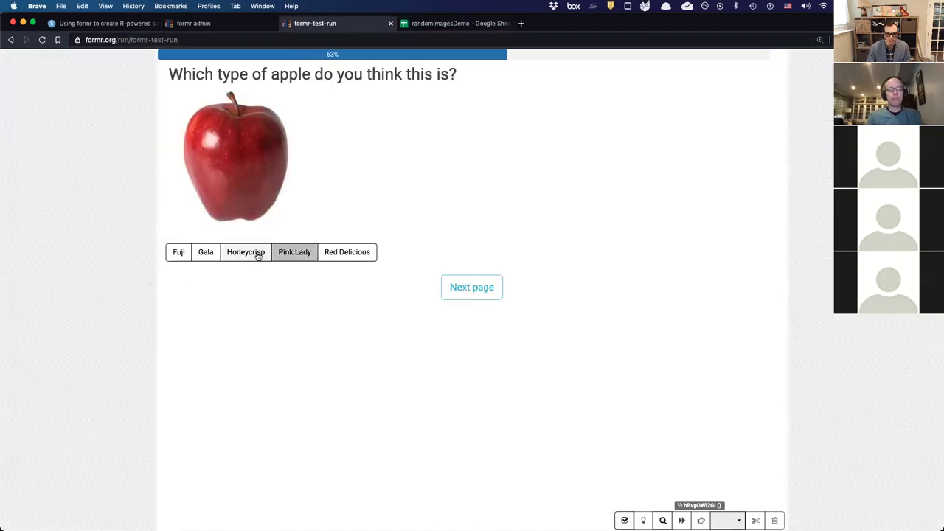
{"action": "left_click_drag", "start_coordinate": [244, 113], "coordinate": [390, 141]}
{"action": "left_click", "coordinate": [457, 23]}
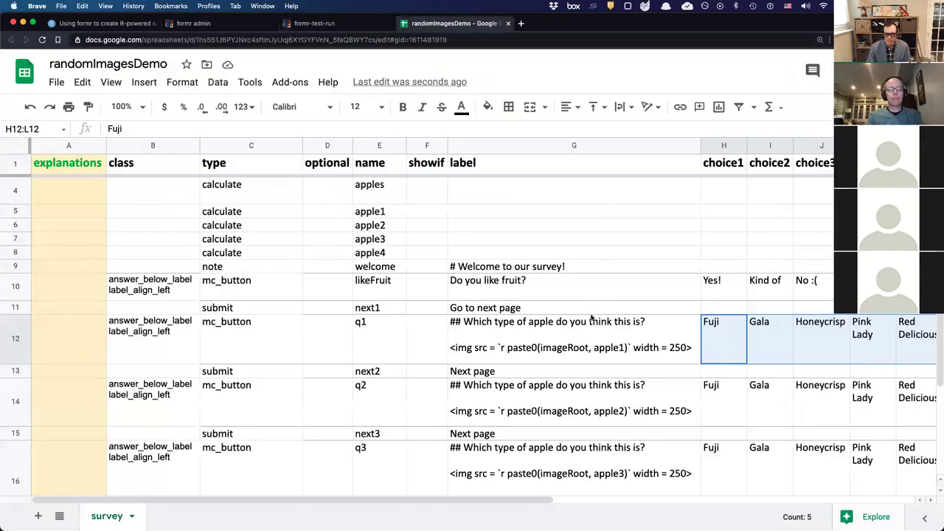
{"action": "left_click", "coordinate": [587, 340]}
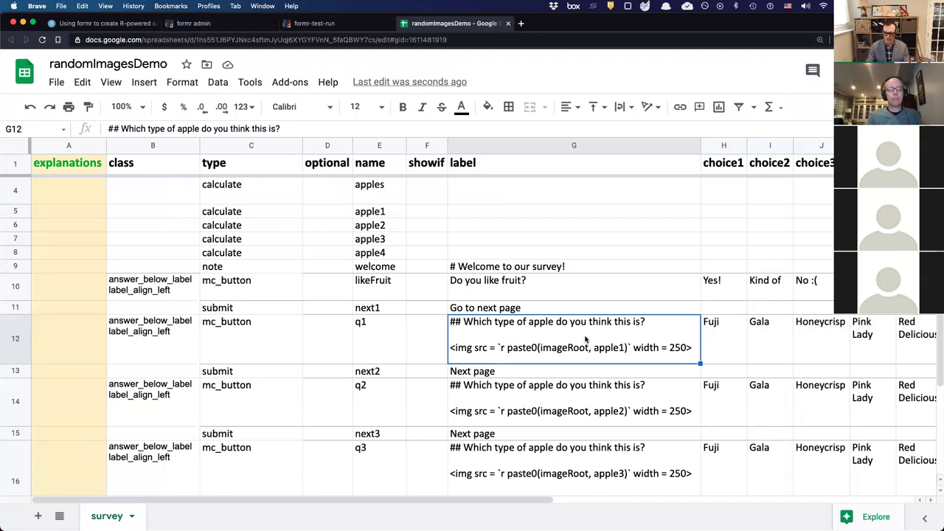
{"action": "key", "text": "Return"}
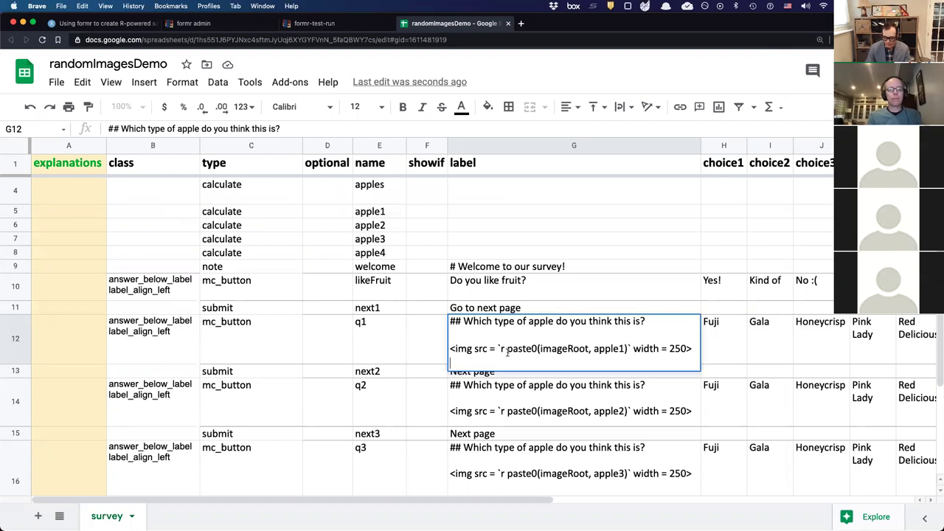
{"action": "left_click_drag", "start_coordinate": [508, 351], "coordinate": [629, 347]}
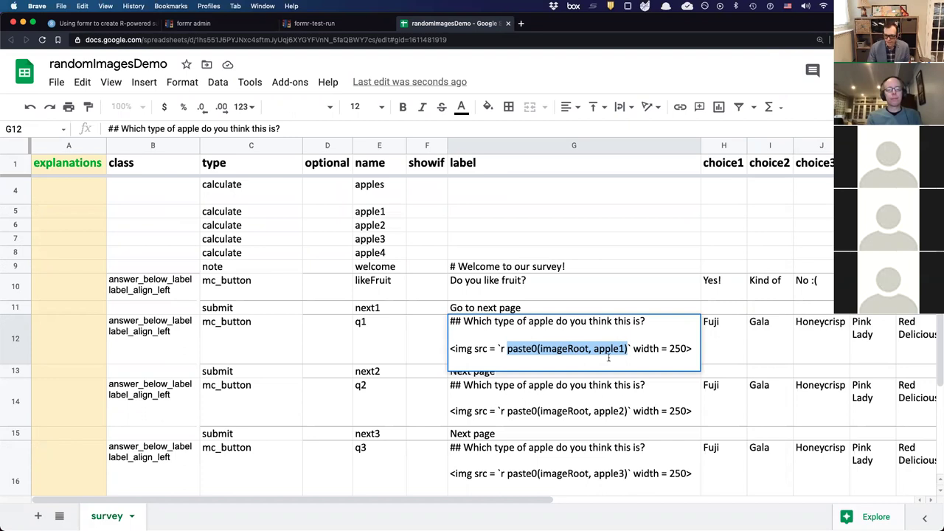
{"action": "double_click", "coordinate": [569, 348]}
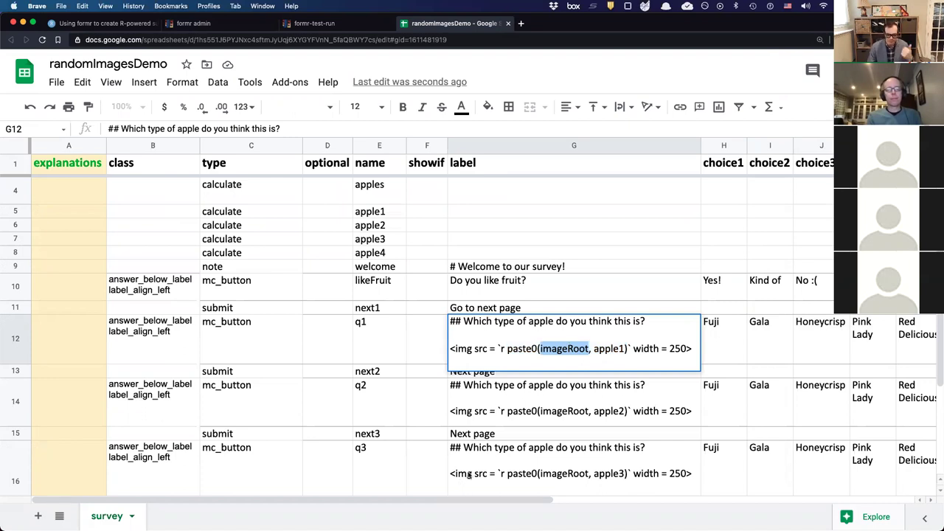
{"action": "double_click", "coordinate": [603, 348]}
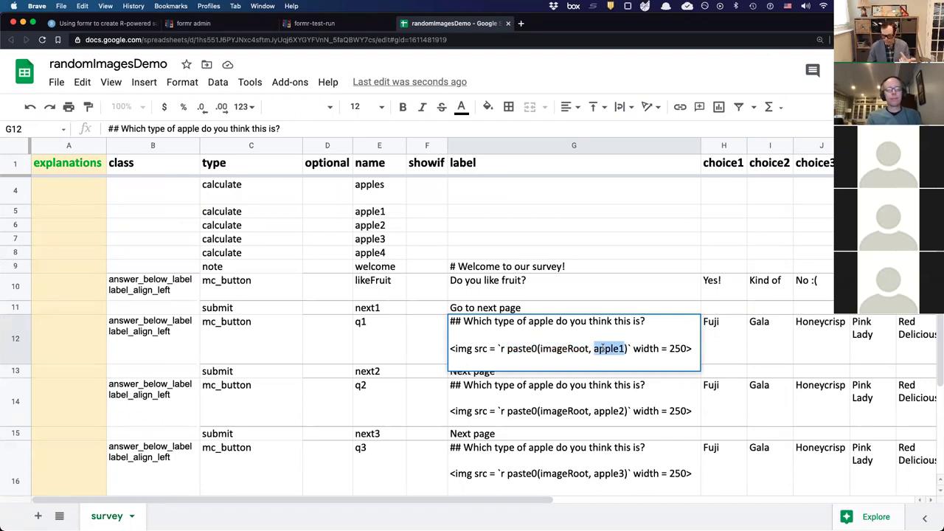
{"action": "left_click", "coordinate": [458, 200]}
{"action": "scroll", "coordinate": [432, 221], "scroll_direction": "up", "scroll_amount": 2}
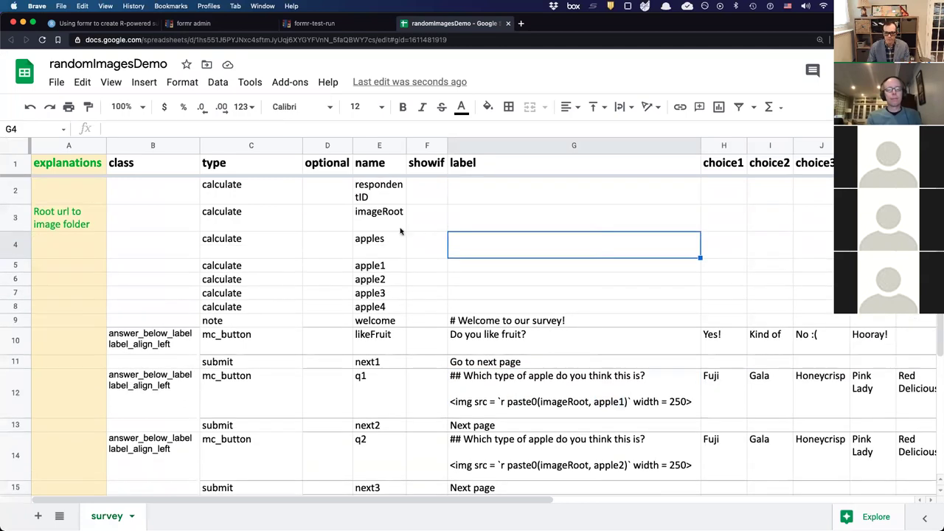
{"action": "left_click", "coordinate": [383, 225]}
{"action": "key", "text": "super+Right"}
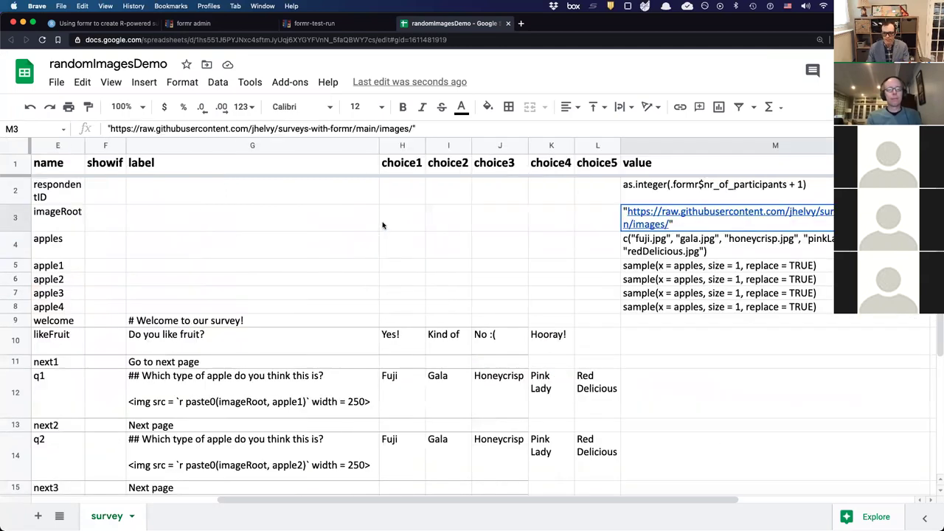
{"action": "mouse_move", "coordinate": [685, 227]}
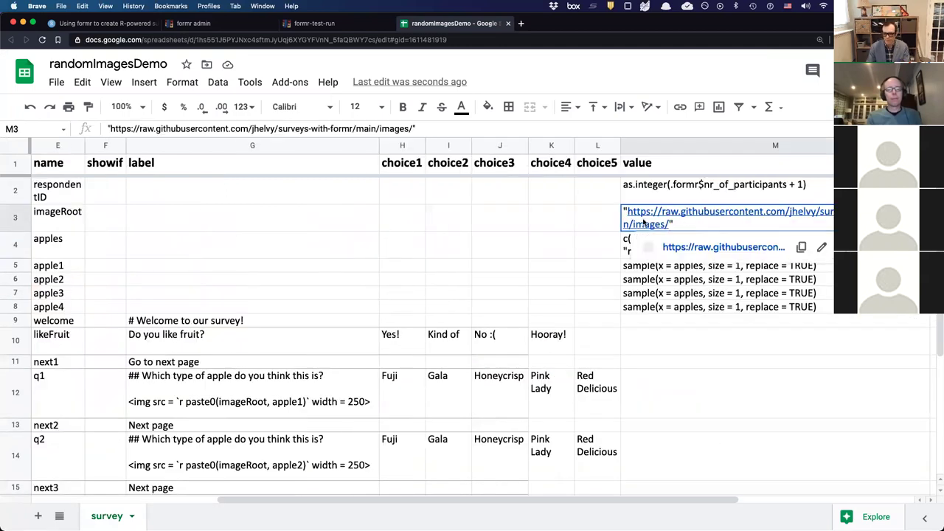
{"action": "double_click", "coordinate": [709, 223]}
{"action": "left_click_drag", "start_coordinate": [717, 225], "coordinate": [627, 212]}
{"action": "key", "text": "super+c"}
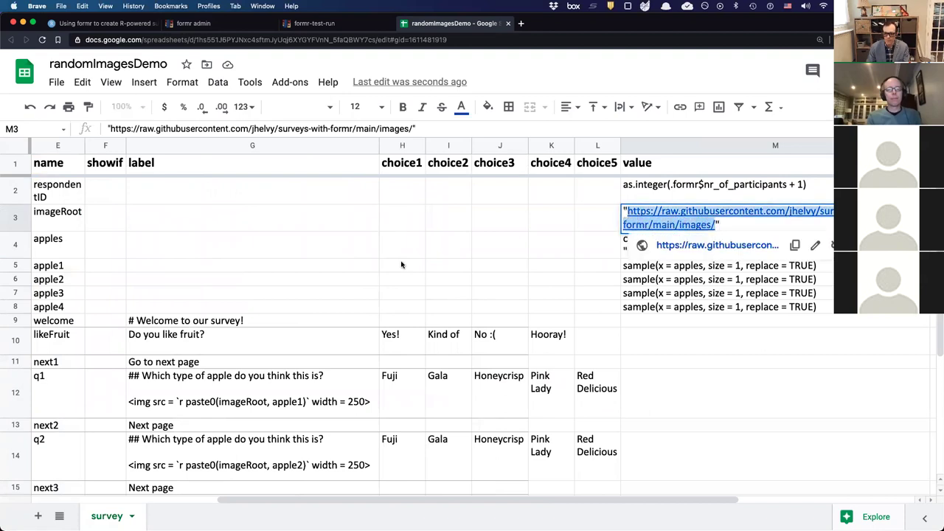
{"action": "left_click", "coordinate": [198, 263]}
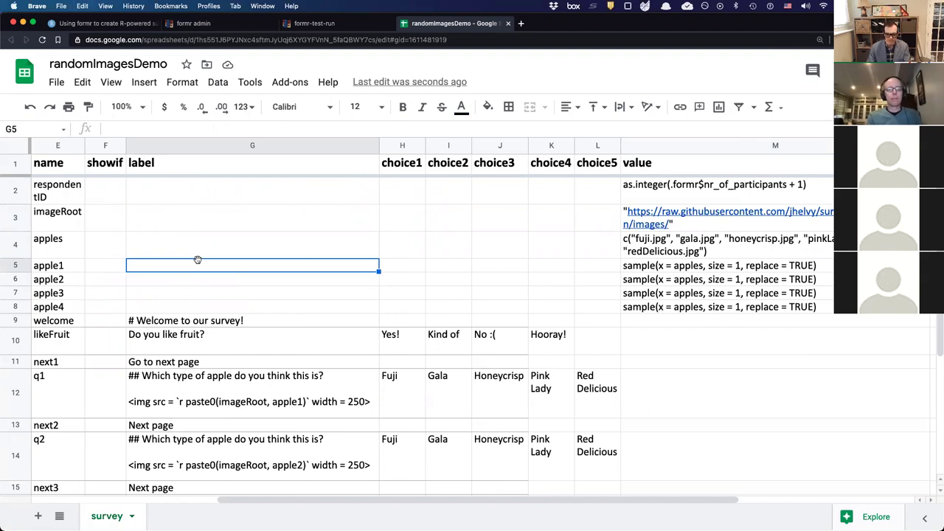
{"action": "left_click", "coordinate": [273, 385]}
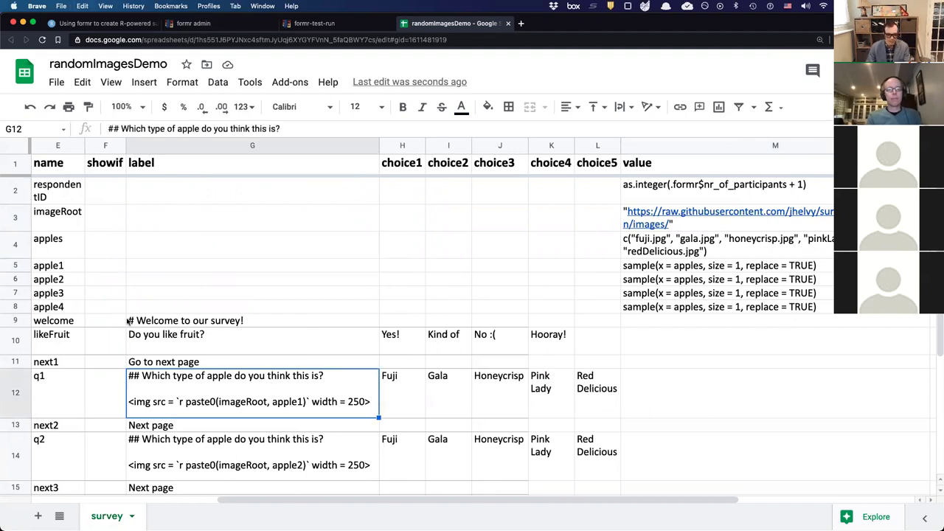
{"action": "left_click", "coordinate": [63, 266]}
{"action": "left_click", "coordinate": [743, 270]}
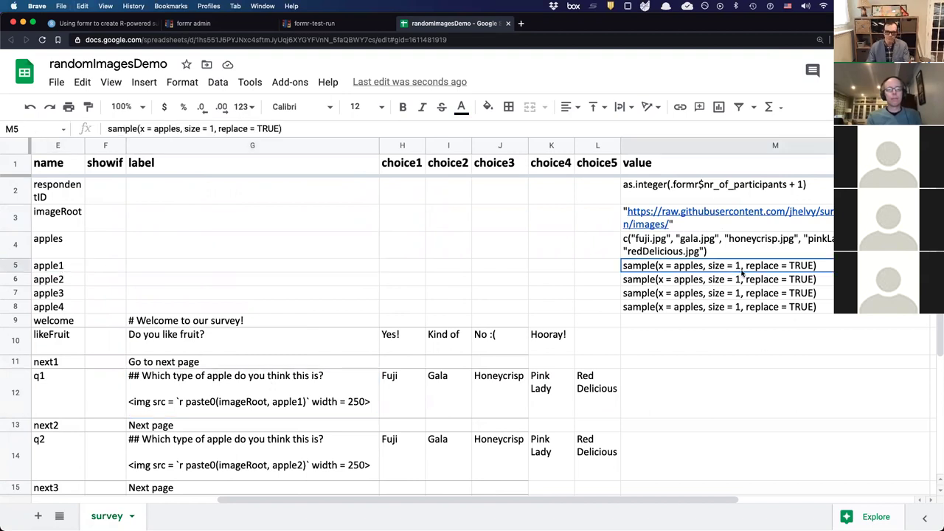
{"action": "left_click", "coordinate": [731, 248]}
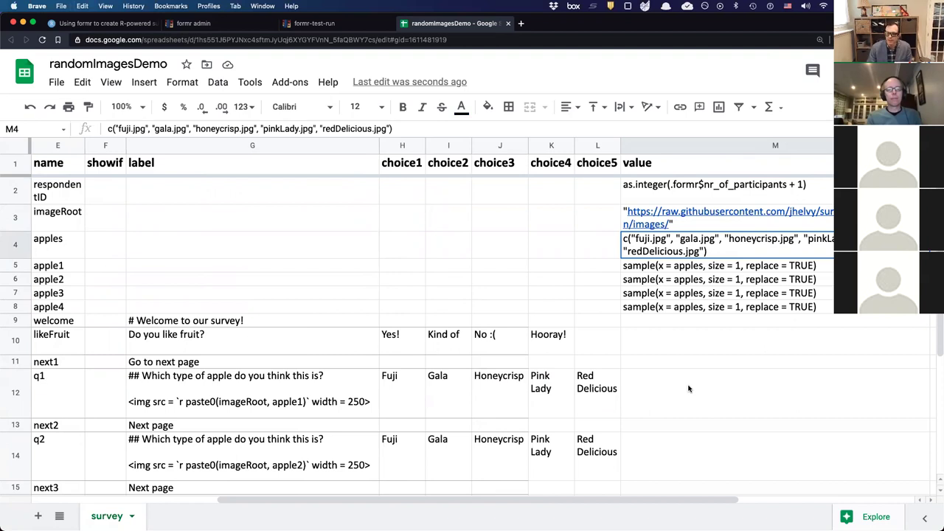
{"action": "left_click", "coordinate": [682, 268]}
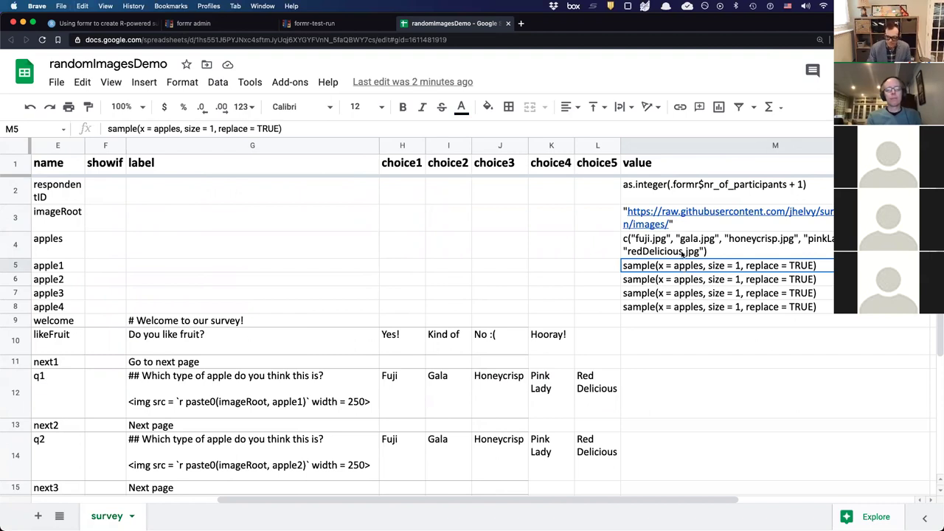
{"action": "left_click", "coordinate": [682, 254]}
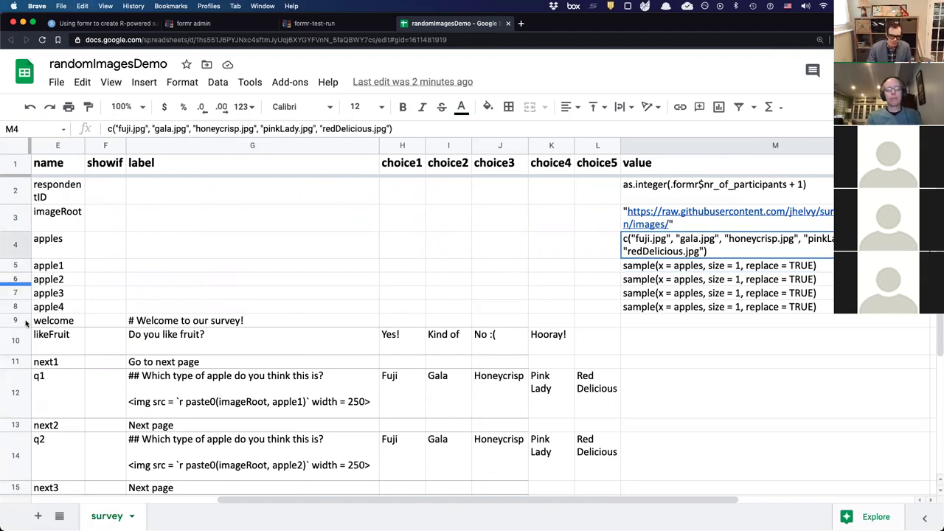
{"action": "left_click", "coordinate": [674, 293]}
{"action": "left_click_drag", "start_coordinate": [59, 267], "coordinate": [60, 310]}
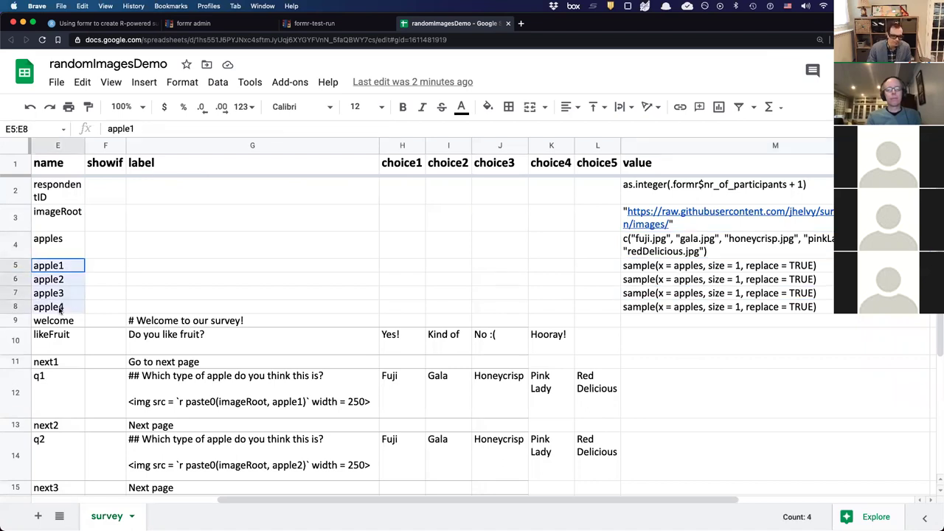
{"action": "left_click", "coordinate": [326, 268]}
{"action": "left_click", "coordinate": [309, 391]}
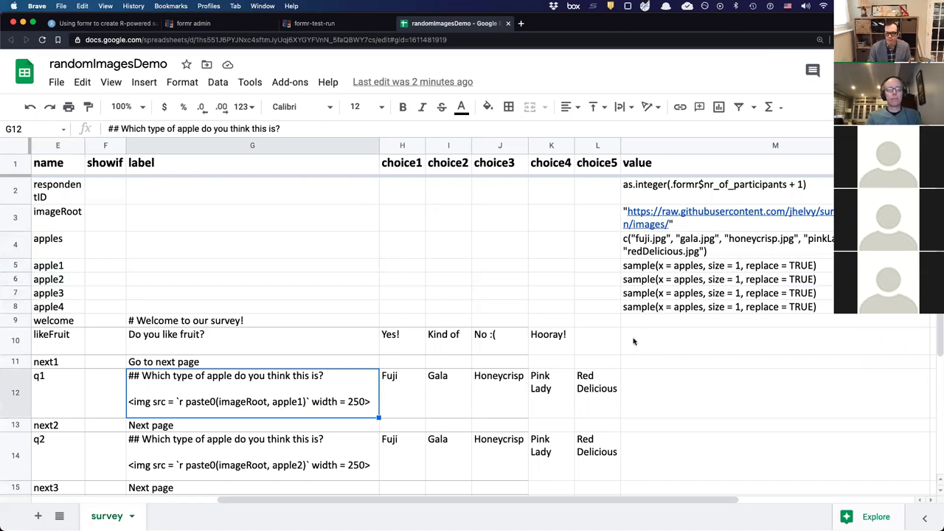
{"action": "mouse_move", "coordinate": [691, 218]}
{"action": "left_click", "coordinate": [589, 256]}
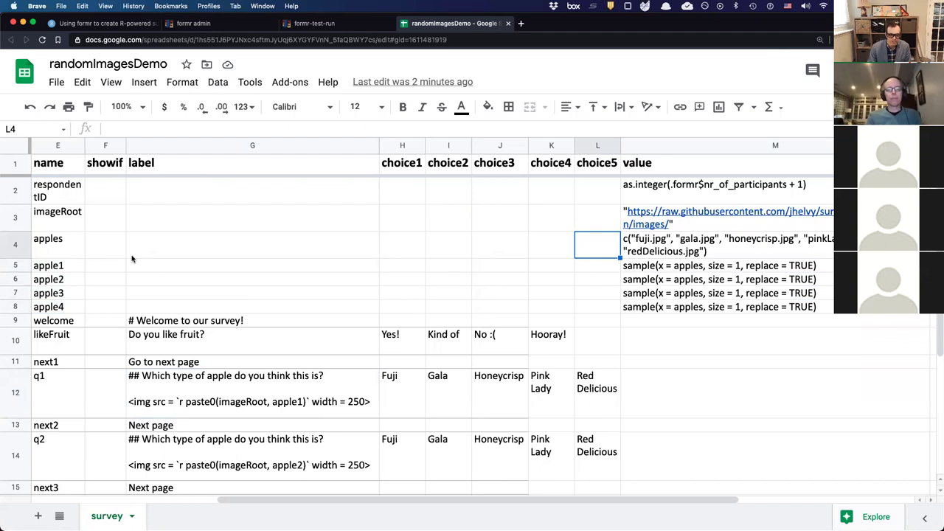
{"action": "left_click", "coordinate": [61, 266]}
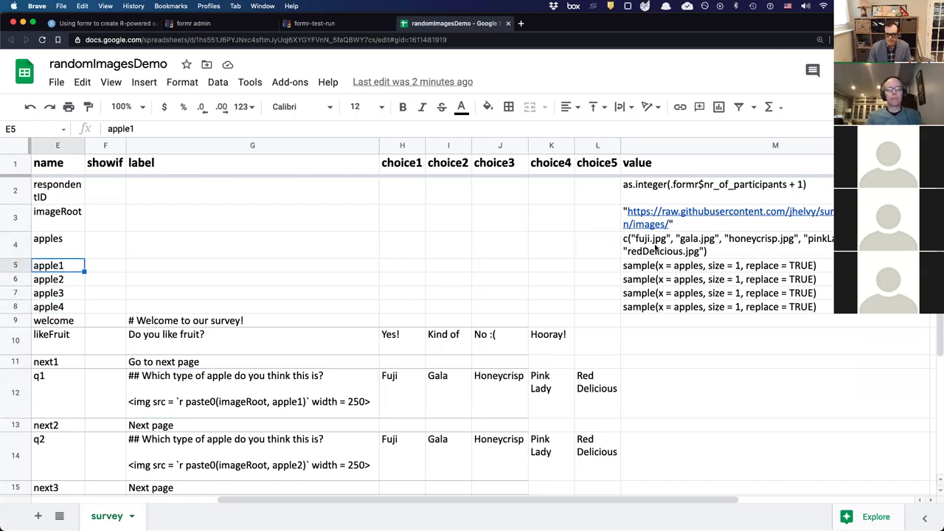
{"action": "left_click", "coordinate": [350, 24]}
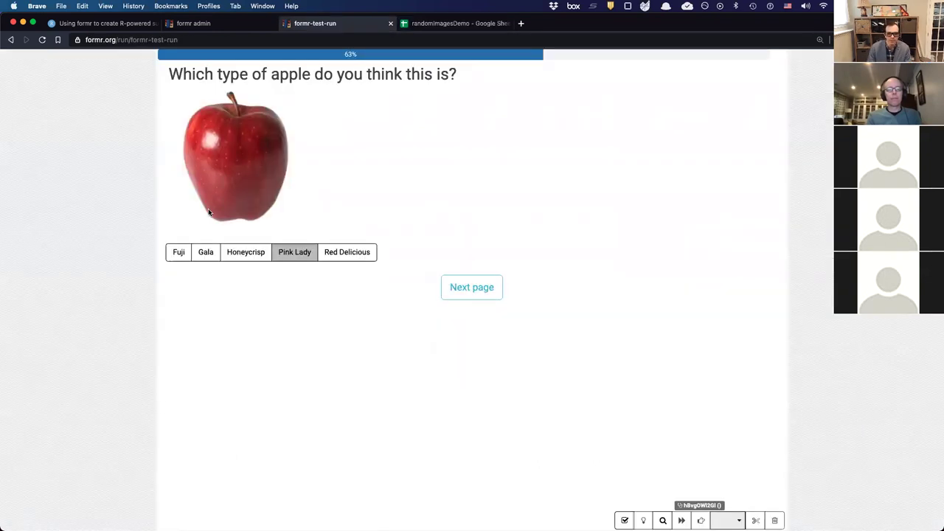
{"action": "left_click", "coordinate": [428, 24]}
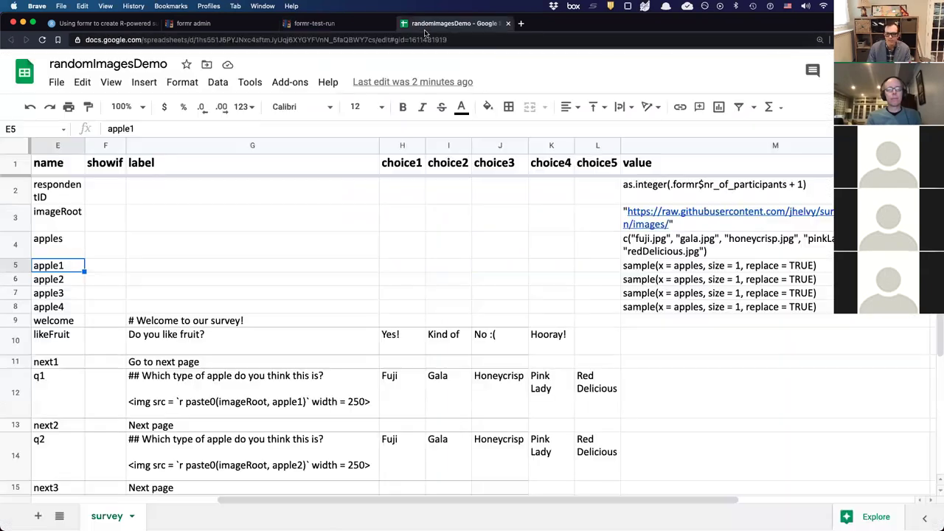
{"action": "left_click", "coordinate": [670, 267]}
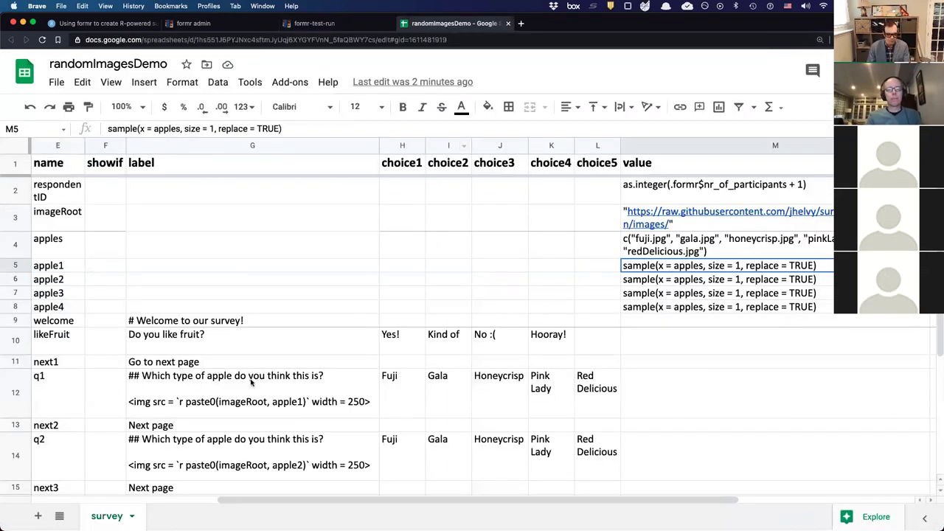
{"action": "double_click", "coordinate": [207, 403]}
{"action": "left_click_drag", "start_coordinate": [183, 403], "coordinate": [307, 401]}
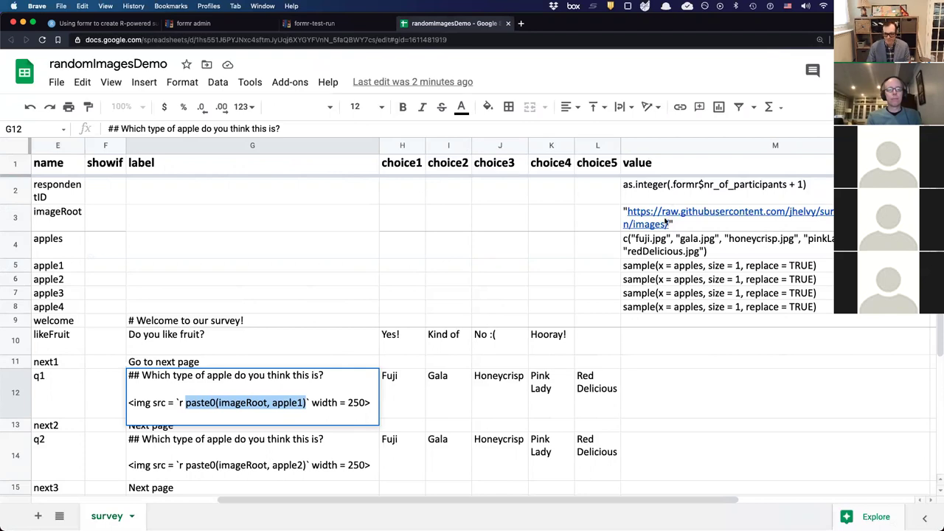
{"action": "left_click", "coordinate": [667, 323]}
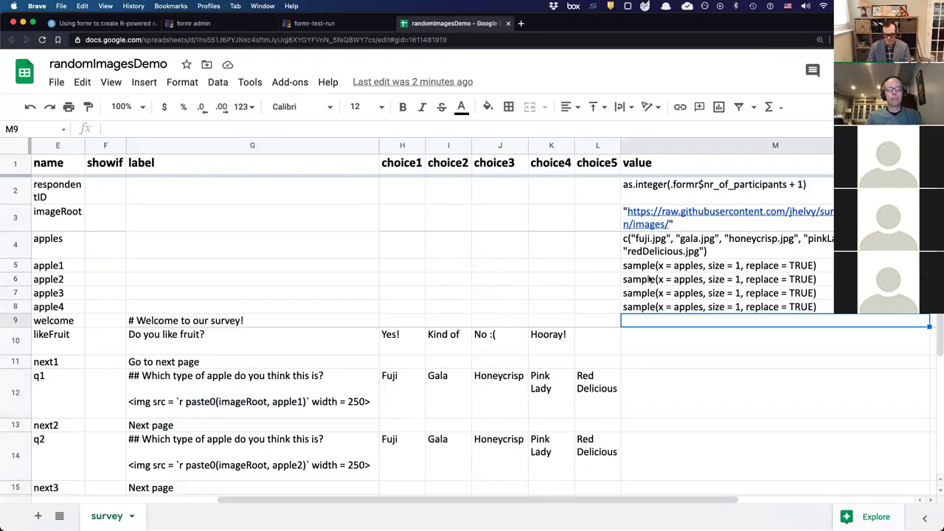
- Load redDelicious.jpg from the image folder URL in a new tab, then go back to the spreadsheet
{"action": "key", "text": "super+t"}
{"action": "key", "text": "super+v"}
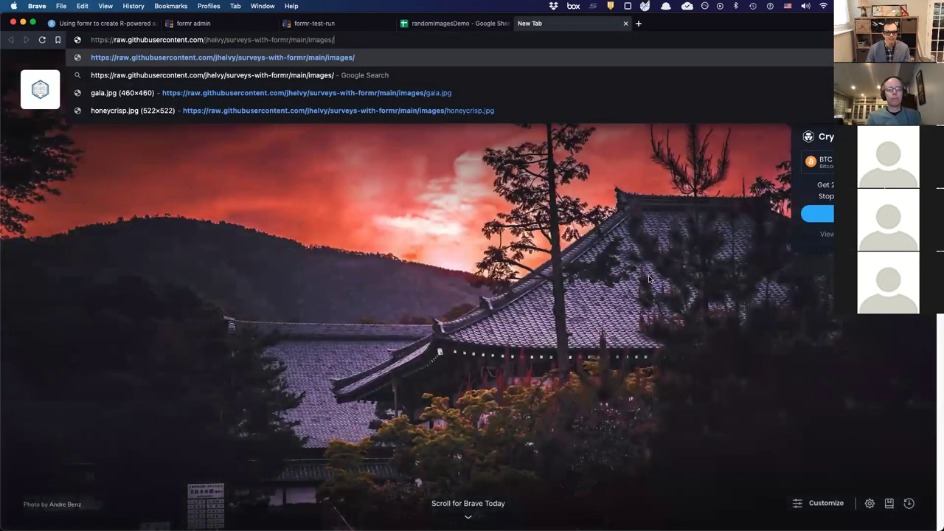
{"action": "type", "text": "redDel"}
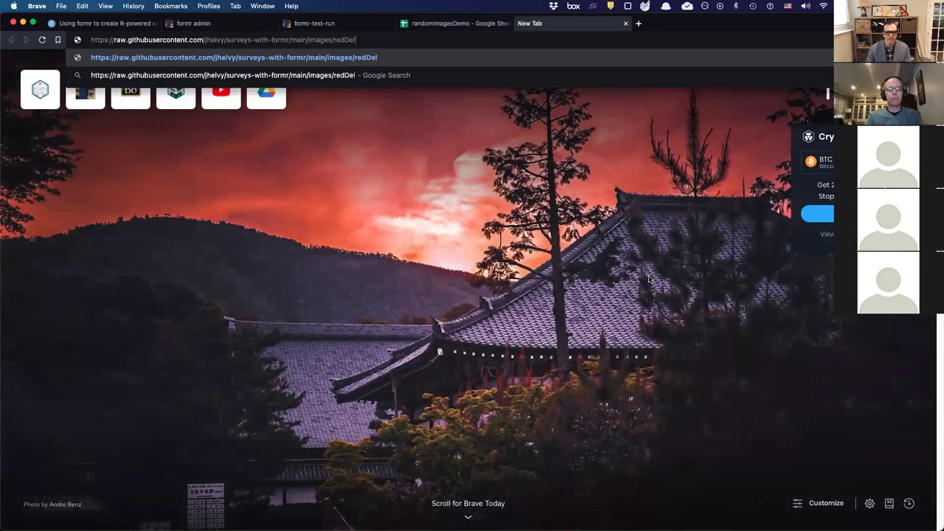
{"action": "type", "text": "icious.jpg"}
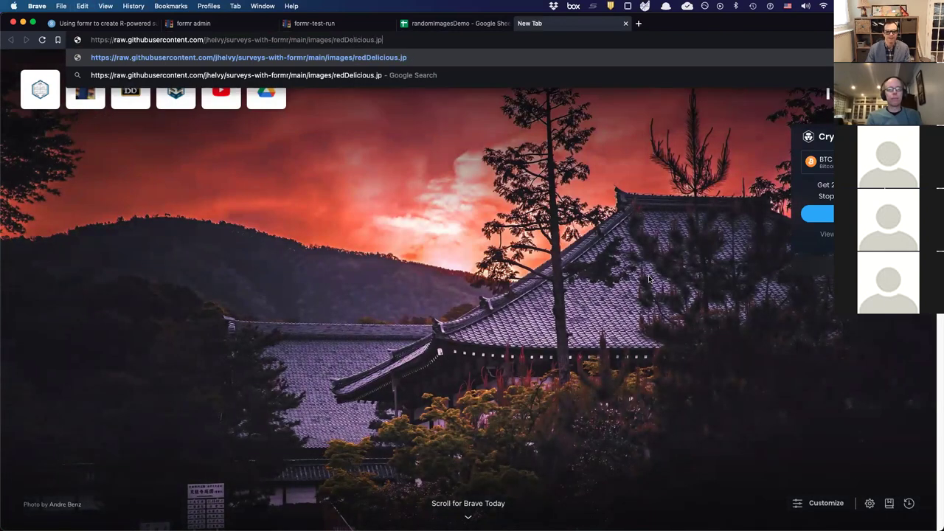
{"action": "key", "text": "Return"}
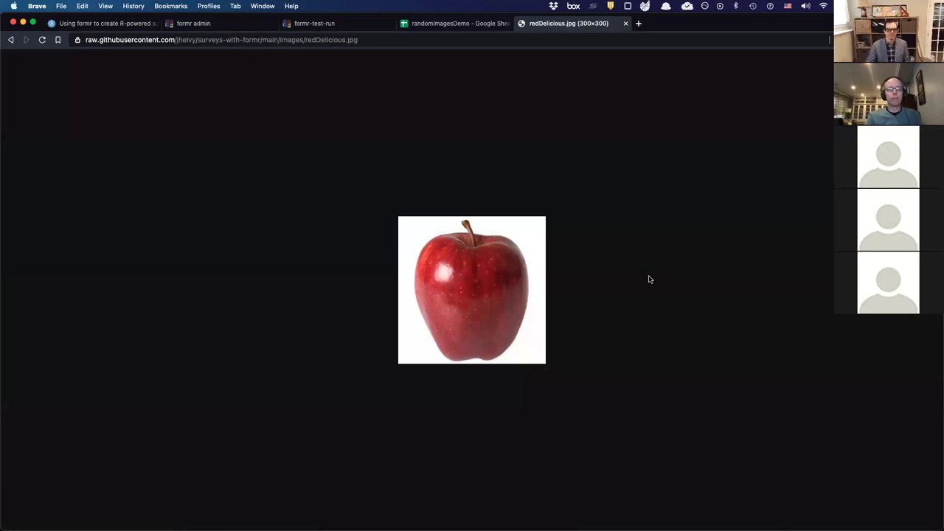
{"action": "left_click", "coordinate": [399, 41]}
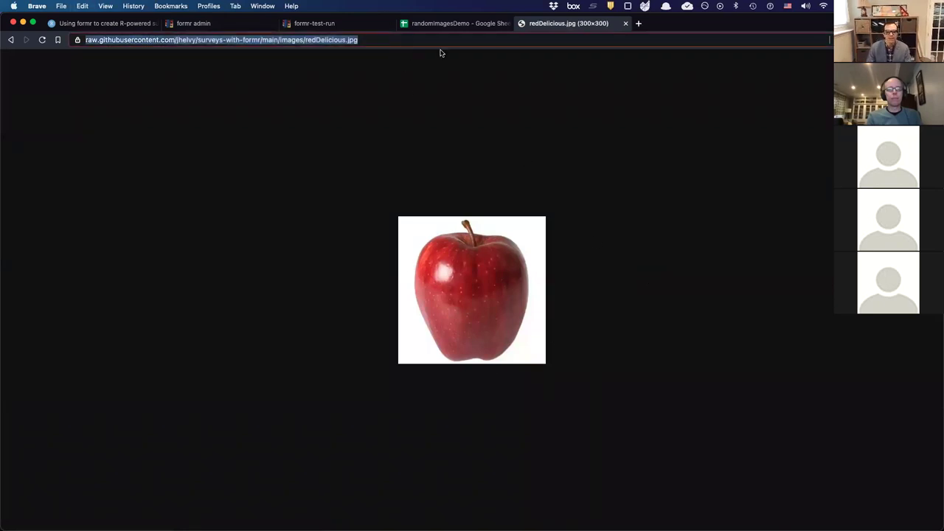
{"action": "left_click", "coordinate": [458, 25]}
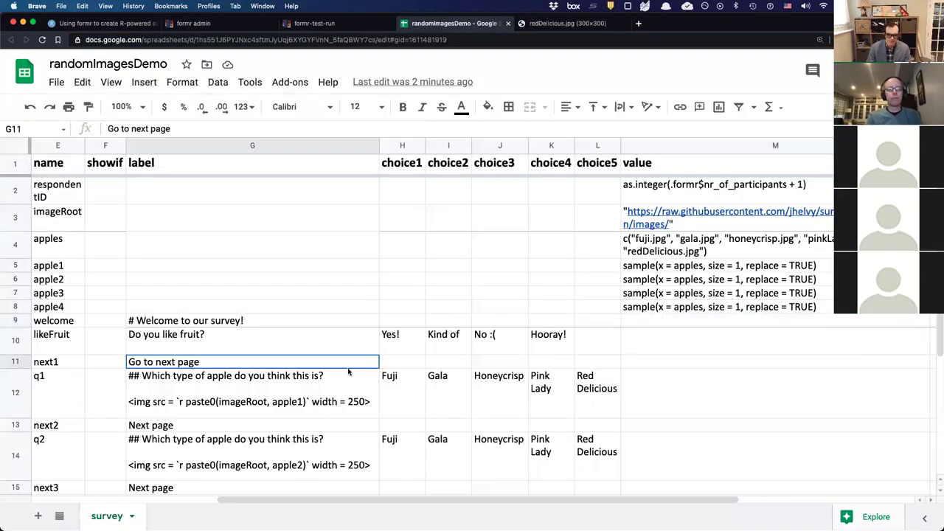
- Examine G12's img label code: the src tag, paste0(imageRoot, apple1) and width = 250
{"action": "double_click", "coordinate": [308, 395]}
{"action": "left_click_drag", "start_coordinate": [305, 402], "coordinate": [183, 398]}
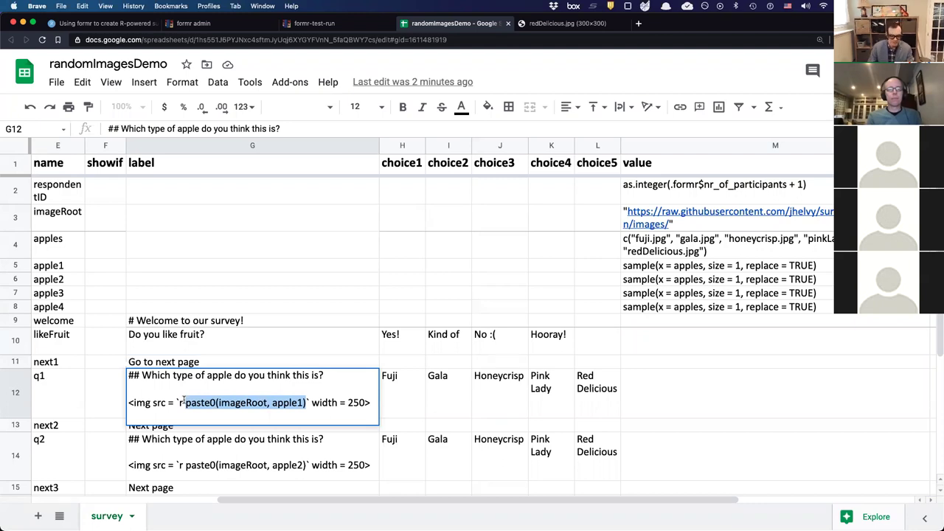
{"action": "left_click", "coordinate": [163, 402]}
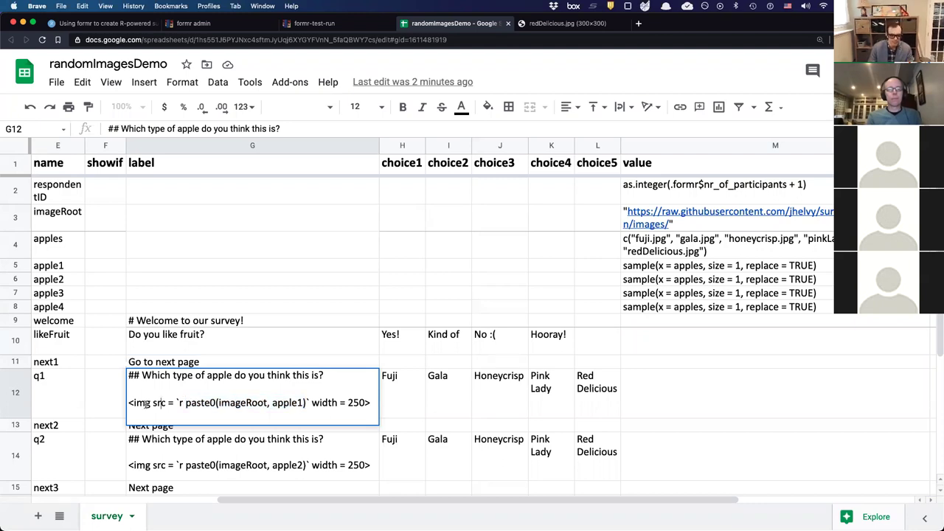
{"action": "left_click_drag", "start_coordinate": [129, 402], "coordinate": [177, 403]}
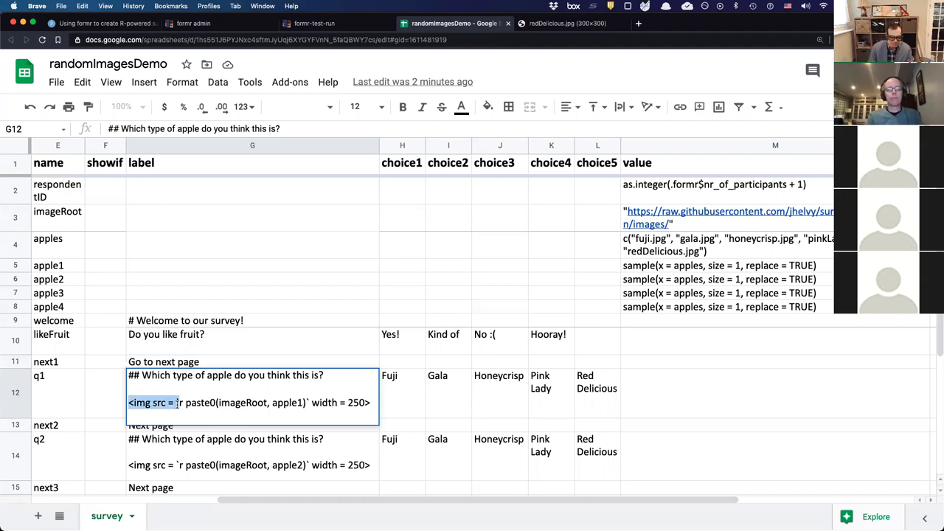
{"action": "left_click_drag", "start_coordinate": [311, 403], "coordinate": [379, 410]}
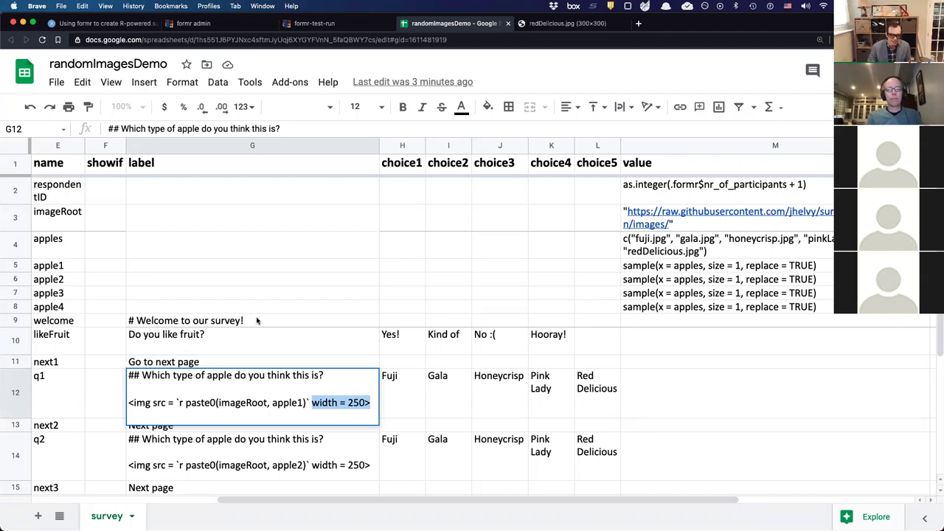
{"action": "left_click_drag", "start_coordinate": [175, 403], "coordinate": [308, 403]}
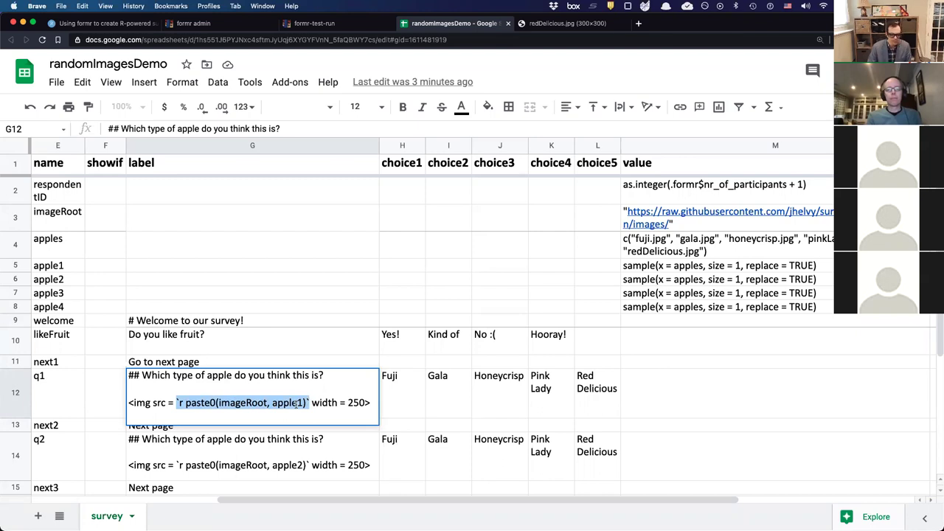
{"action": "left_click", "coordinate": [478, 382]}
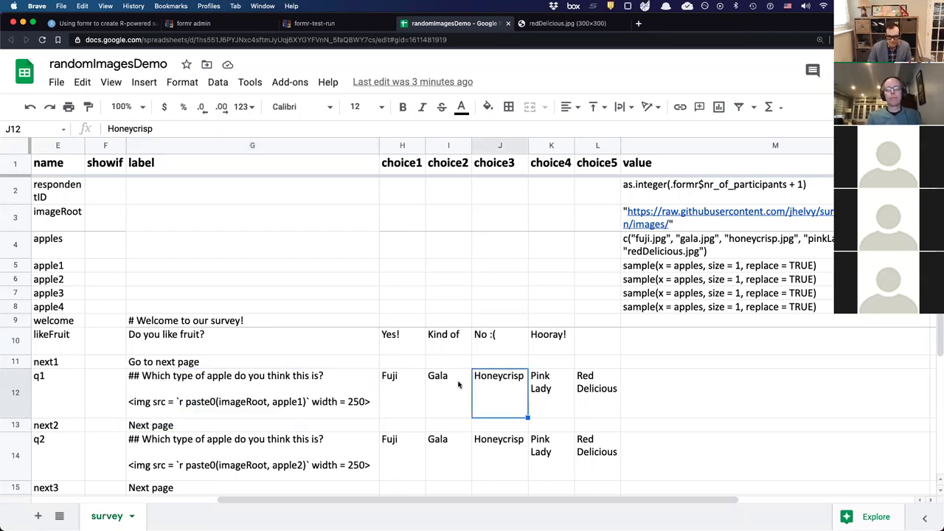
{"action": "left_click", "coordinate": [313, 393]}
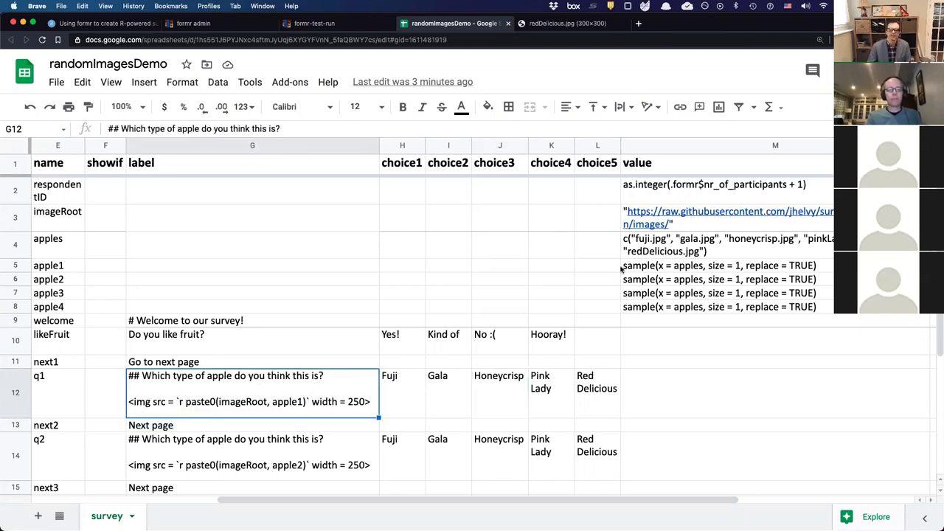
- Check the apples list in M4 and the imageRoot, apple1 arguments against the redDelicious.jpg page
{"action": "mouse_move", "coordinate": [716, 257]}
{"action": "left_mouse_down"}
{"action": "mouse_move", "coordinate": [711, 271]}
{"action": "mouse_move", "coordinate": [714, 257]}
{"action": "left_mouse_up"}
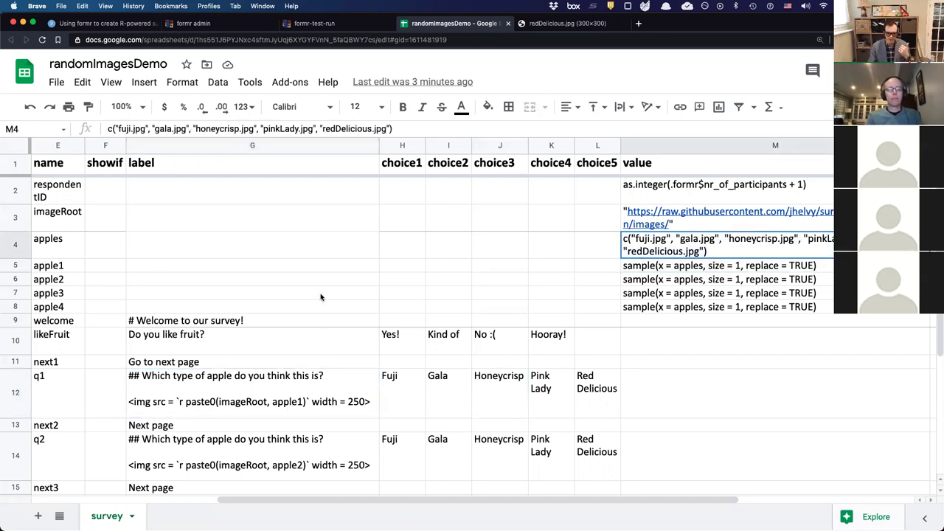
{"action": "double_click", "coordinate": [327, 403]}
{"action": "left_click_drag", "start_coordinate": [309, 403], "coordinate": [177, 405]}
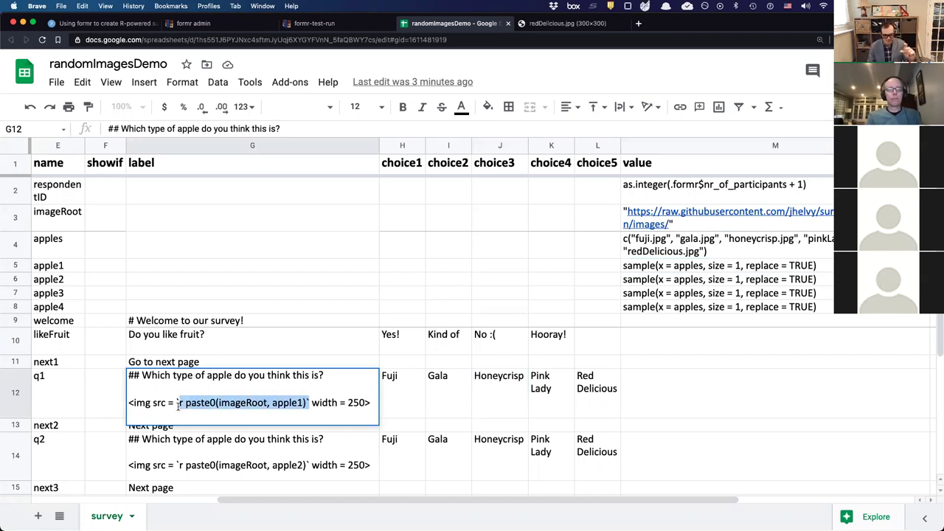
{"action": "left_click", "coordinate": [358, 309]}
{"action": "left_click", "coordinate": [573, 23]}
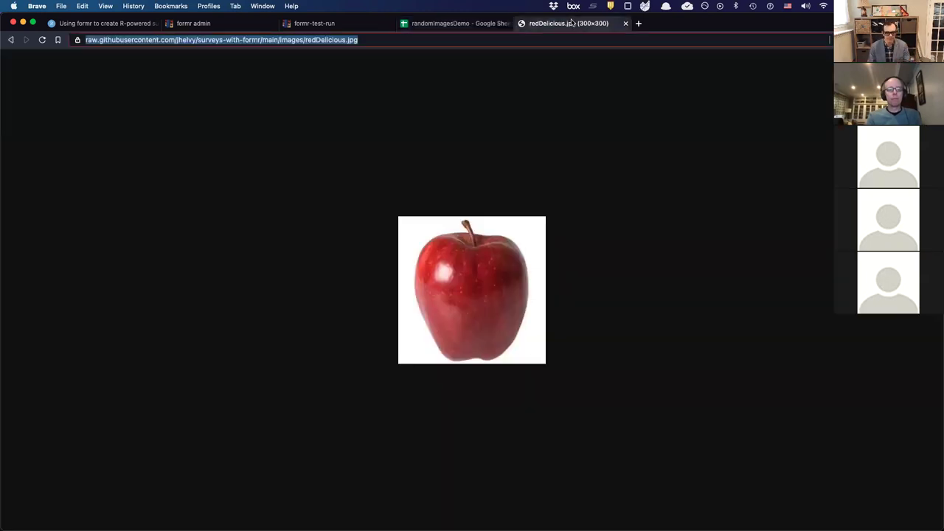
{"action": "left_click", "coordinate": [476, 24]}
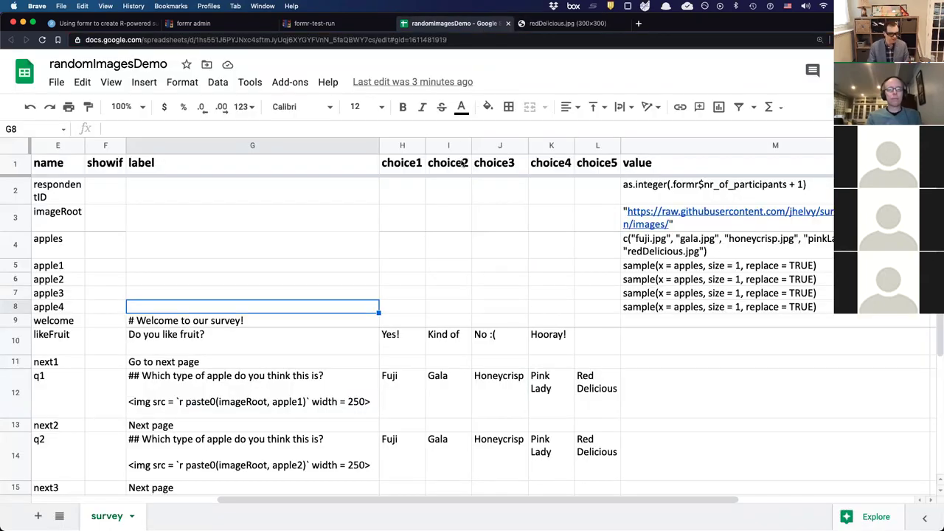
{"action": "left_click", "coordinate": [350, 23]}
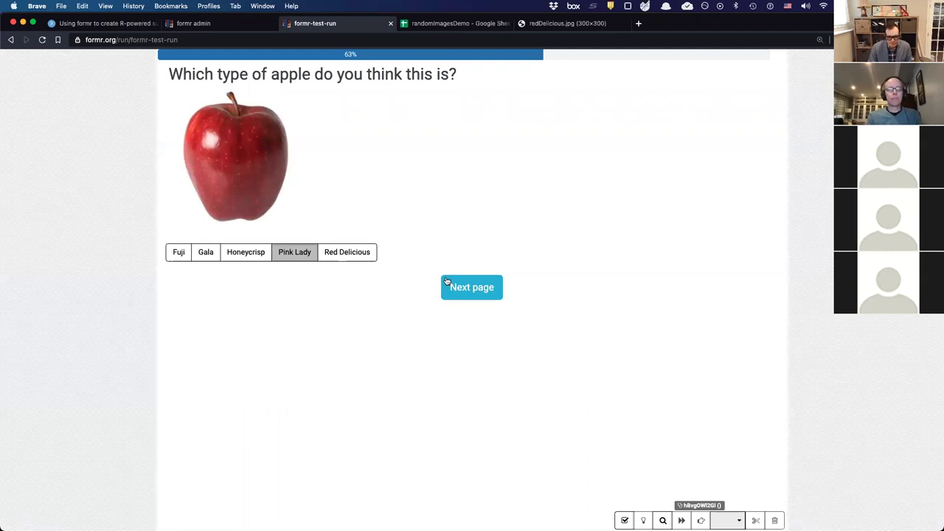
- Check the apple2 variable in E6, then advance the test run and answer Honeycrisp
{"action": "left_click", "coordinate": [471, 24]}
{"action": "left_click", "coordinate": [64, 284]}
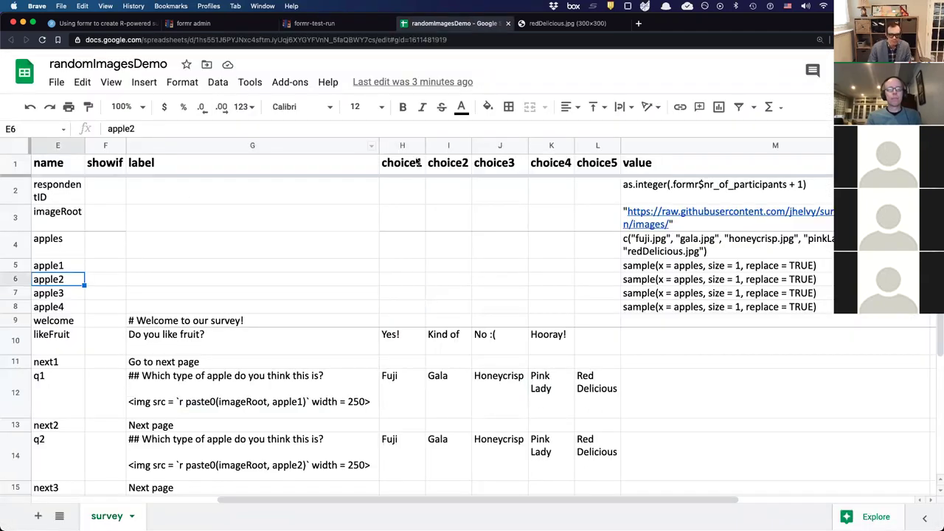
{"action": "left_click", "coordinate": [317, 23]}
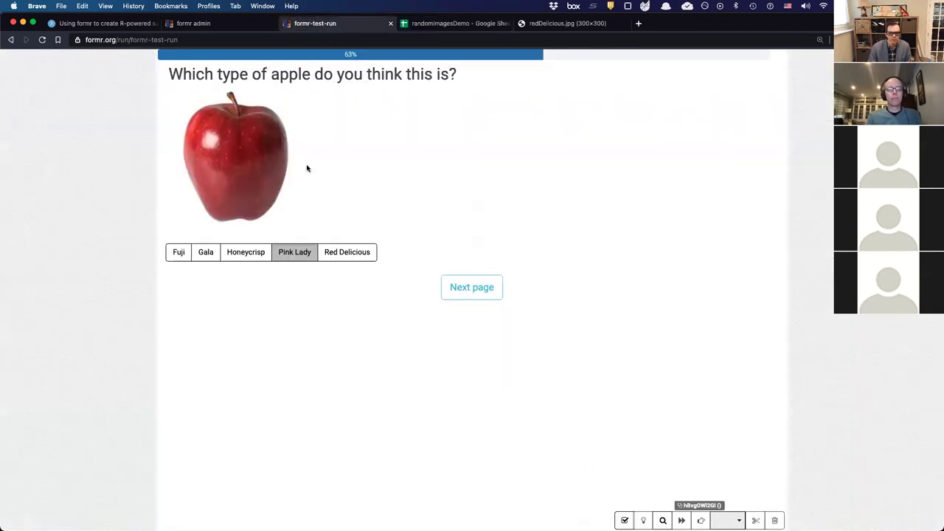
{"action": "left_click", "coordinate": [476, 288]}
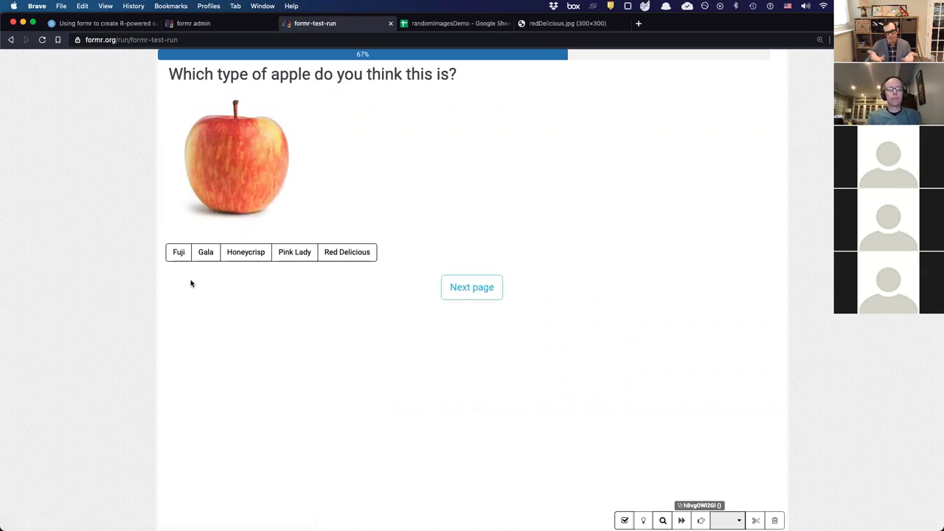
{"action": "left_click", "coordinate": [248, 255]}
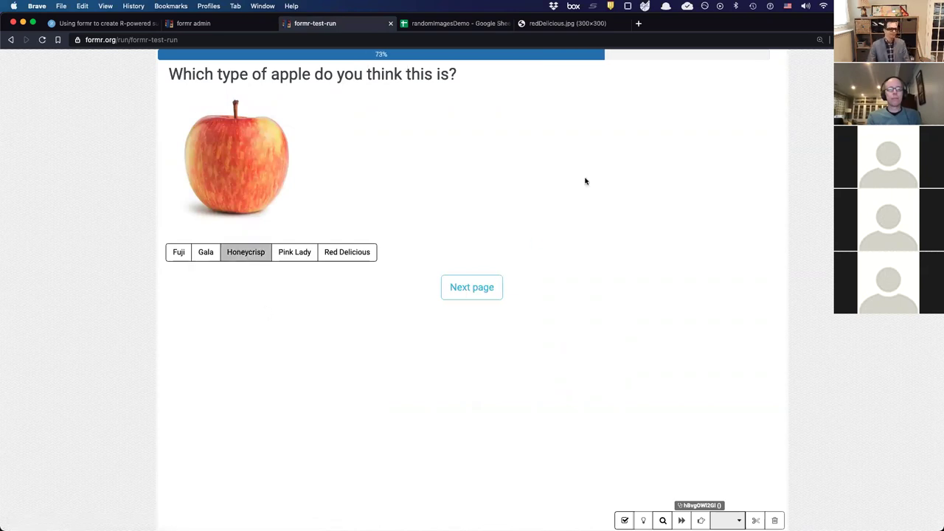
- Open the apple image in its own tab to inspect its fuji.jpg address, then close it
{"action": "left_click_drag", "start_coordinate": [236, 165], "coordinate": [213, 189]}
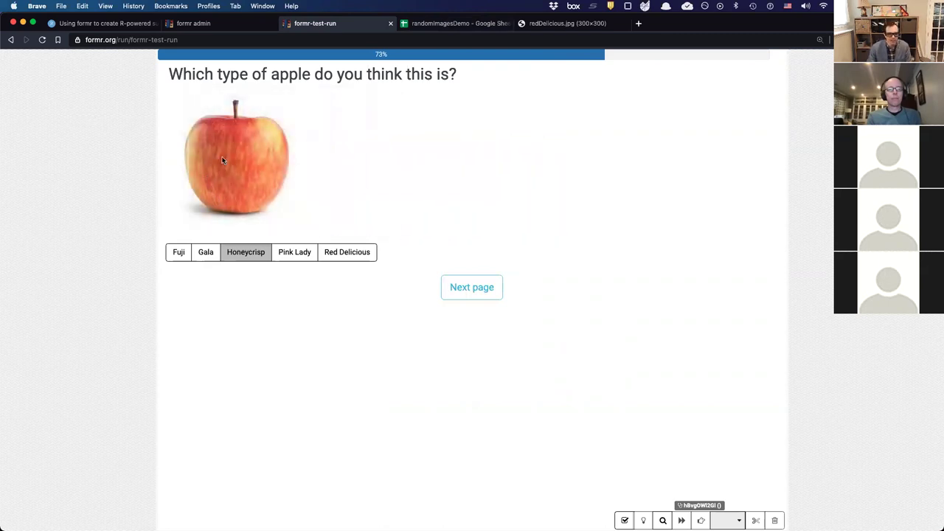
{"action": "right_click", "coordinate": [224, 157]}
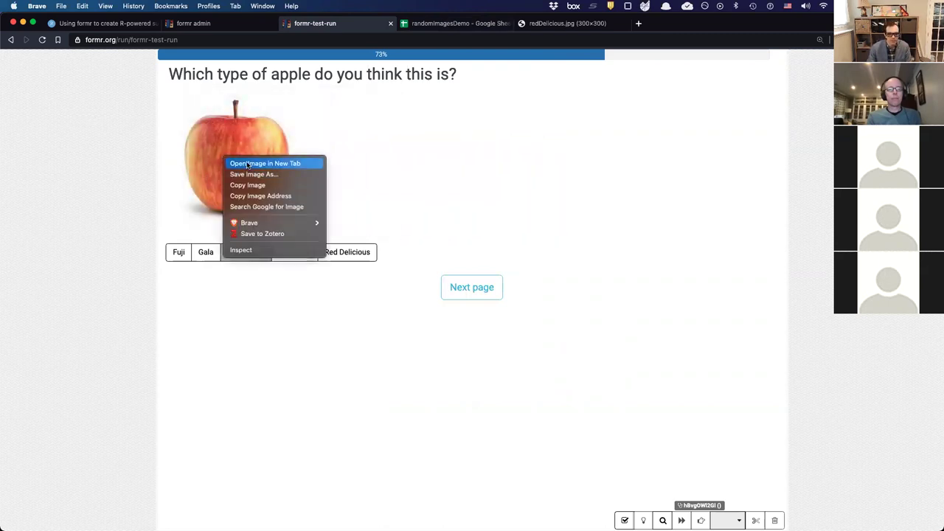
{"action": "left_click", "coordinate": [248, 164]}
{"action": "left_click", "coordinate": [424, 24]}
{"action": "left_click_drag", "start_coordinate": [93, 37], "coordinate": [365, 39]}
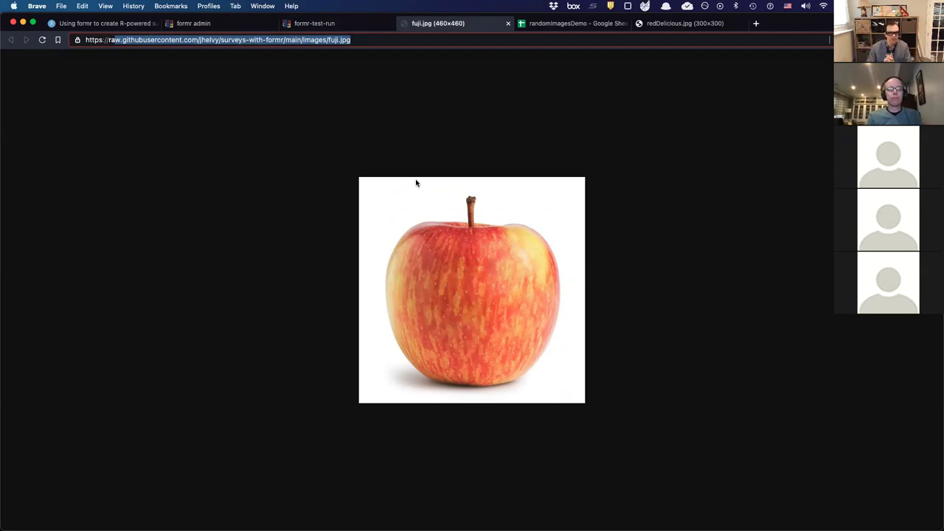
{"action": "left_click", "coordinate": [416, 183]}
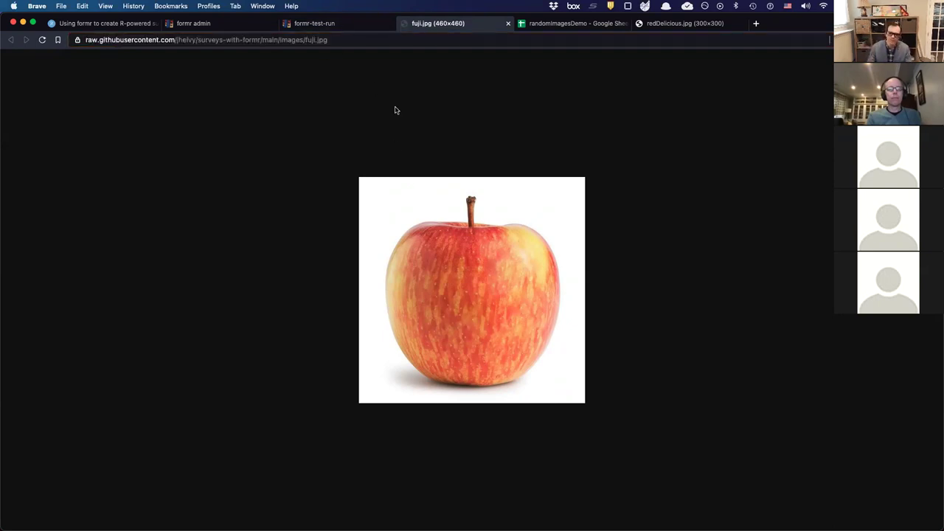
{"action": "left_click", "coordinate": [356, 39]}
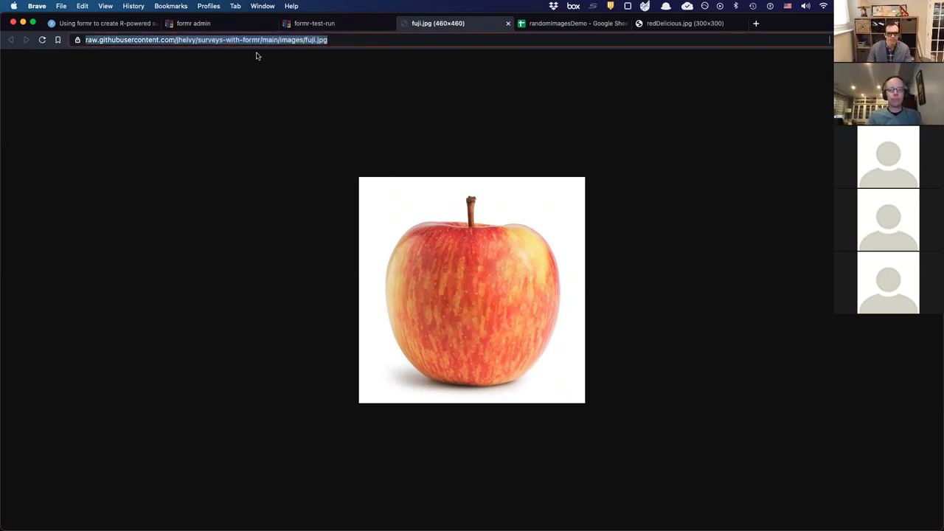
{"action": "left_click", "coordinate": [391, 118]}
{"action": "key", "text": "super+w"}
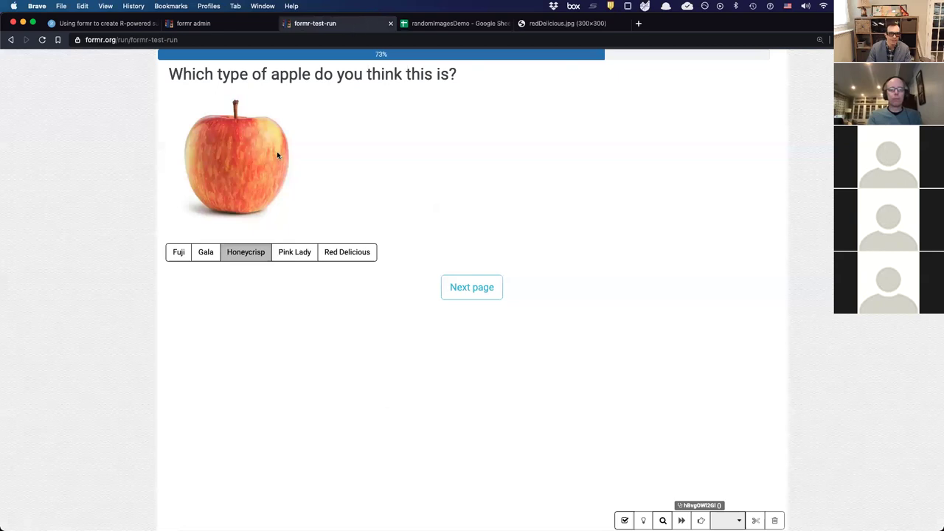
- Answer the next apple questions with Gala and Red Delicious, reaching 93% progress
{"action": "left_click", "coordinate": [474, 295]}
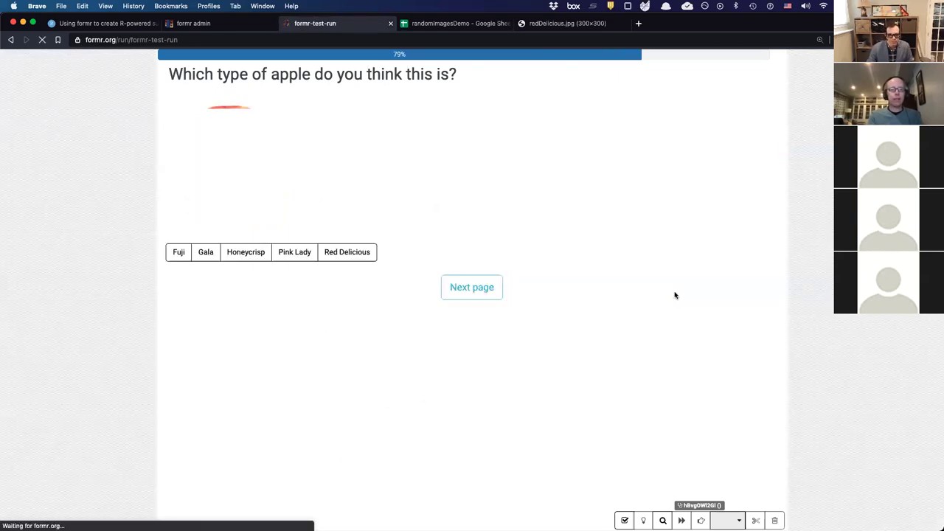
{"action": "left_click", "coordinate": [204, 252]}
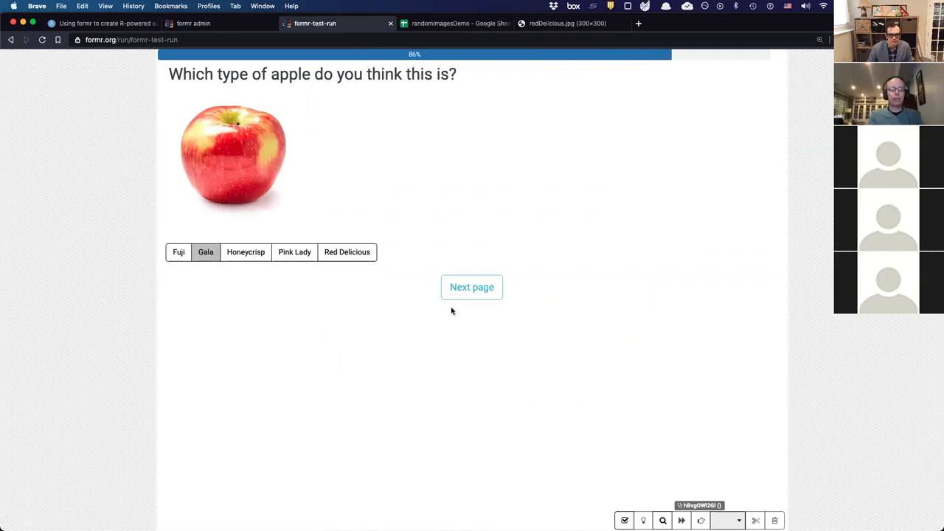
{"action": "left_click", "coordinate": [500, 299]}
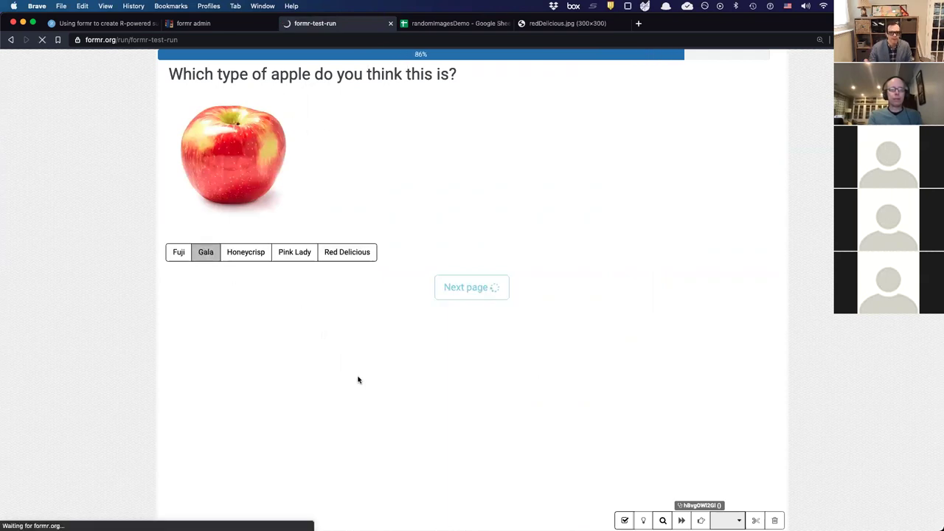
{"action": "left_click", "coordinate": [350, 257]}
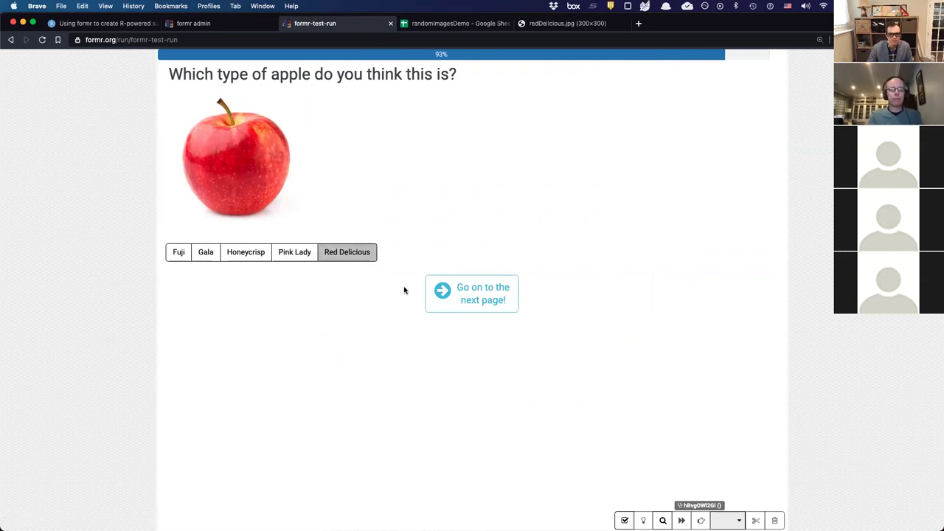
{"action": "left_click", "coordinate": [454, 23]}
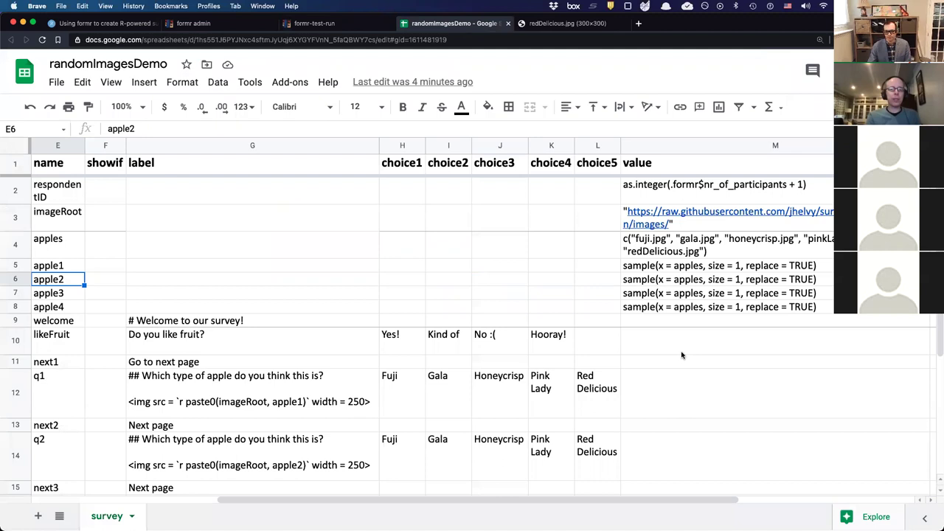
{"action": "left_click_drag", "start_coordinate": [796, 269], "coordinate": [796, 306]}
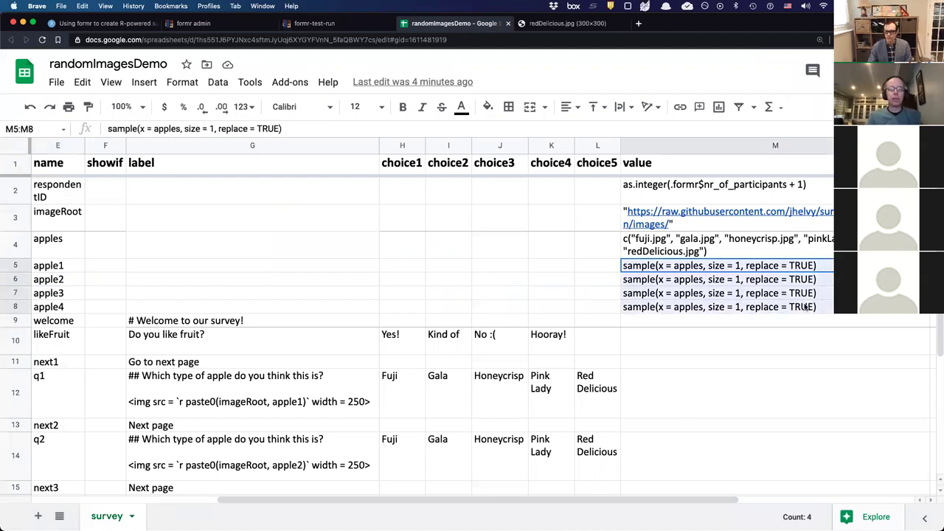
{"action": "left_click", "coordinate": [724, 248]}
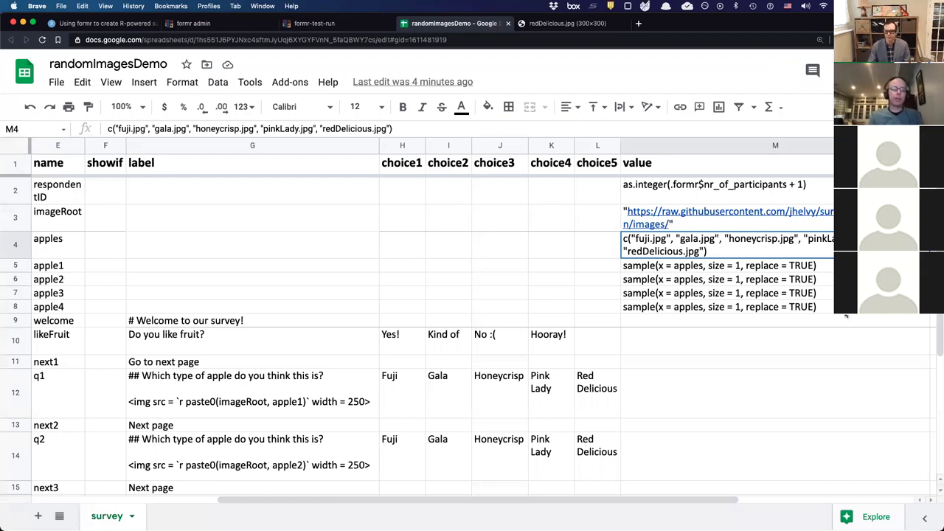
{"action": "left_click", "coordinate": [807, 265]}
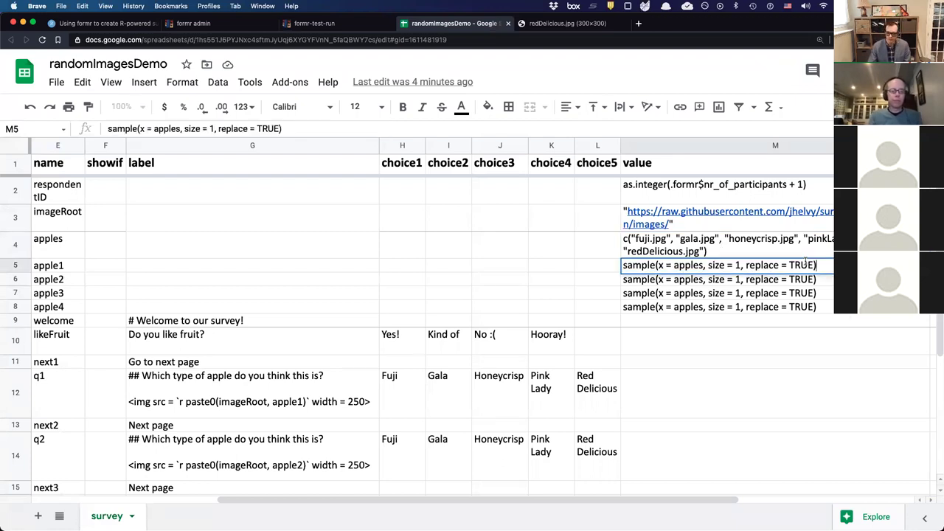
{"action": "left_click", "coordinate": [845, 361]}
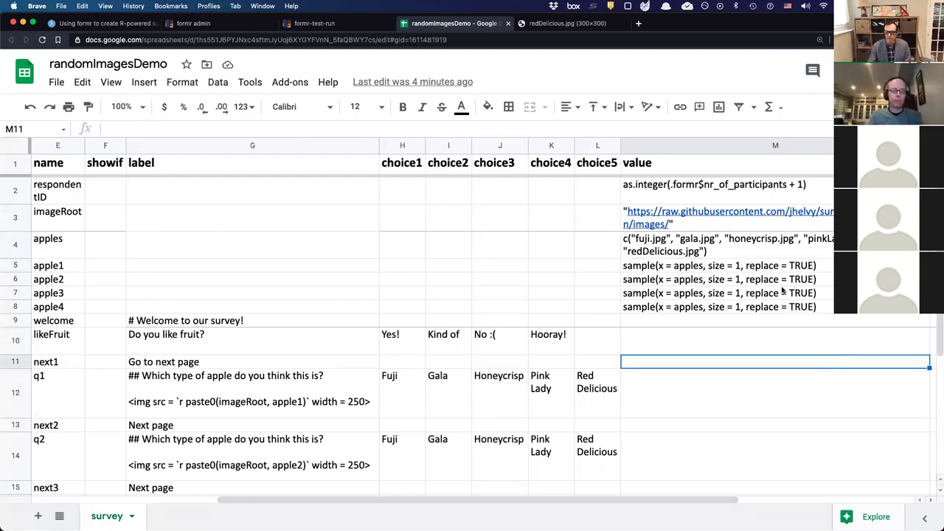
{"action": "double_click", "coordinate": [759, 237]}
{"action": "left_click_drag", "start_coordinate": [728, 238], "coordinate": [799, 237]}
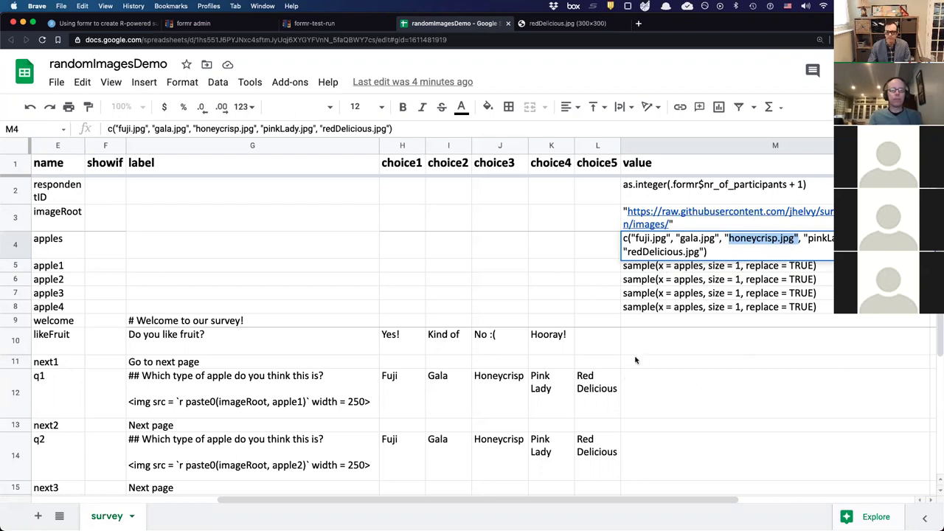
{"action": "left_click", "coordinate": [710, 308]}
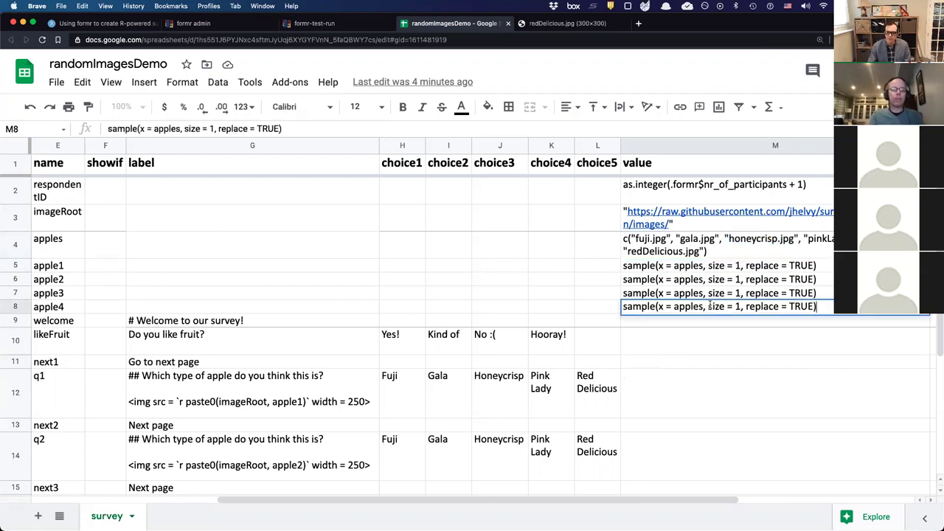
{"action": "left_click", "coordinate": [734, 267]}
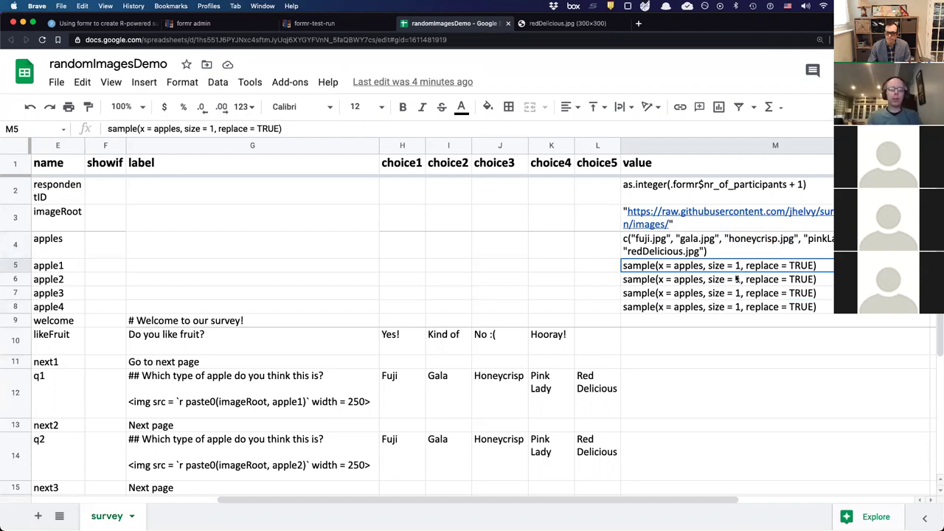
{"action": "left_click_drag", "start_coordinate": [726, 310], "coordinate": [714, 260]}
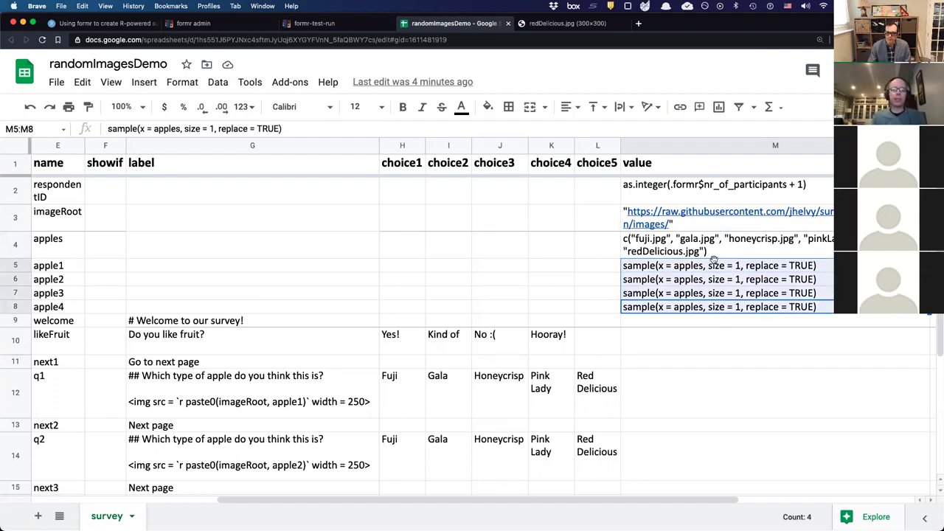
{"action": "left_click", "coordinate": [689, 317]}
{"action": "left_click", "coordinate": [524, 264]}
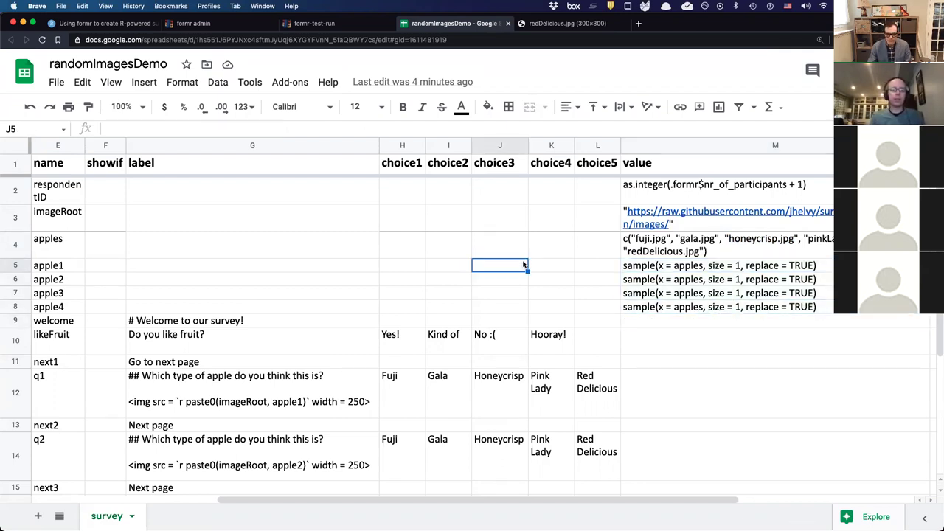
{"action": "left_click_drag", "start_coordinate": [63, 270], "coordinate": [56, 309]}
{"action": "left_click", "coordinate": [300, 296]}
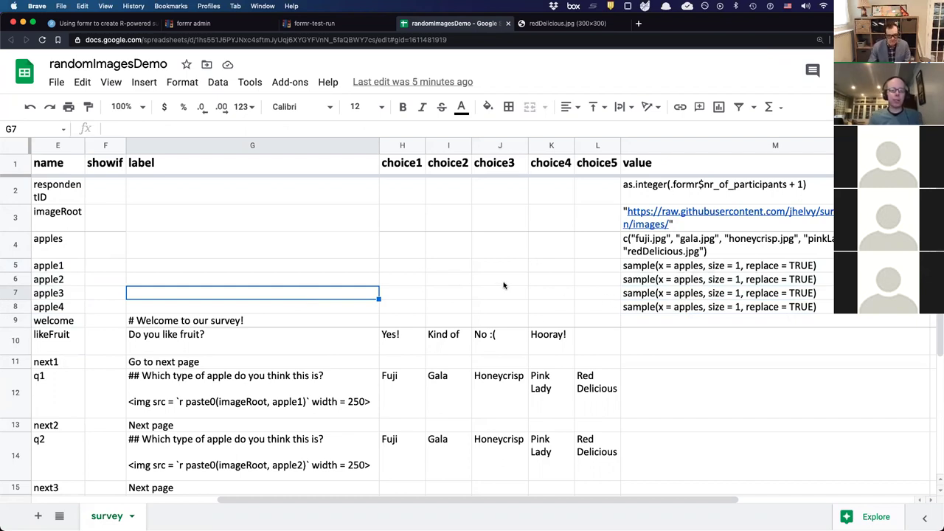
{"action": "left_click", "coordinate": [677, 336]}
{"action": "left_click", "coordinate": [693, 265]}
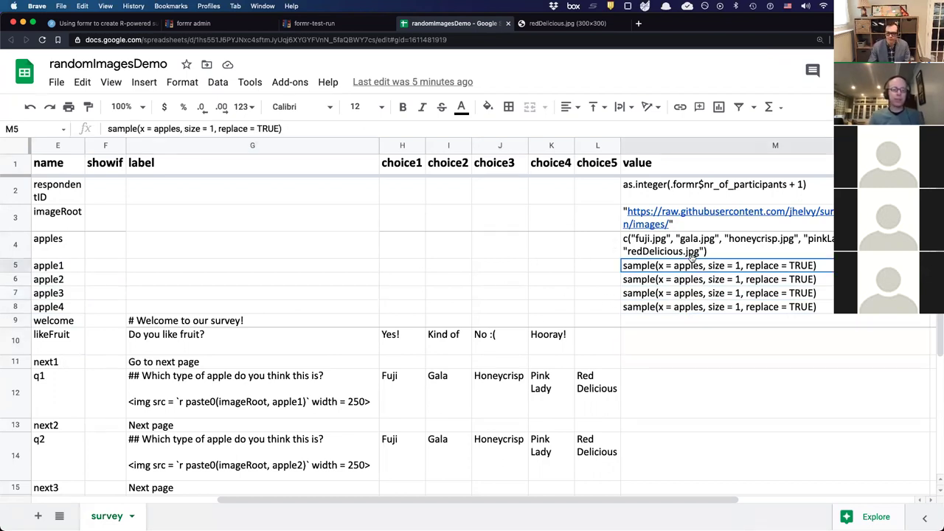
{"action": "key", "text": "ctrl+c"}
{"action": "left_click", "coordinate": [287, 404]}
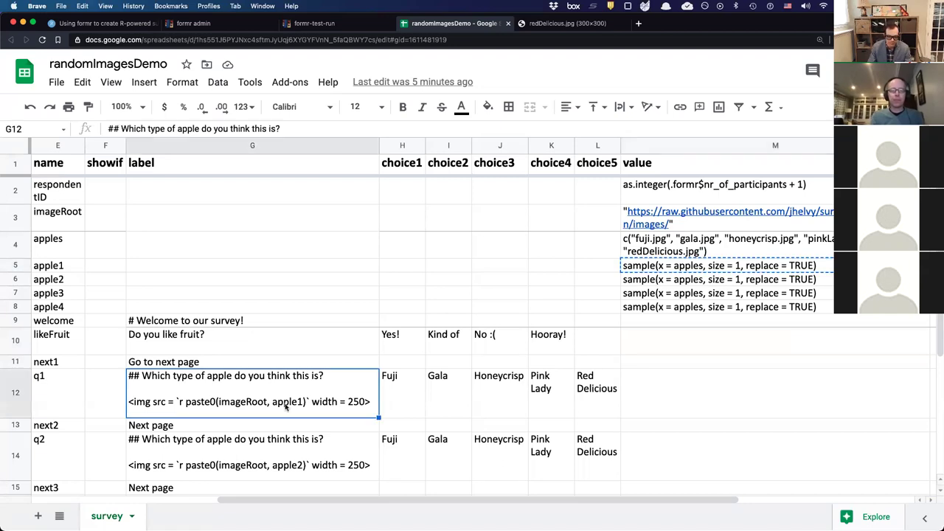
{"action": "triple_click", "coordinate": [286, 404]}
{"action": "double_click", "coordinate": [286, 403]}
{"action": "key", "text": "super+v"}
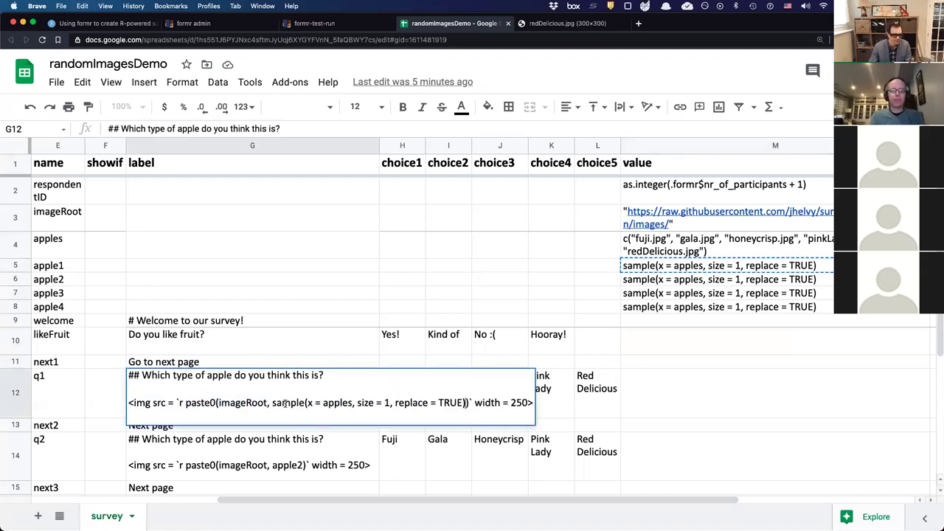
{"action": "left_click_drag", "start_coordinate": [273, 403], "coordinate": [467, 403]}
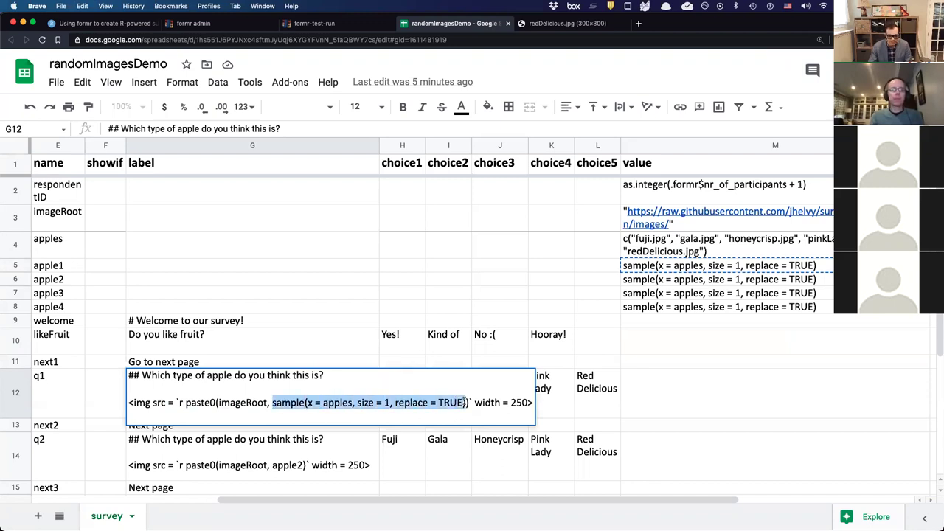
{"action": "left_click", "coordinate": [373, 225]}
{"action": "key", "text": "super+z"}
{"action": "left_click", "coordinate": [393, 307]}
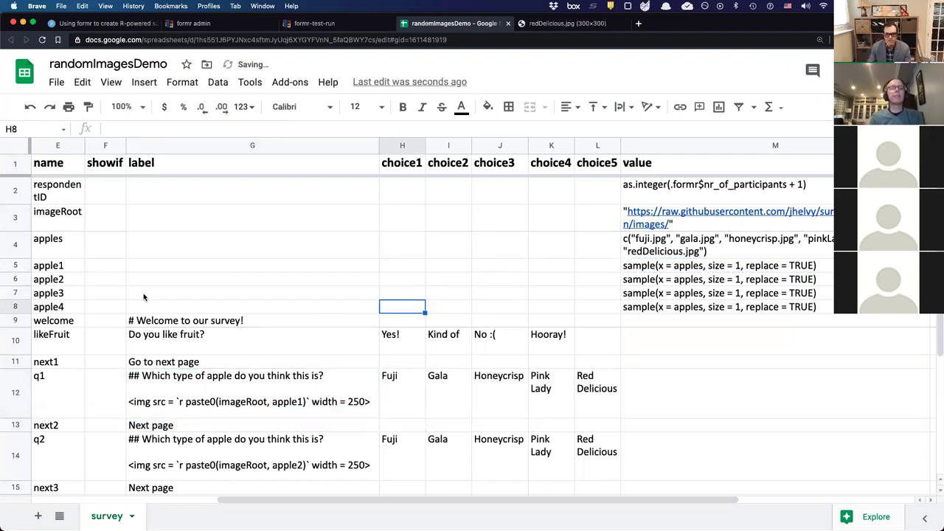
{"action": "left_click", "coordinate": [58, 148]}
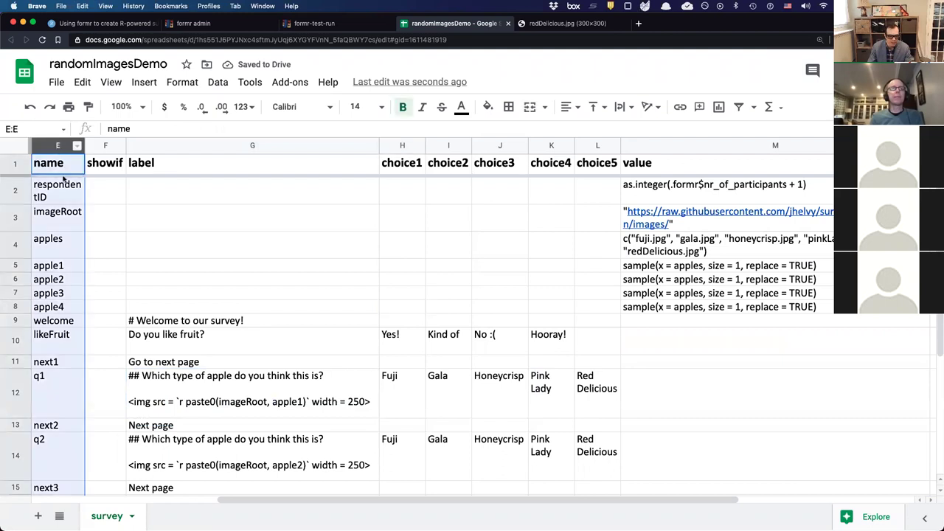
{"action": "left_click", "coordinate": [106, 293]}
{"action": "left_click_drag", "start_coordinate": [57, 191], "coordinate": [70, 322]}
{"action": "left_click", "coordinate": [105, 280]}
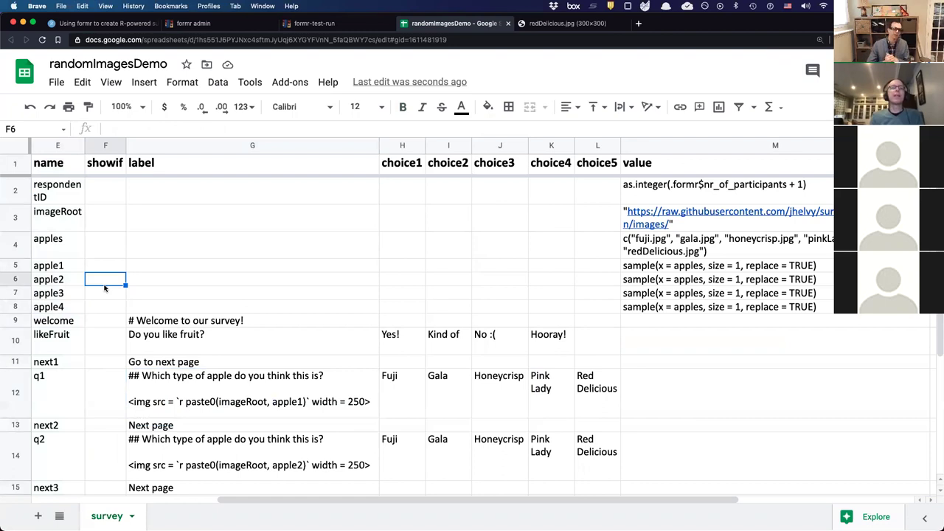
{"action": "left_click_drag", "start_coordinate": [48, 264], "coordinate": [77, 305]}
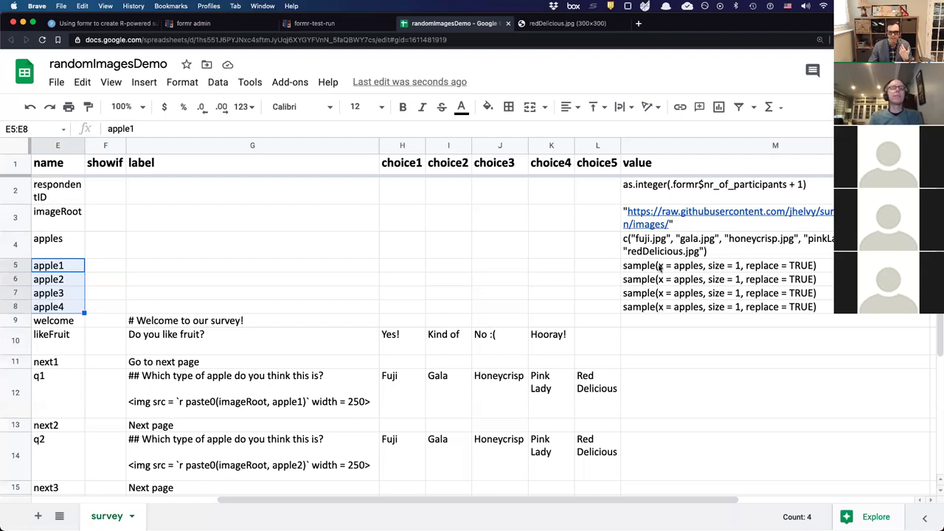
{"action": "left_click", "coordinate": [226, 295]}
{"action": "left_click_drag", "start_coordinate": [47, 267], "coordinate": [55, 310]}
{"action": "left_click", "coordinate": [111, 268]}
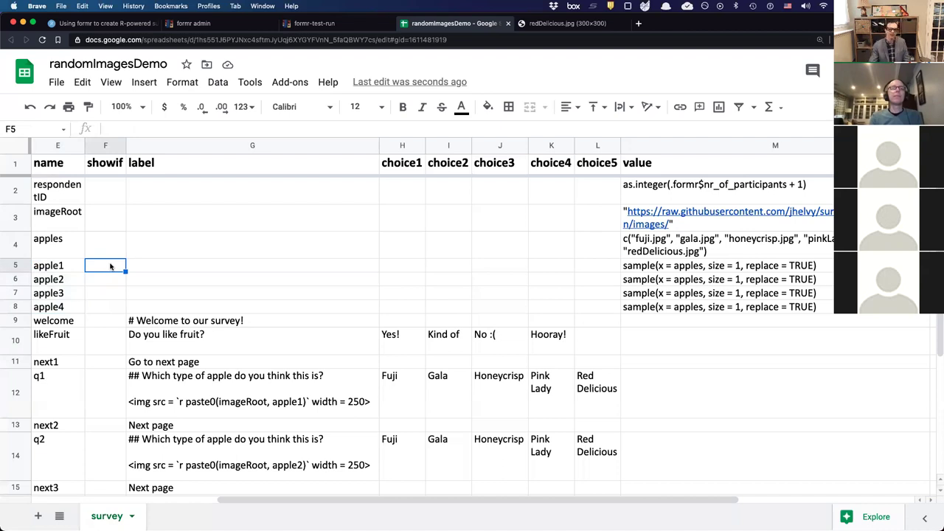
{"action": "left_click", "coordinate": [394, 396]}
{"action": "left_click", "coordinate": [458, 379]}
{"action": "left_click", "coordinate": [521, 379]}
{"action": "left_click", "coordinate": [600, 387]}
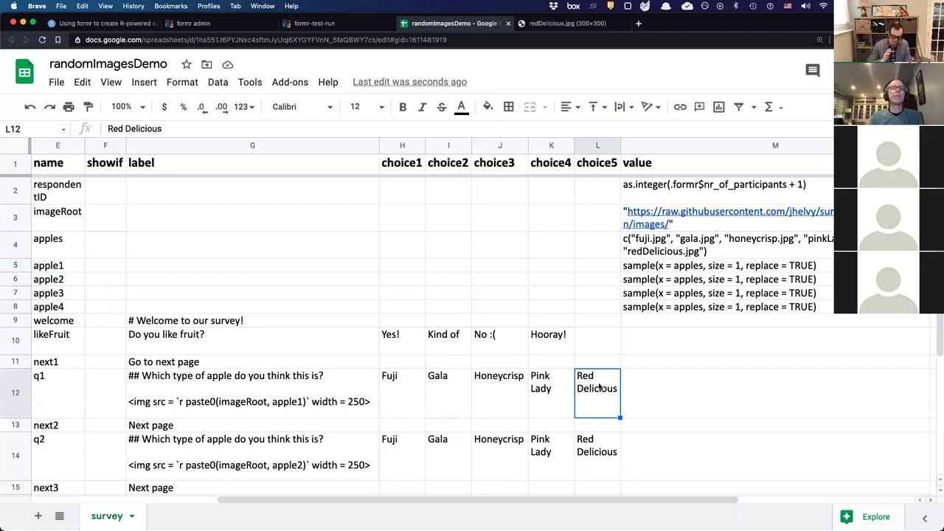
{"action": "left_click", "coordinate": [360, 271]}
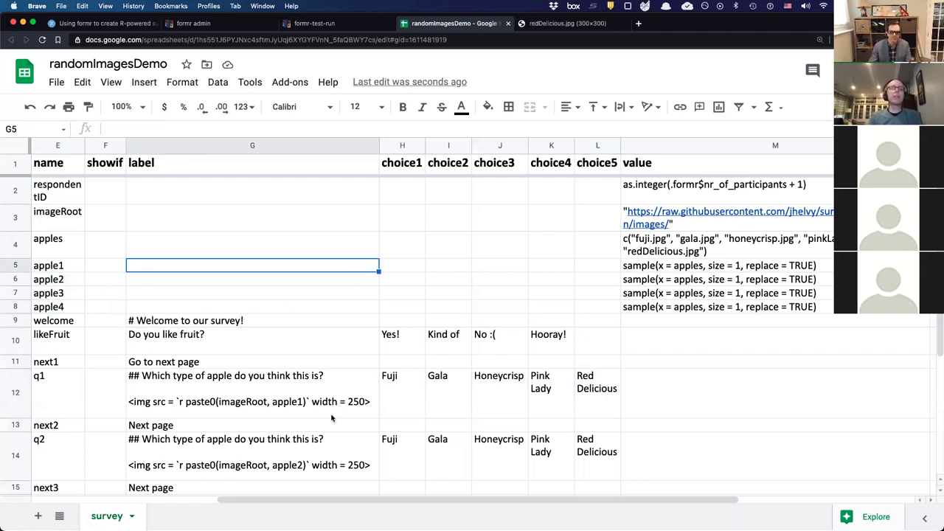
{"action": "double_click", "coordinate": [254, 403]}
{"action": "double_click", "coordinate": [290, 402]}
{"action": "key", "text": "super+c"}
{"action": "key", "text": "super+v"}
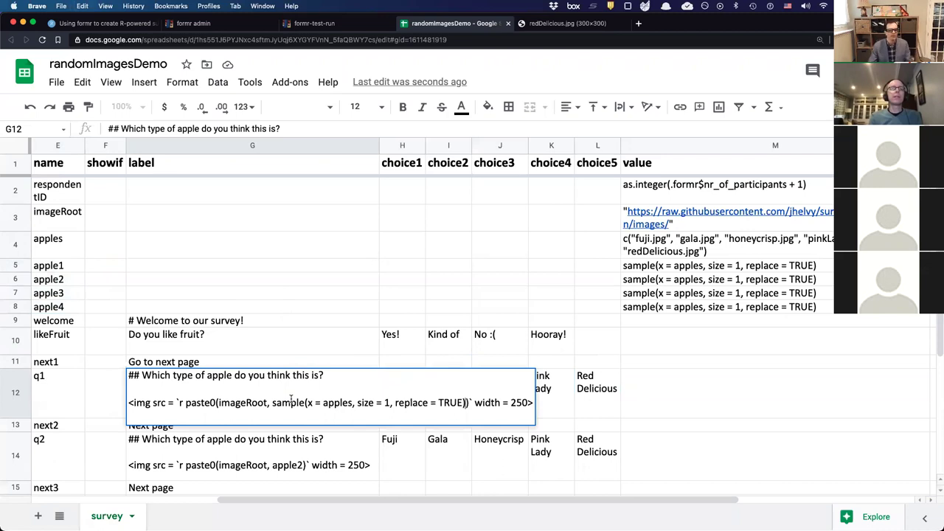
{"action": "left_click", "coordinate": [316, 321]}
{"action": "key", "text": "super+z"}
{"action": "left_click", "coordinate": [316, 321]}
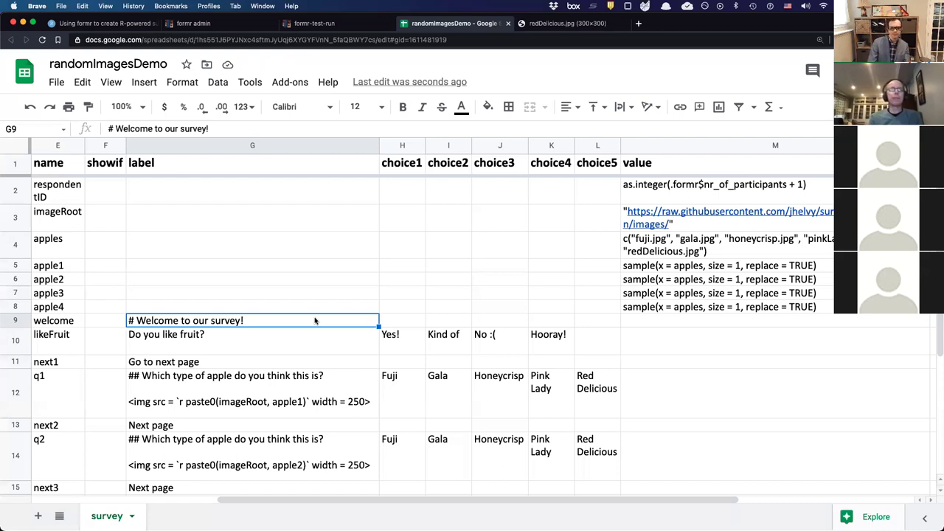
{"action": "scroll", "coordinate": [315, 321], "scroll_direction": "left", "scroll_amount": 2}
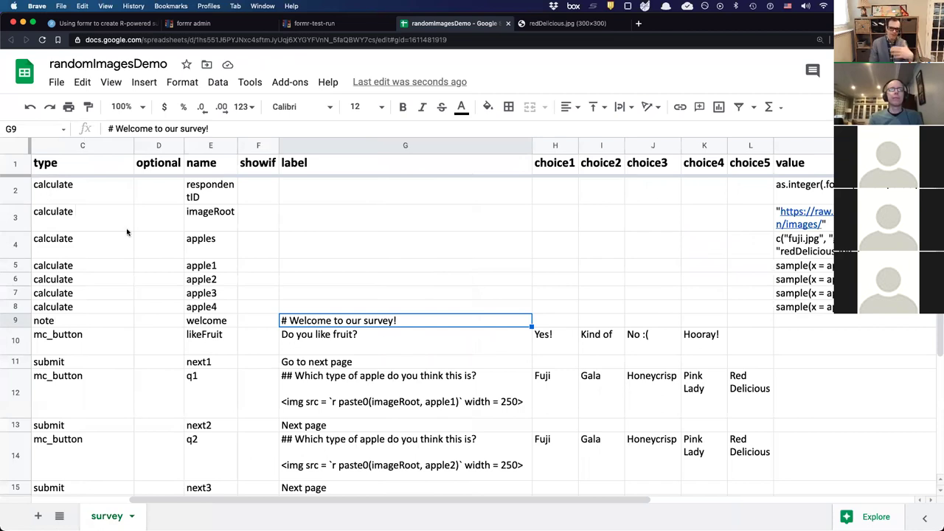
{"action": "left_click", "coordinate": [329, 241]}
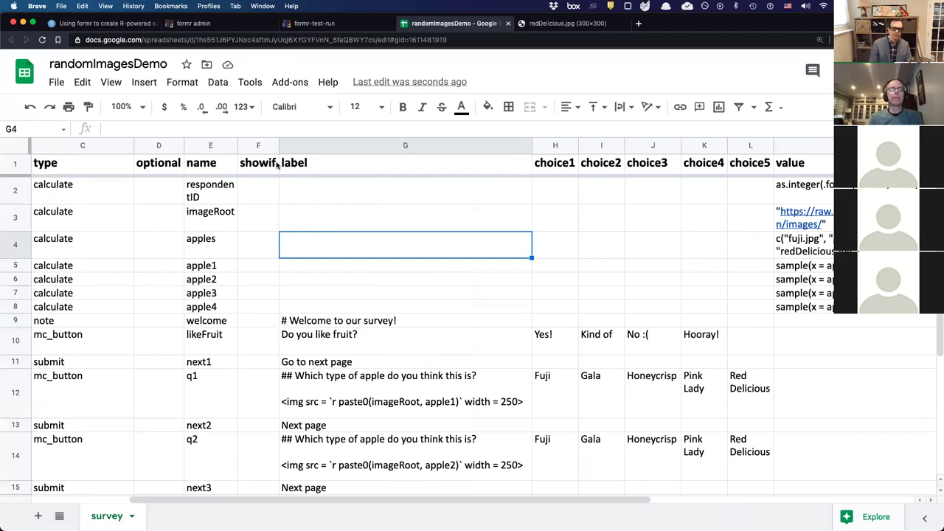
{"action": "left_click", "coordinate": [260, 145]}
{"action": "left_click", "coordinate": [268, 325]}
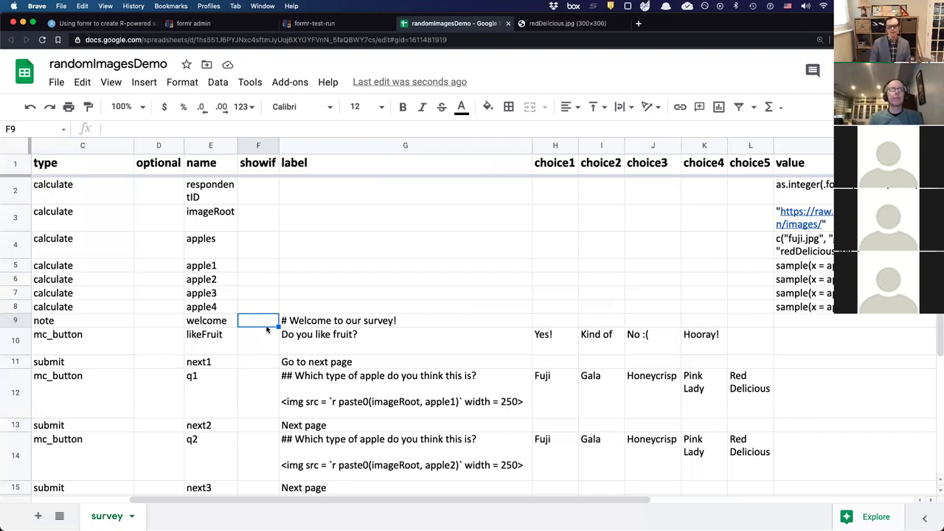
{"action": "left_click", "coordinate": [220, 244]}
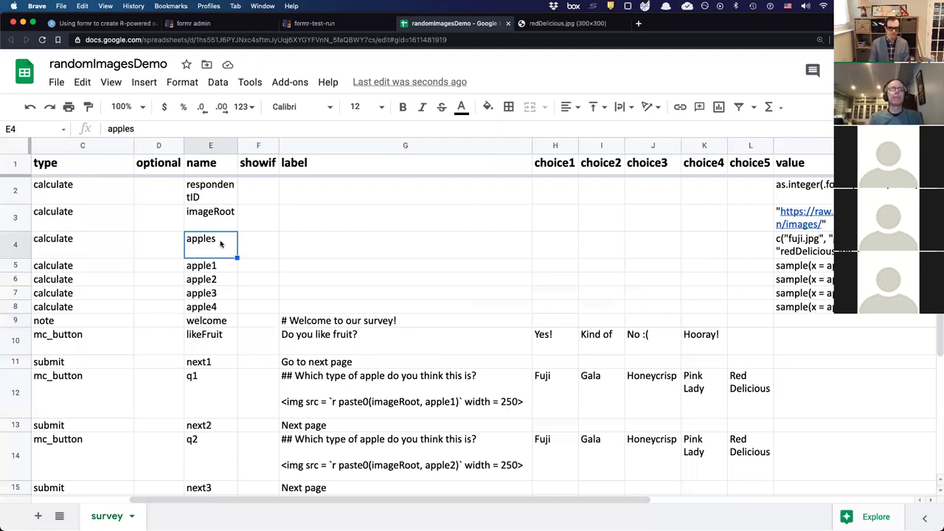
{"action": "left_click", "coordinate": [253, 313]}
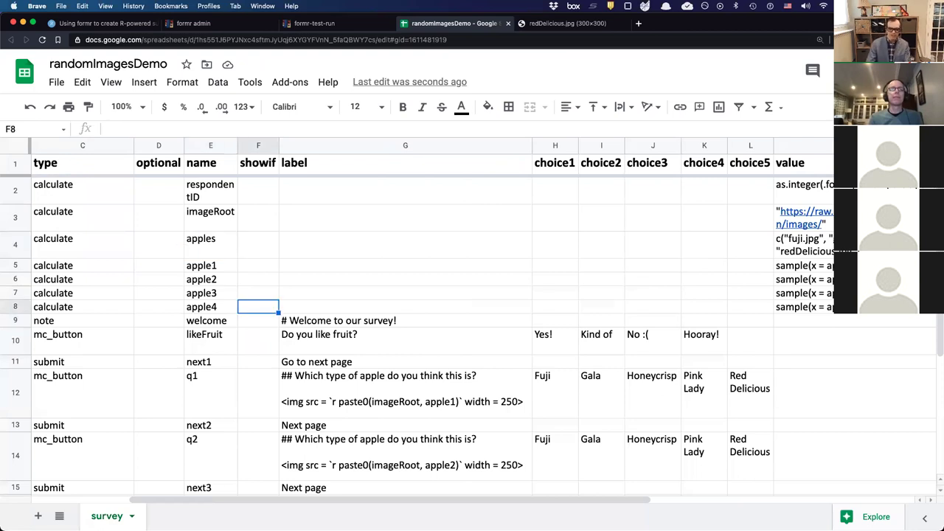
{"action": "key", "text": "Down"}
{"action": "type", "text": "if"}
{"action": "key", "text": "BackSpace"}
{"action": "key", "text": "BackSpace"}
{"action": "type", "text": "isStudent == FALSE"}
{"action": "key", "text": "Return"}
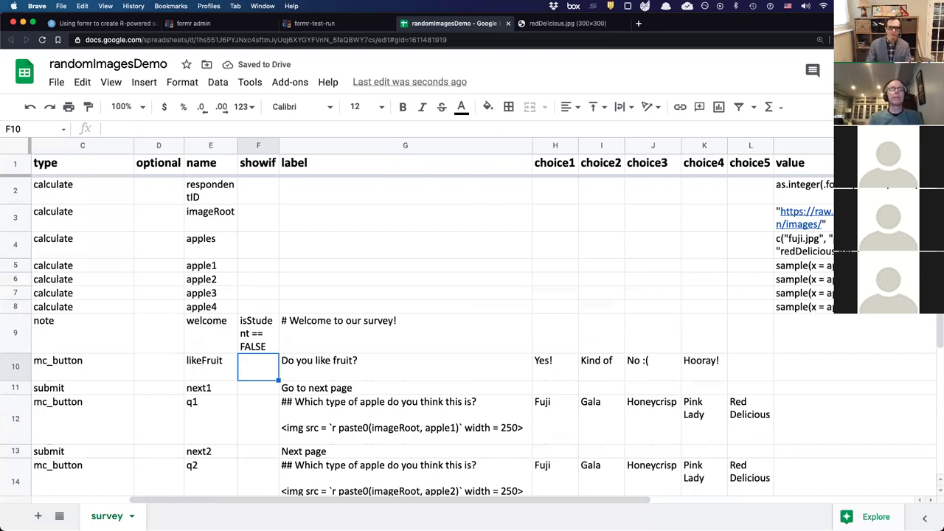
{"action": "key", "text": "super+z"}
{"action": "left_click", "coordinate": [319, 294]}
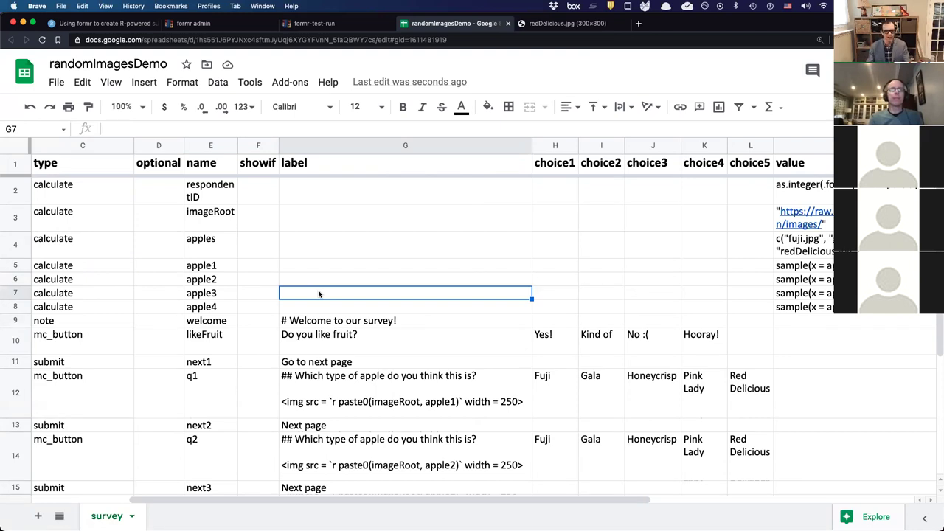
{"action": "scroll", "coordinate": [319, 294], "scroll_direction": "left", "scroll_amount": 3}
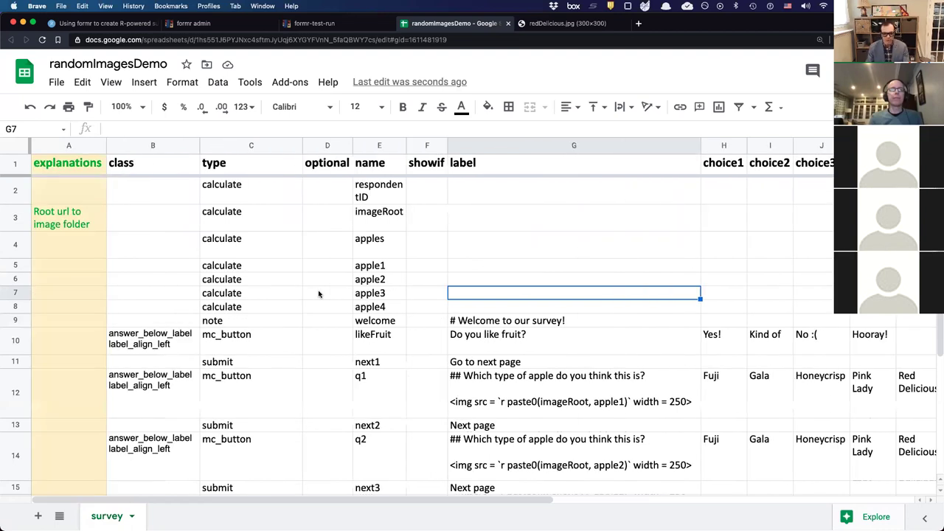
- Review the welcome note label and the apple1–apple4 image names in the sheet
{"action": "scroll", "coordinate": [319, 293], "scroll_direction": "right", "scroll_amount": 2}
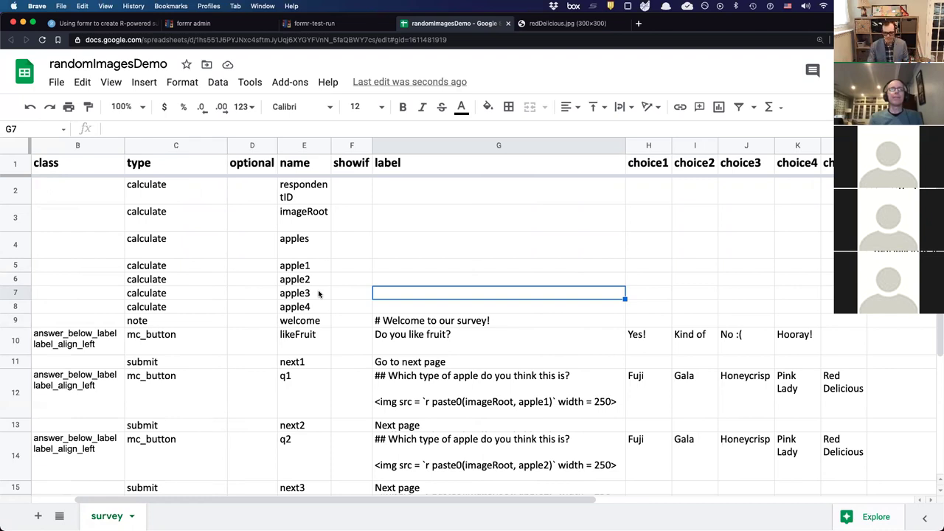
{"action": "left_click", "coordinate": [472, 324]}
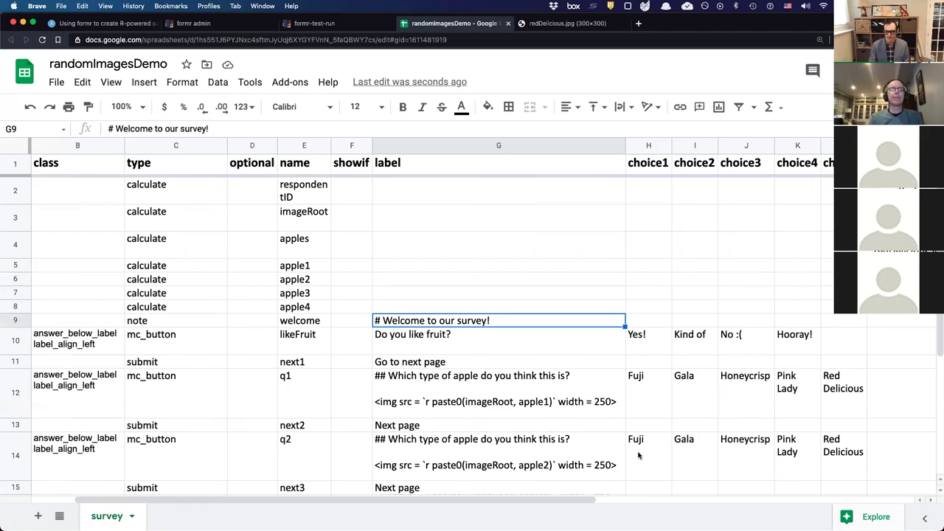
{"action": "left_click", "coordinate": [314, 267]}
{"action": "left_click_drag", "start_coordinate": [314, 267], "coordinate": [317, 316]}
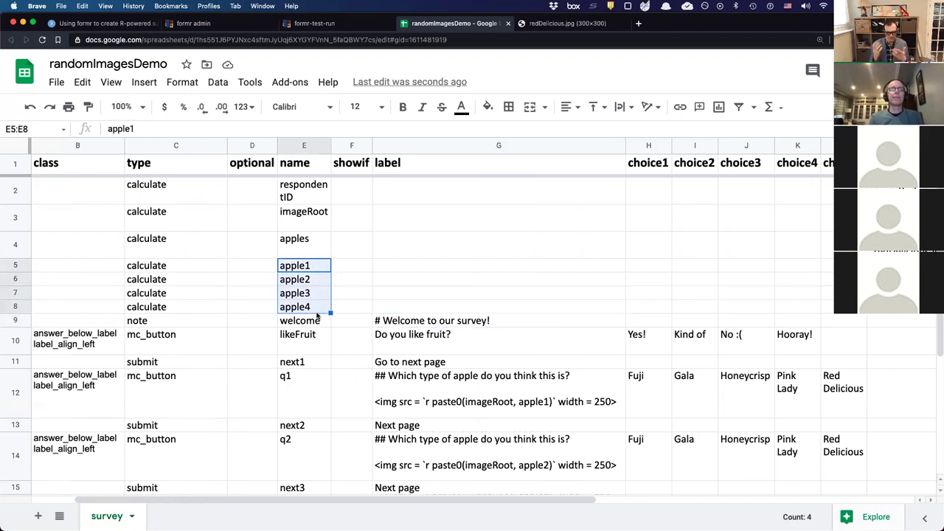
{"action": "left_click", "coordinate": [459, 306]}
- Highlight the five apple answer choices for questions q1 and q2
{"action": "left_click", "coordinate": [310, 389]}
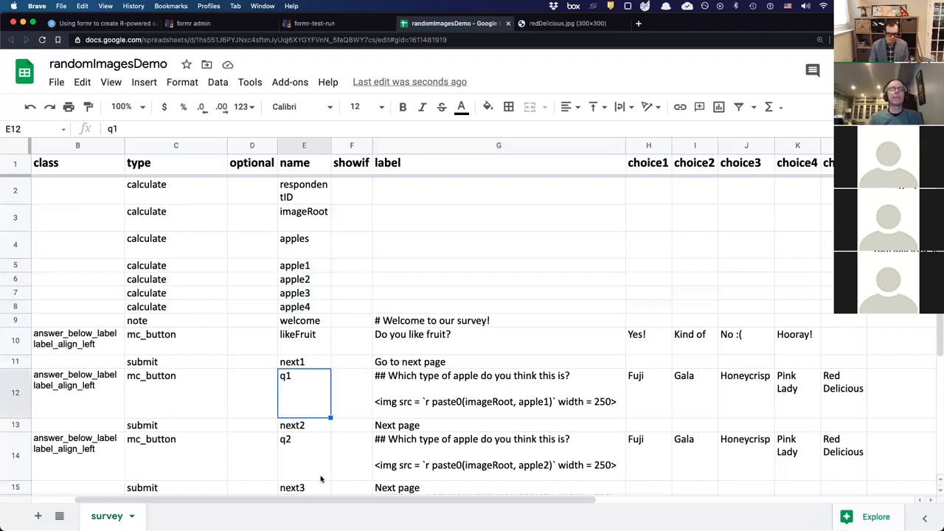
{"action": "left_click_drag", "start_coordinate": [657, 409], "coordinate": [896, 386]}
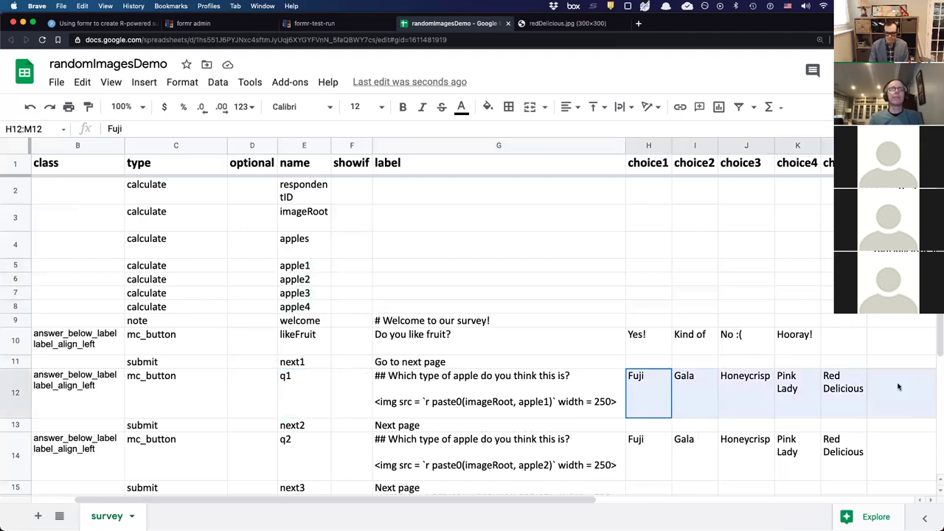
{"action": "left_click", "coordinate": [295, 472]}
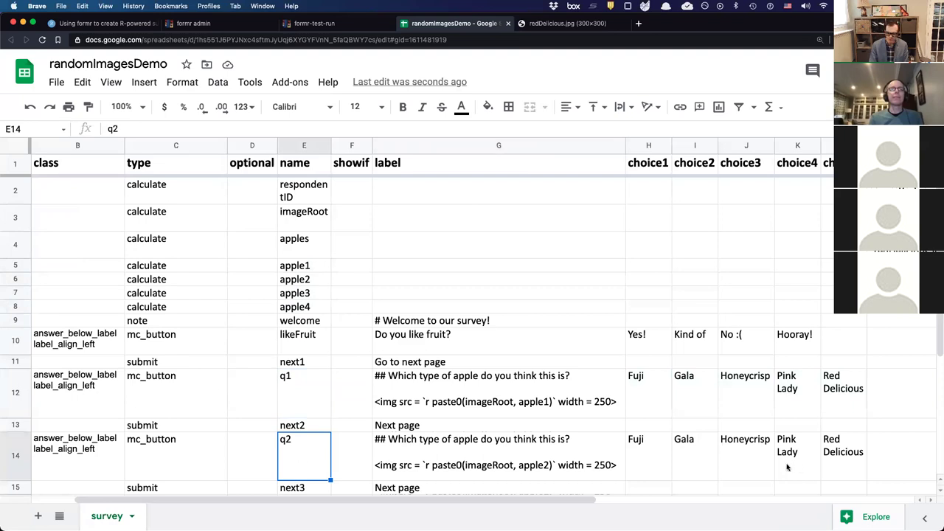
{"action": "left_click_drag", "start_coordinate": [650, 454], "coordinate": [880, 447]}
{"action": "left_click", "coordinate": [460, 211]}
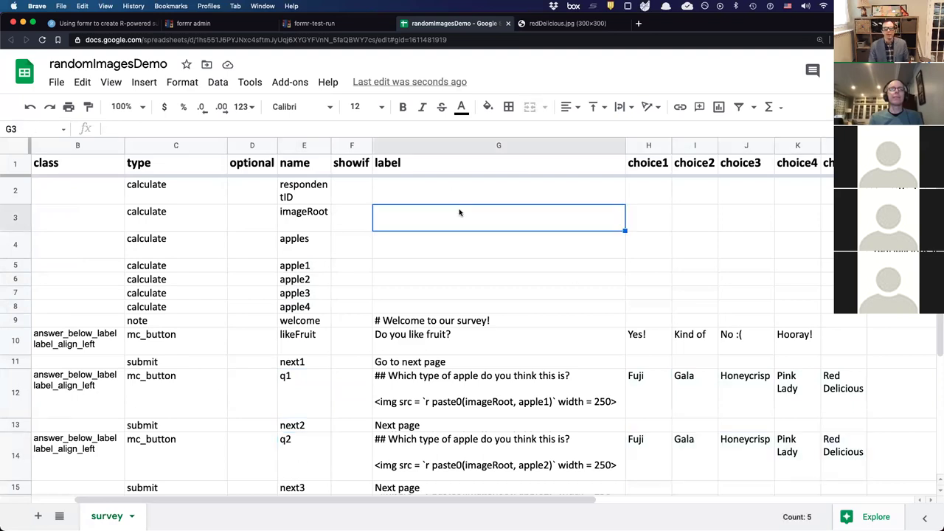
{"action": "left_click", "coordinate": [348, 306]}
- Look over the class column's styling classes, then return to the formr Survey Items page
{"action": "scroll", "coordinate": [361, 325], "scroll_direction": "down", "scroll_amount": 6}
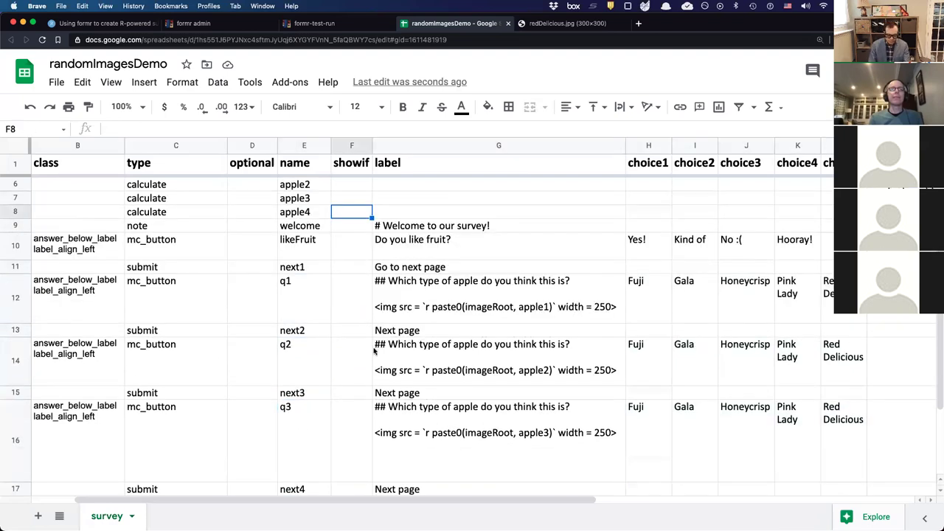
{"action": "scroll", "coordinate": [374, 352], "scroll_direction": "up", "scroll_amount": 7}
{"action": "left_click", "coordinate": [473, 273]}
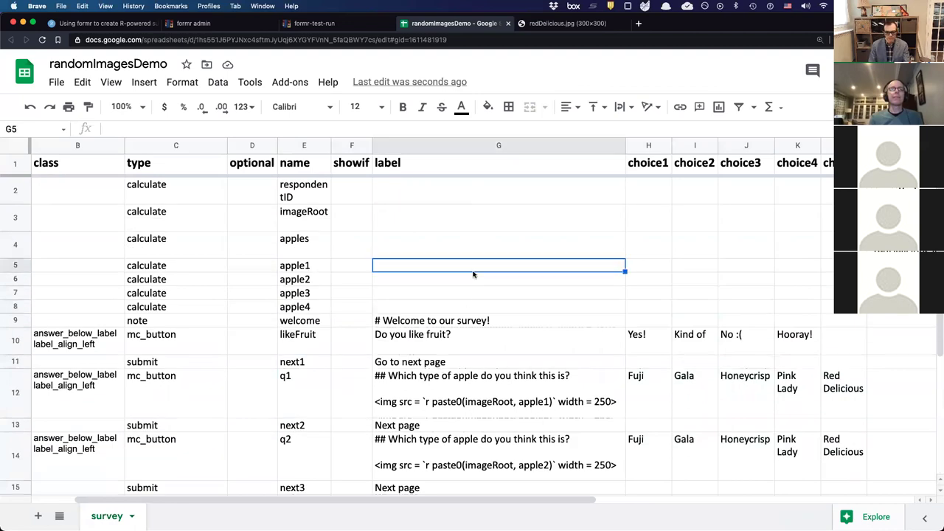
{"action": "left_click", "coordinate": [81, 145]}
{"action": "left_click", "coordinate": [139, 242]}
{"action": "left_click", "coordinate": [97, 172]}
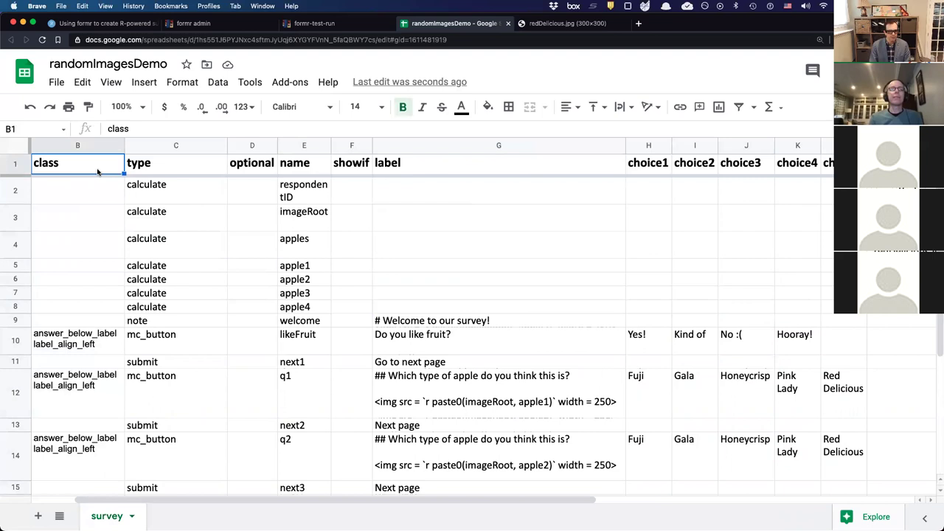
{"action": "left_click", "coordinate": [88, 347]}
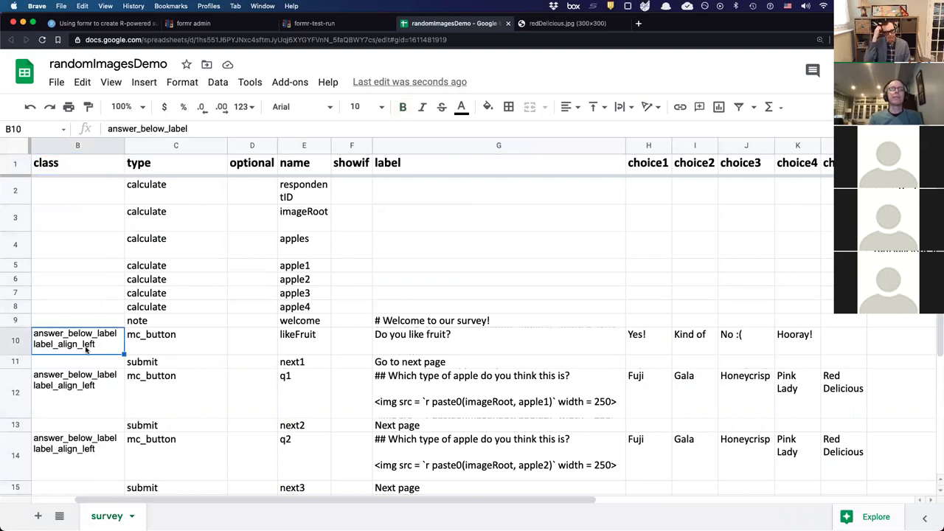
{"action": "left_click", "coordinate": [193, 22]}
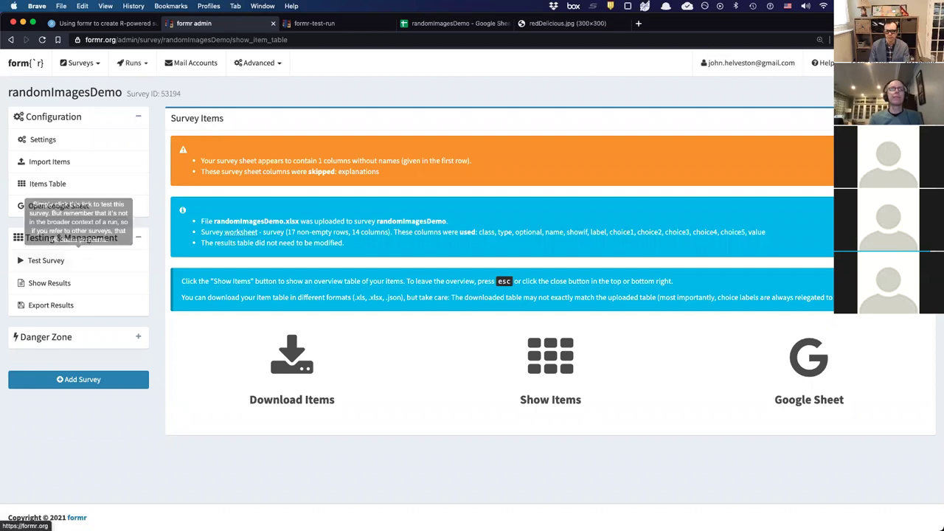
- Open the formr documentation from formr.org and browse the survey item types
{"action": "left_click", "coordinate": [46, 261]}
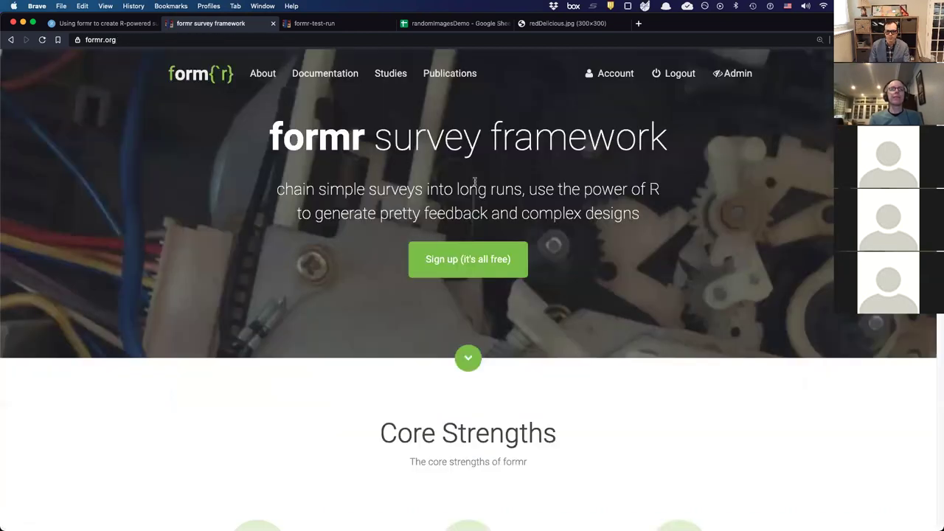
{"action": "left_click", "coordinate": [313, 73]}
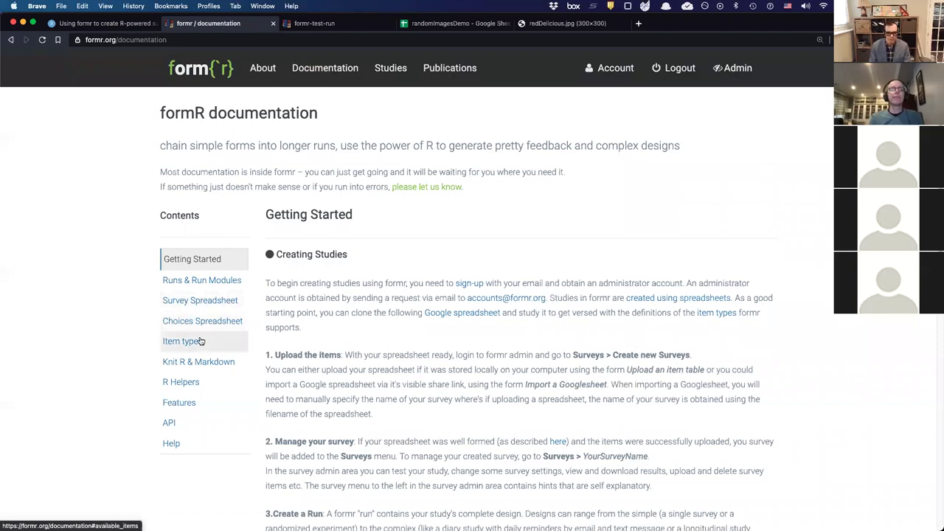
{"action": "left_click", "coordinate": [200, 340]}
{"action": "scroll", "coordinate": [251, 300], "scroll_direction": "down", "scroll_amount": 10}
{"action": "scroll", "coordinate": [250, 301], "scroll_direction": "down", "scroll_amount": 9}
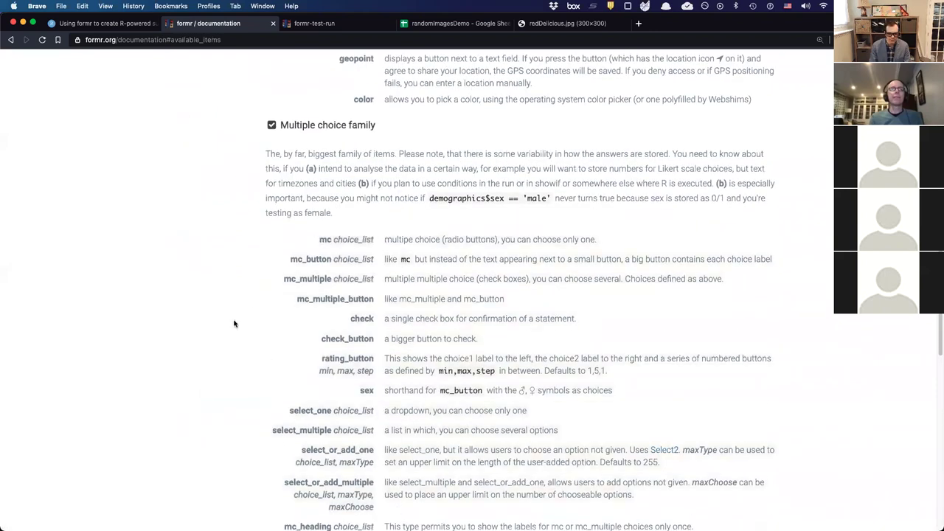
{"action": "scroll", "coordinate": [234, 322], "scroll_direction": "down", "scroll_amount": 2}
{"action": "scroll", "coordinate": [234, 324], "scroll_direction": "down", "scroll_amount": 5}
{"action": "scroll", "coordinate": [235, 324], "scroll_direction": "up", "scroll_amount": 10}
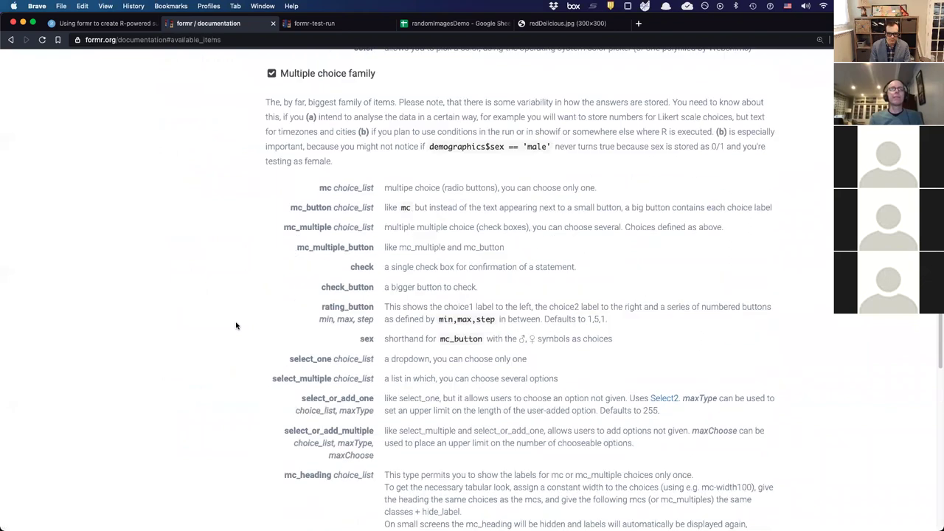
{"action": "scroll", "coordinate": [236, 325], "scroll_direction": "up", "scroll_amount": 5}
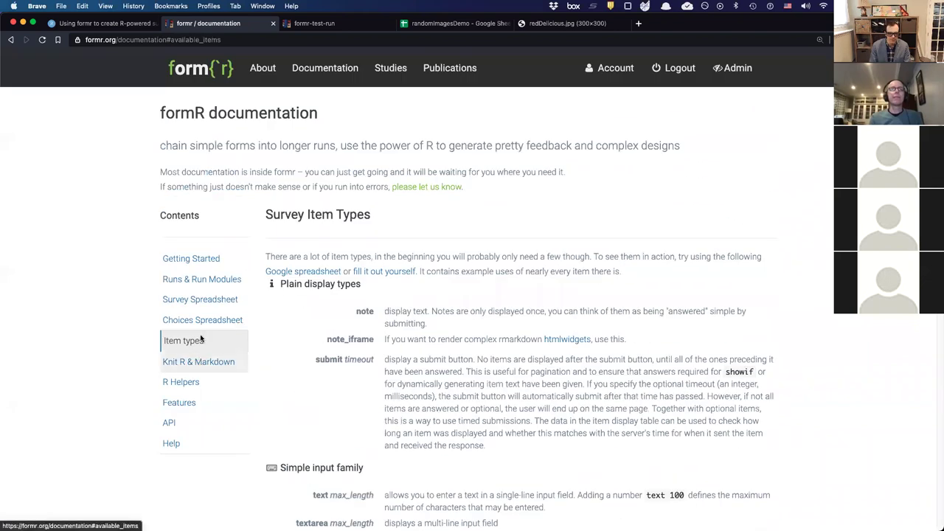
- Go to the Survey Spreadsheet documentation section and read through its styling classes
{"action": "left_click", "coordinate": [202, 321]}
{"action": "left_click", "coordinate": [204, 280]}
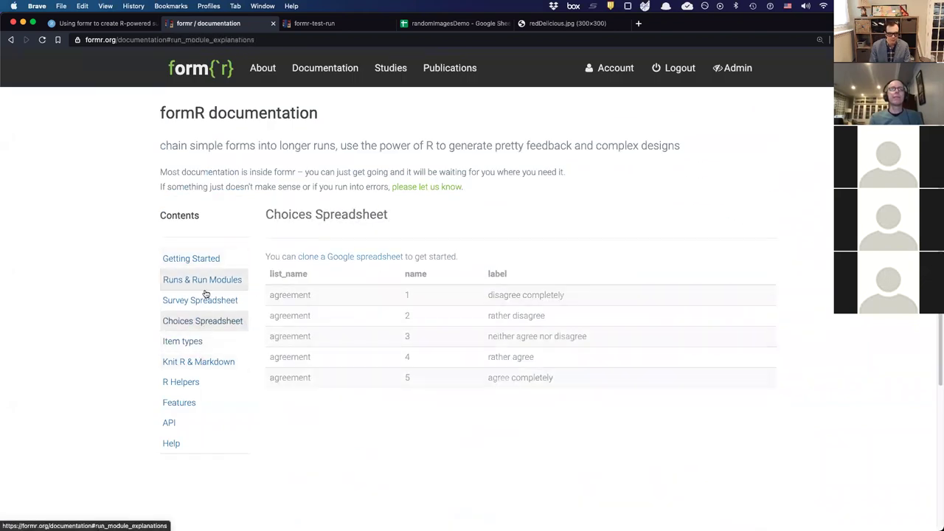
{"action": "left_click", "coordinate": [206, 299]}
{"action": "scroll", "coordinate": [295, 281], "scroll_direction": "down", "scroll_amount": 15}
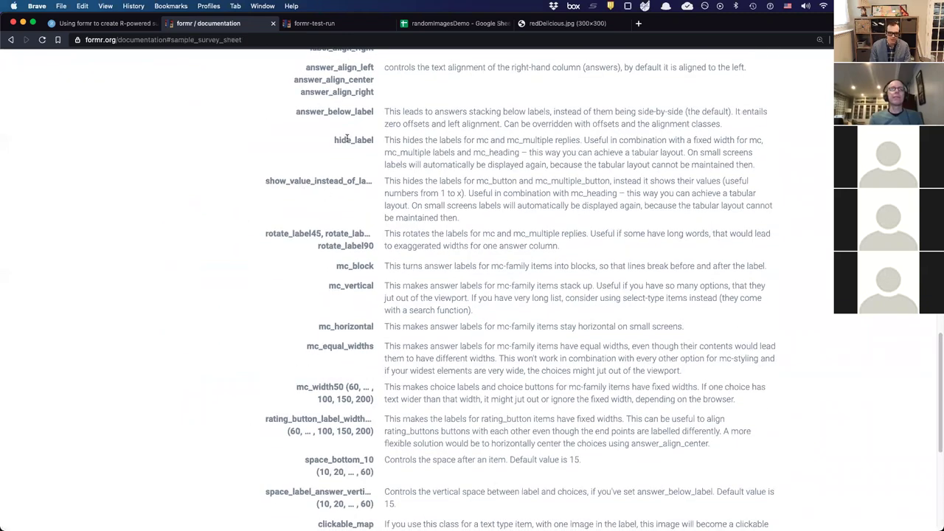
{"action": "scroll", "coordinate": [309, 271], "scroll_direction": "down", "scroll_amount": 1}
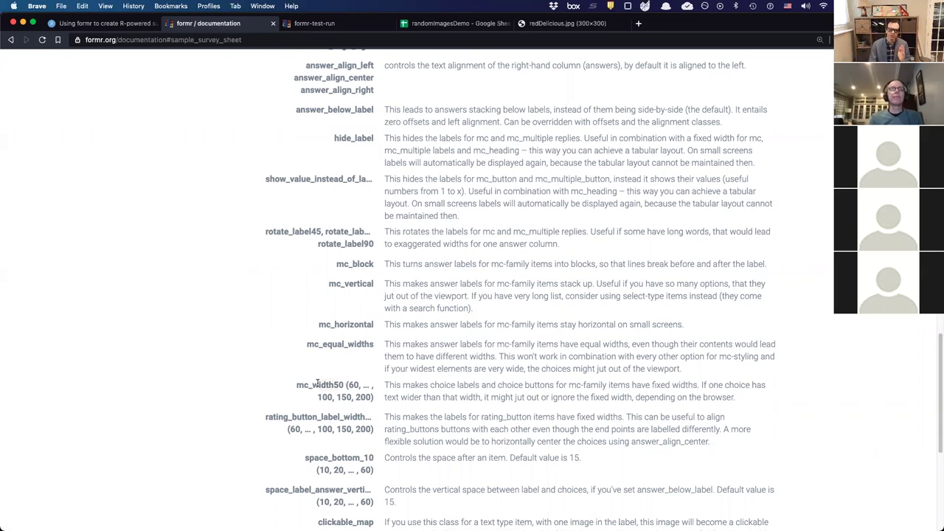
{"action": "scroll", "coordinate": [325, 354], "scroll_direction": "up", "scroll_amount": 15}
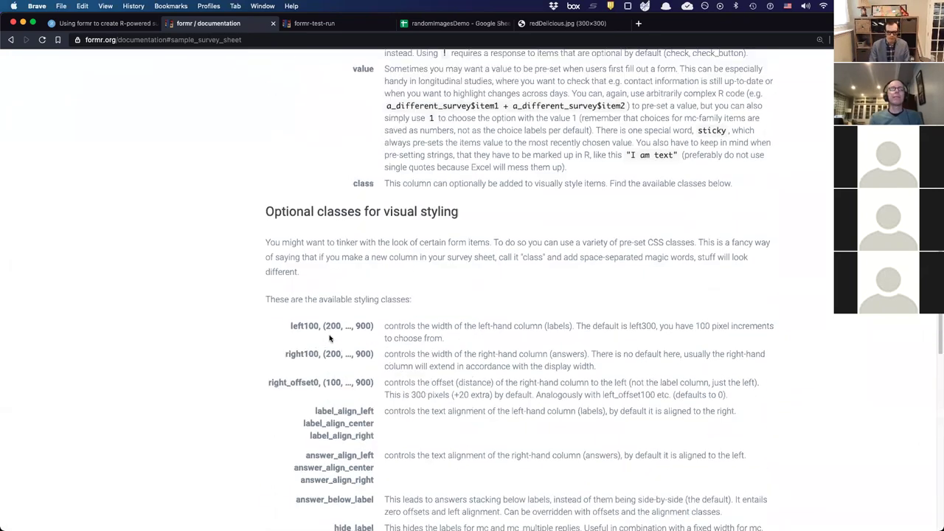
{"action": "scroll", "coordinate": [330, 339], "scroll_direction": "up", "scroll_amount": 5}
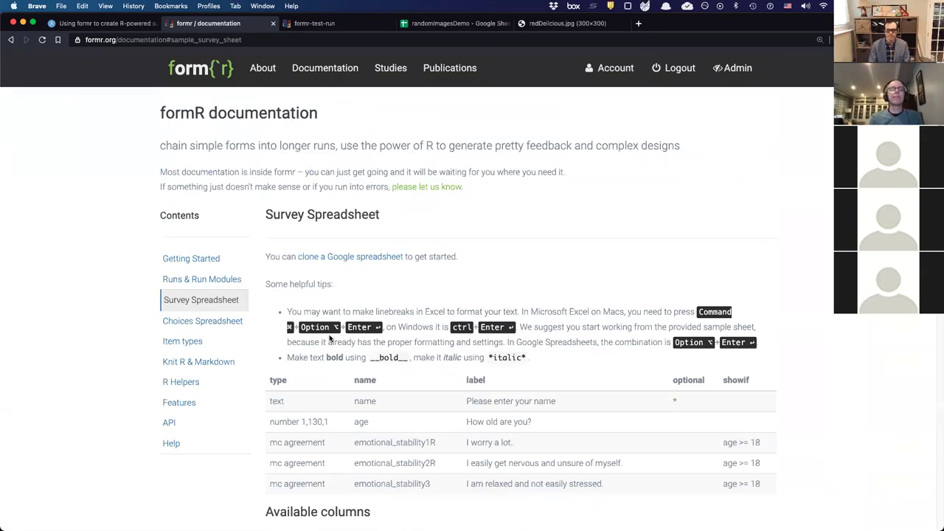
{"action": "left_click", "coordinate": [442, 23]}
- Close the redDelicious.jpg tab, finish the apple survey test run, and close its tab
{"action": "left_click", "coordinate": [564, 23]}
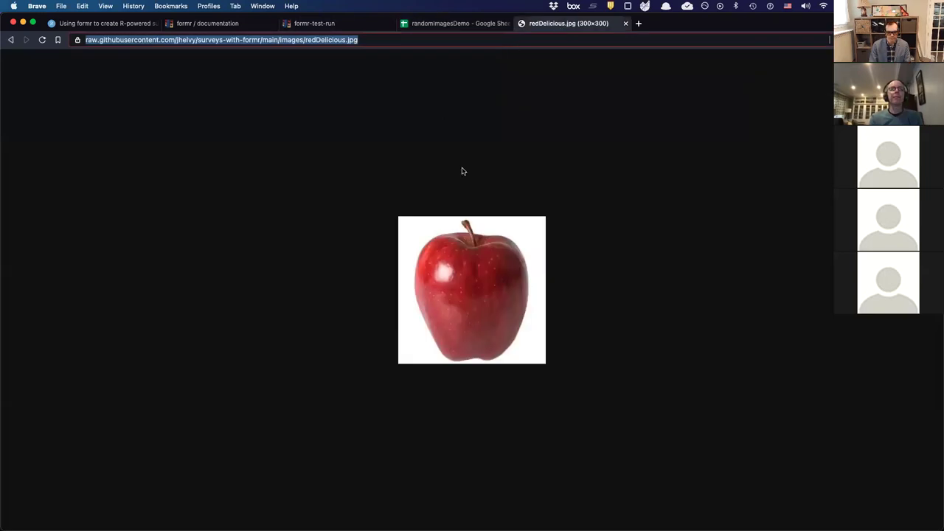
{"action": "key", "text": "super+w"}
{"action": "left_click", "coordinate": [315, 23]}
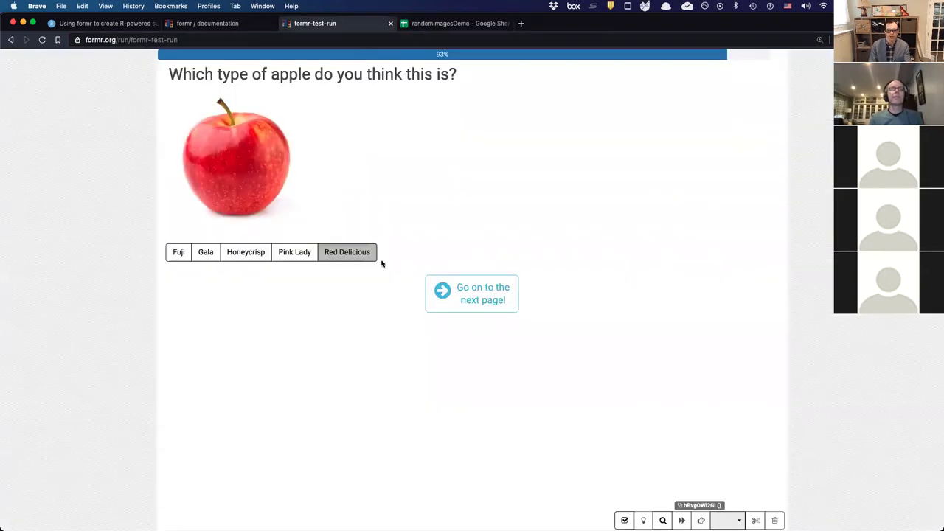
{"action": "left_click", "coordinate": [461, 304]}
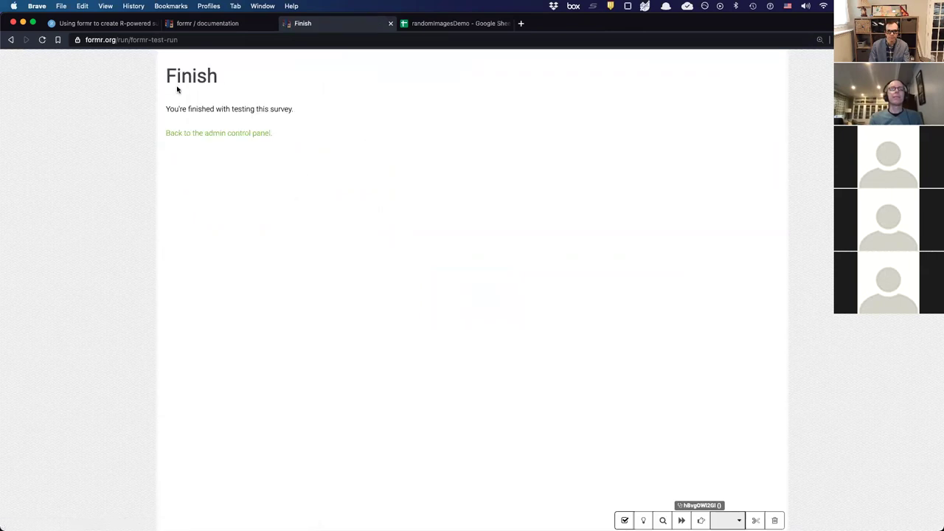
{"action": "key", "text": "super+w"}
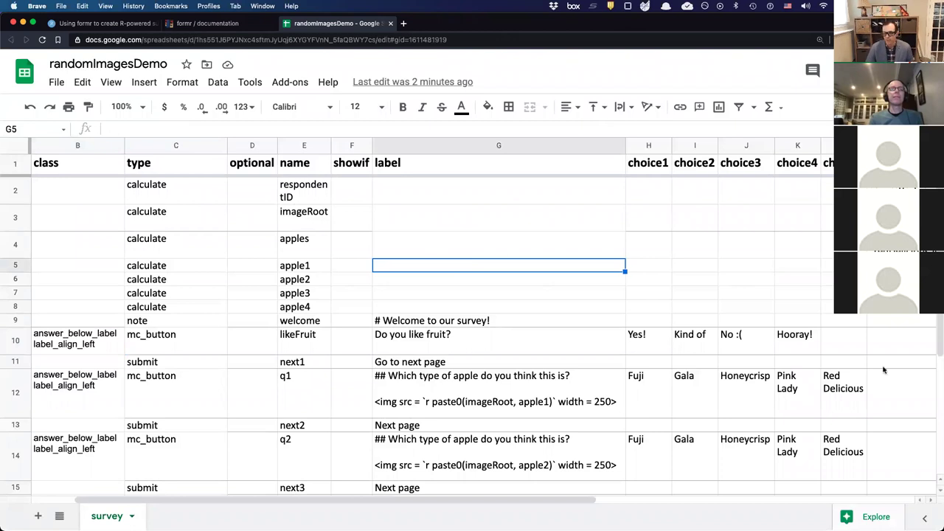
- Review the apple image file list, welcome note and likeFruit choices, then open the formr admin dashboard
{"action": "left_click_drag", "start_coordinate": [910, 245], "coordinate": [910, 315]}
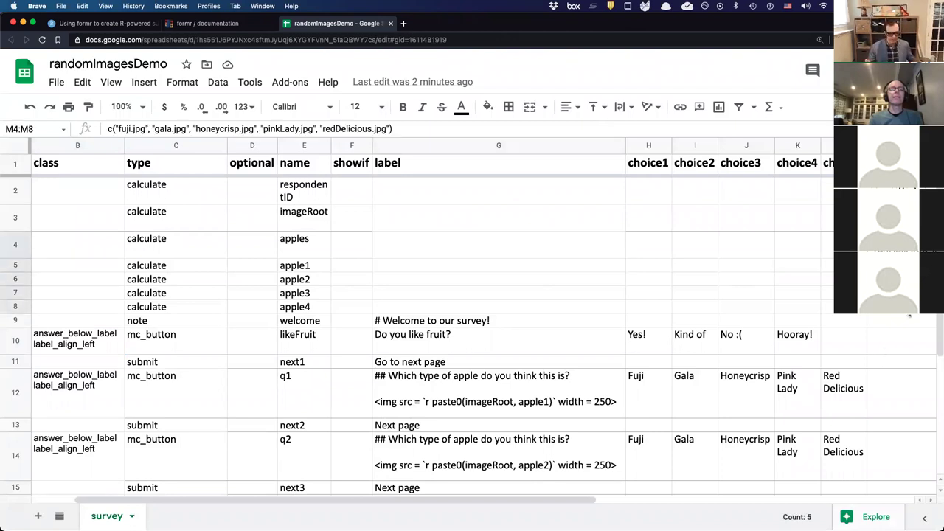
{"action": "left_click", "coordinate": [505, 324]}
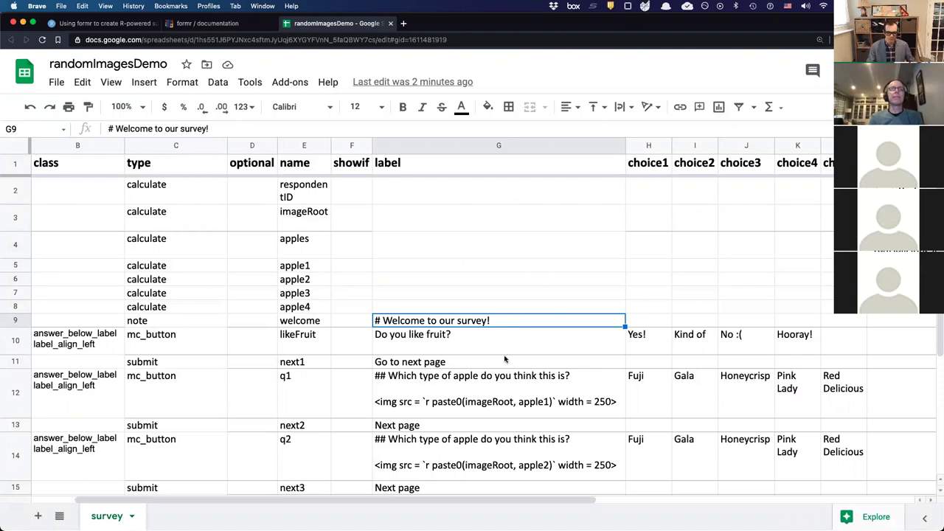
{"action": "left_click", "coordinate": [500, 348]}
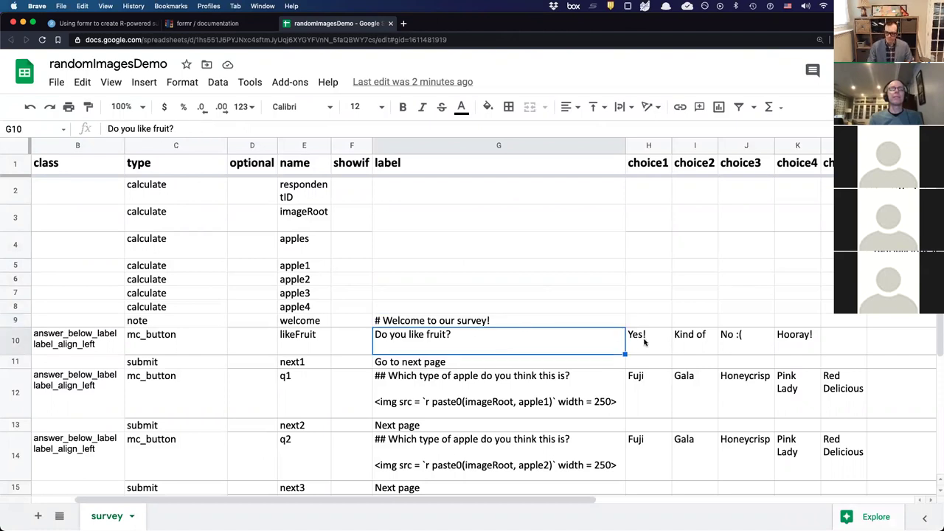
{"action": "left_click_drag", "start_coordinate": [644, 341], "coordinate": [797, 340]}
{"action": "left_click", "coordinate": [668, 295]}
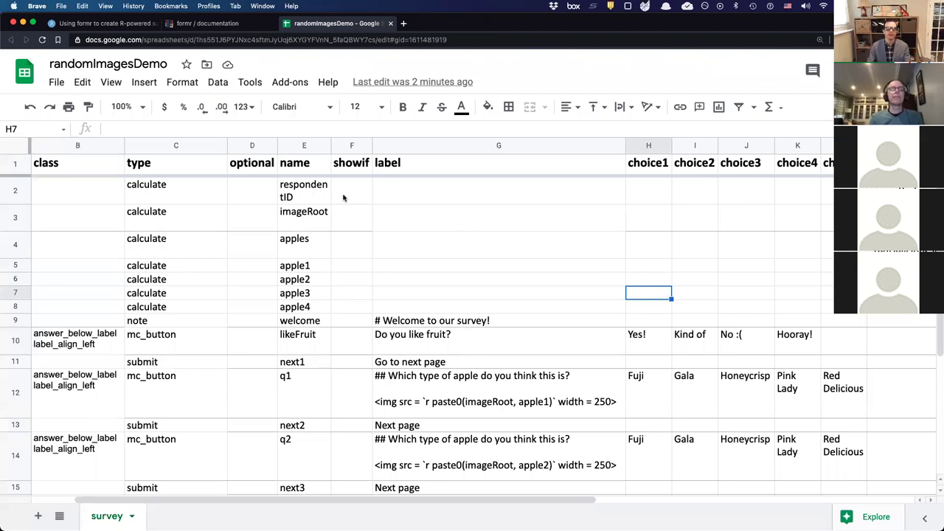
{"action": "left_click", "coordinate": [246, 25]}
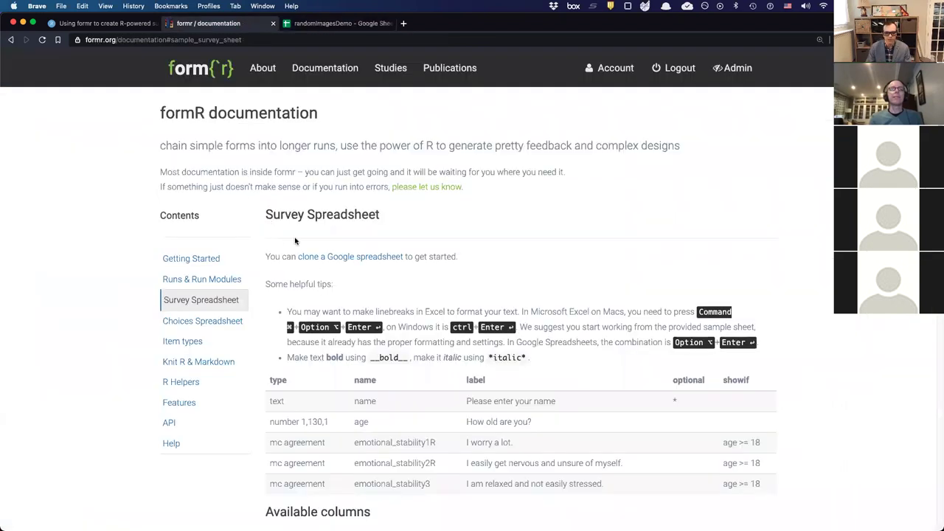
{"action": "left_click", "coordinate": [730, 68]}
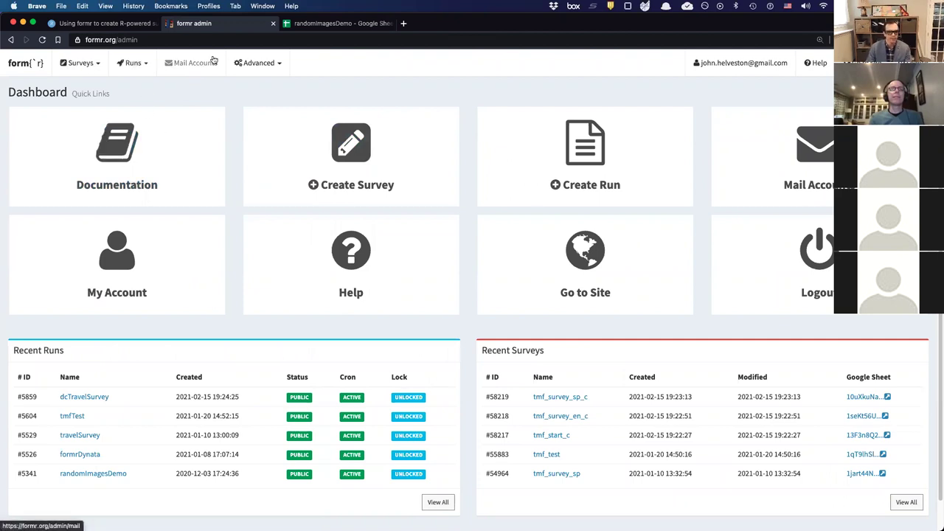
- Point out the apple1, apple2 and apple3 calculation rows in the randomImagesDemo sheet
{"action": "left_click", "coordinate": [325, 24]}
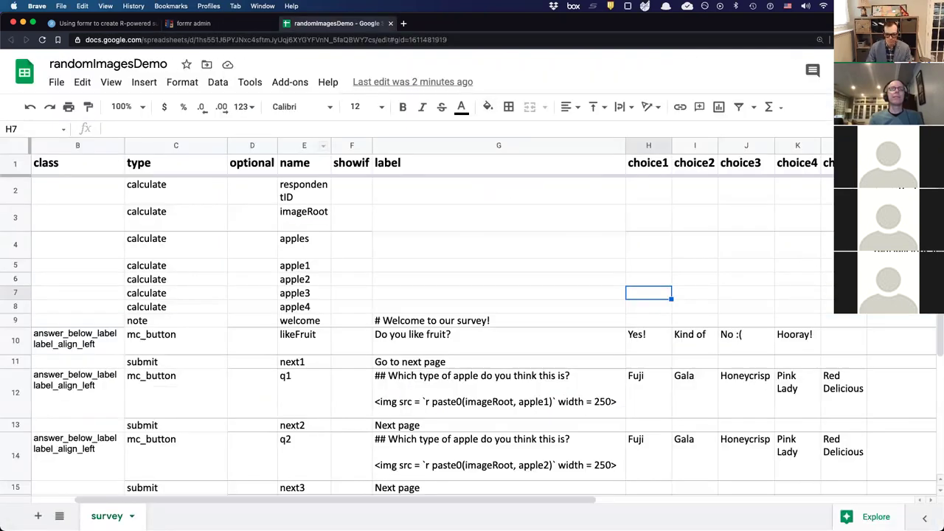
{"action": "left_click", "coordinate": [476, 293]}
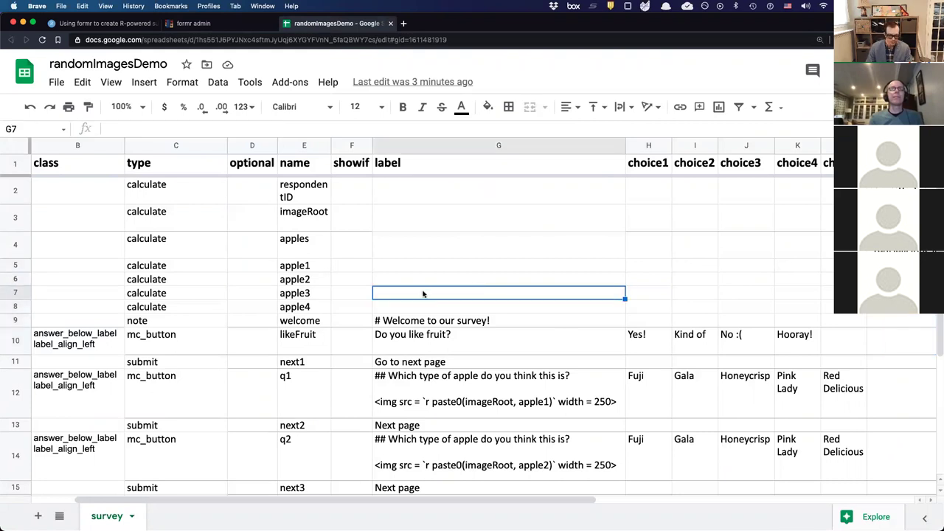
{"action": "left_click", "coordinate": [400, 280]}
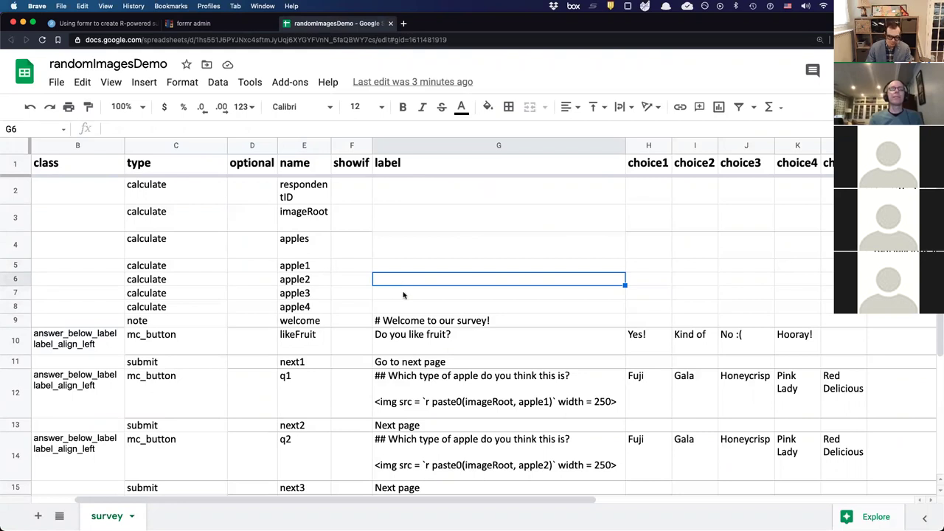
{"action": "left_click", "coordinate": [403, 295]}
{"action": "left_click", "coordinate": [411, 267]}
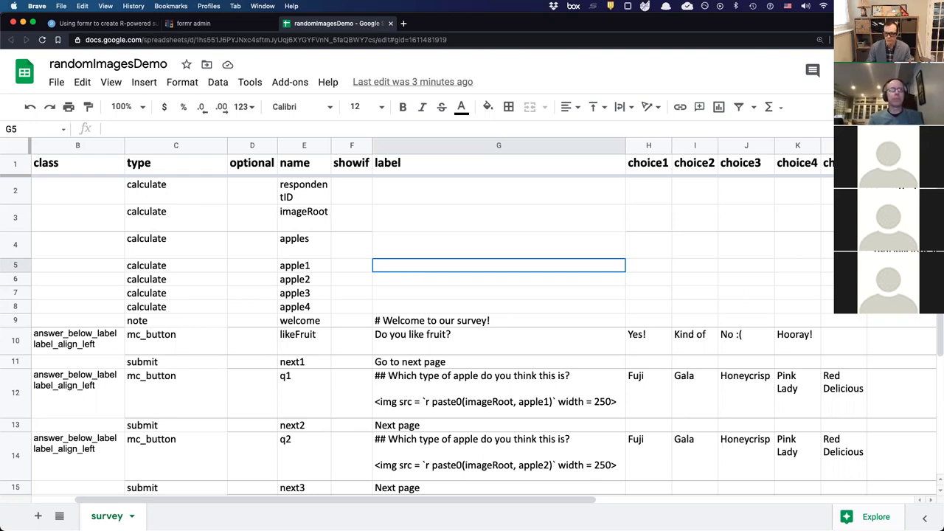
- Return to the formr admin dashboard and open the Surveys list
{"action": "left_click", "coordinate": [203, 28]}
{"action": "left_click", "coordinate": [311, 24]}
{"action": "left_click", "coordinate": [234, 24]}
{"action": "left_click", "coordinate": [79, 63]}
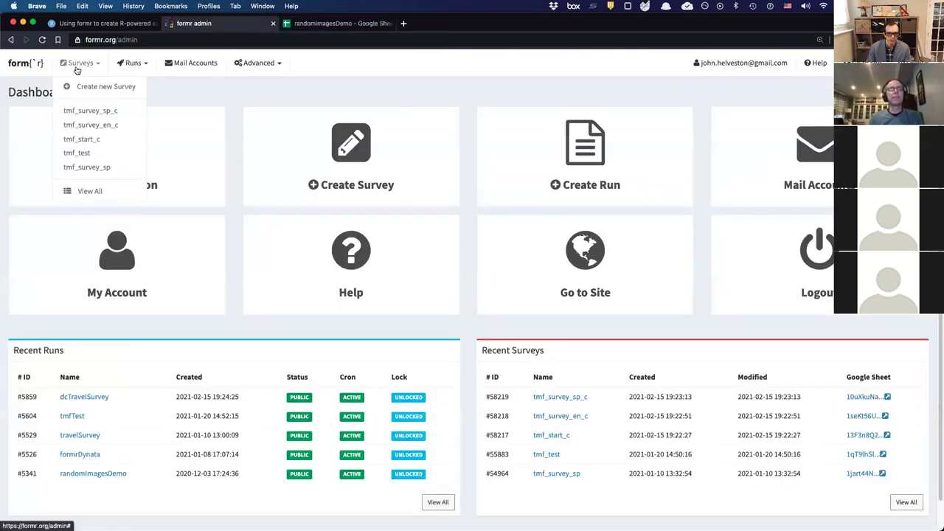
- Go back to the randomImagesDemo survey admin page and choose Show Results
{"action": "left_click", "coordinate": [296, 124]}
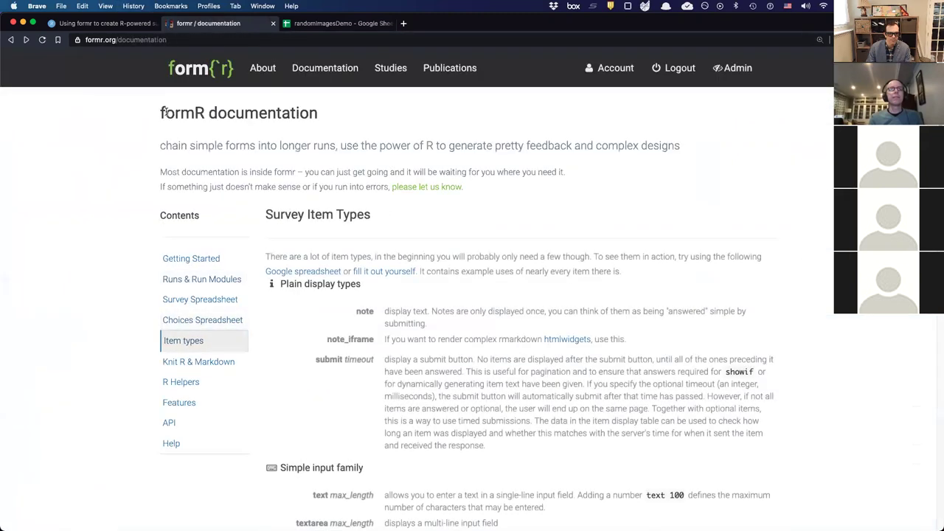
{"action": "key", "text": "super+bracketleft"}
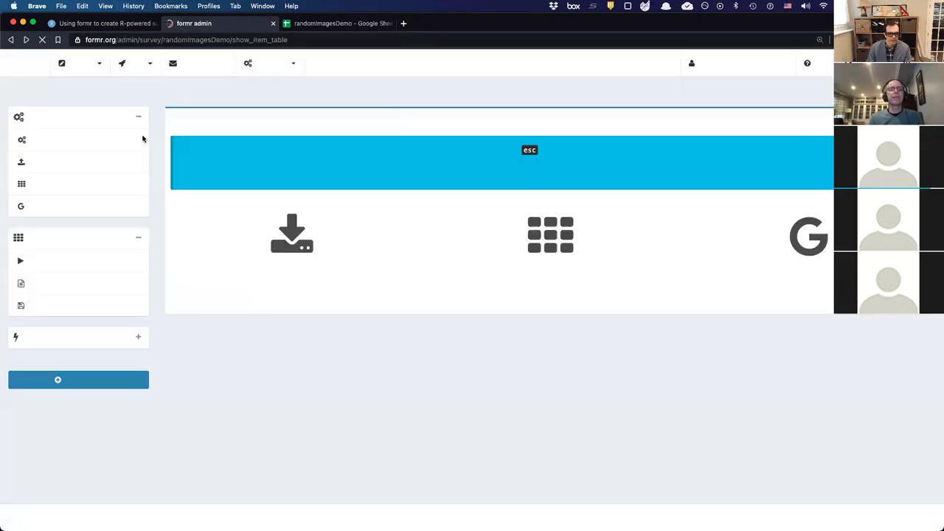
{"action": "double_click", "coordinate": [47, 92]}
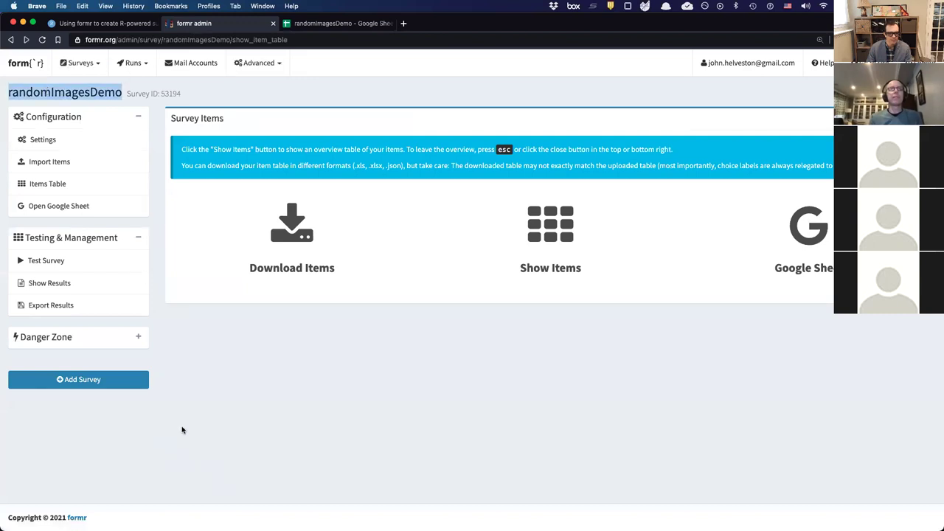
{"action": "left_click", "coordinate": [341, 22]}
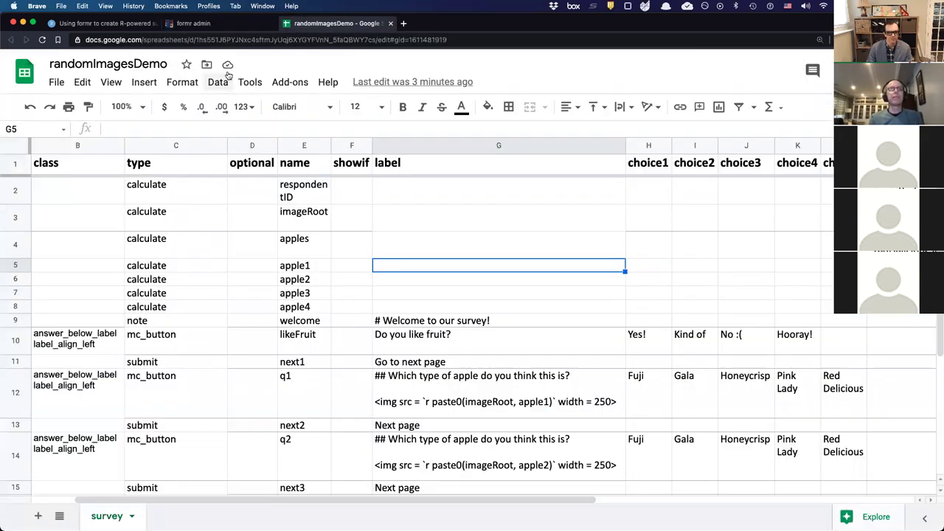
{"action": "left_click", "coordinate": [202, 22]}
{"action": "left_click", "coordinate": [65, 285]}
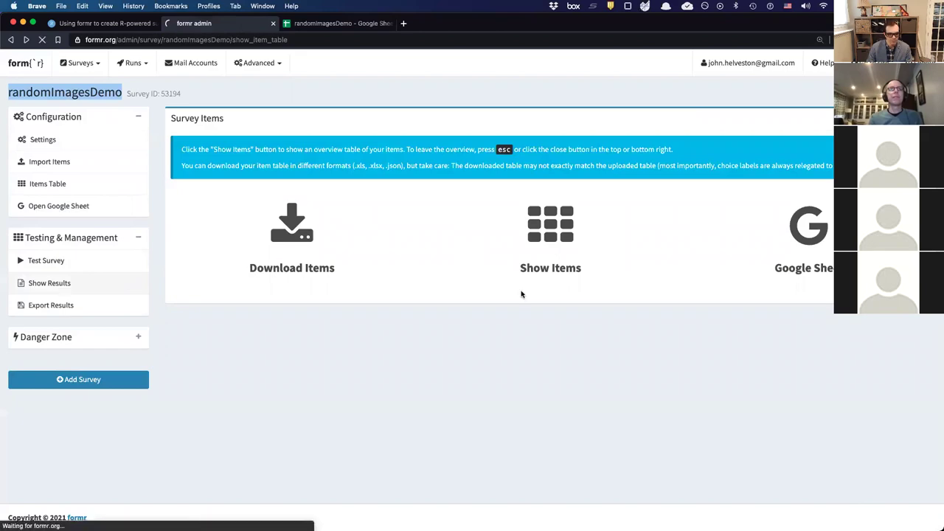
{"action": "scroll", "coordinate": [521, 295], "scroll_direction": "down", "scroll_amount": 20}
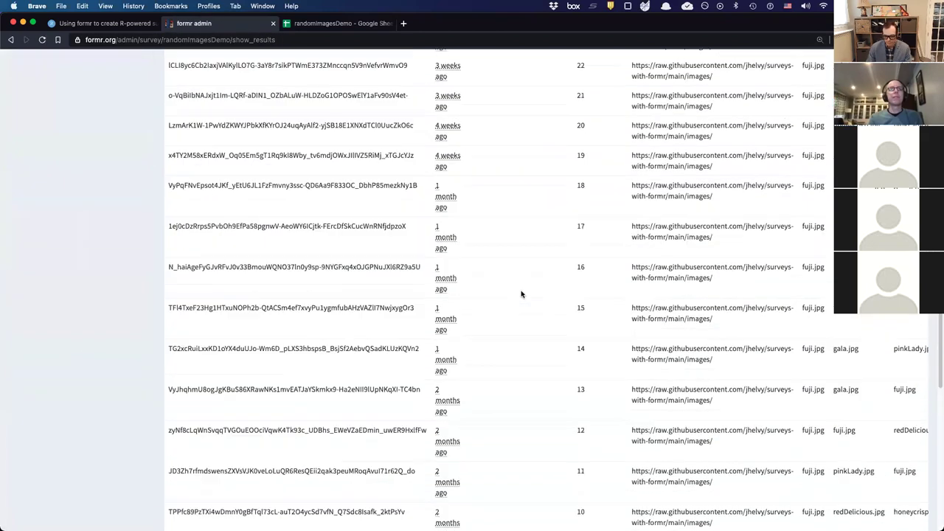
{"action": "scroll", "coordinate": [526, 313], "scroll_direction": "up", "scroll_amount": 20}
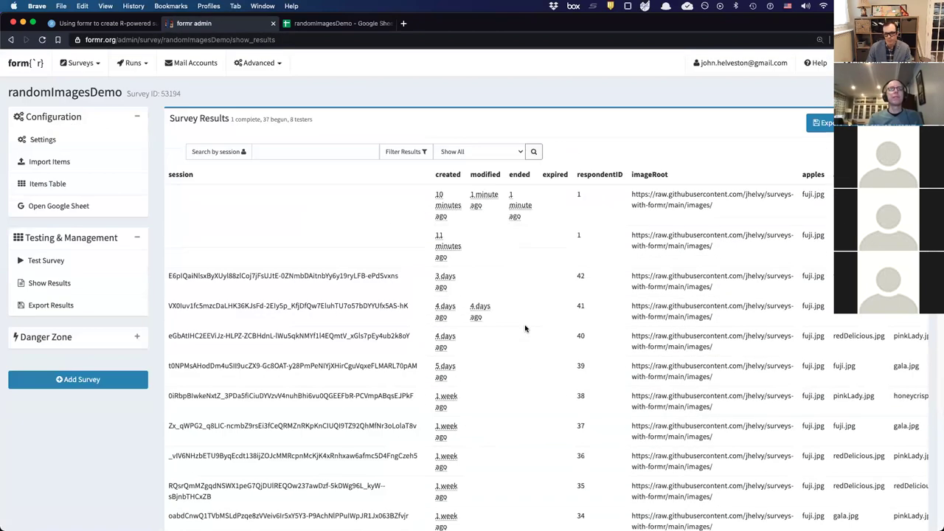
{"action": "scroll", "coordinate": [526, 328], "scroll_direction": "right", "scroll_amount": 5}
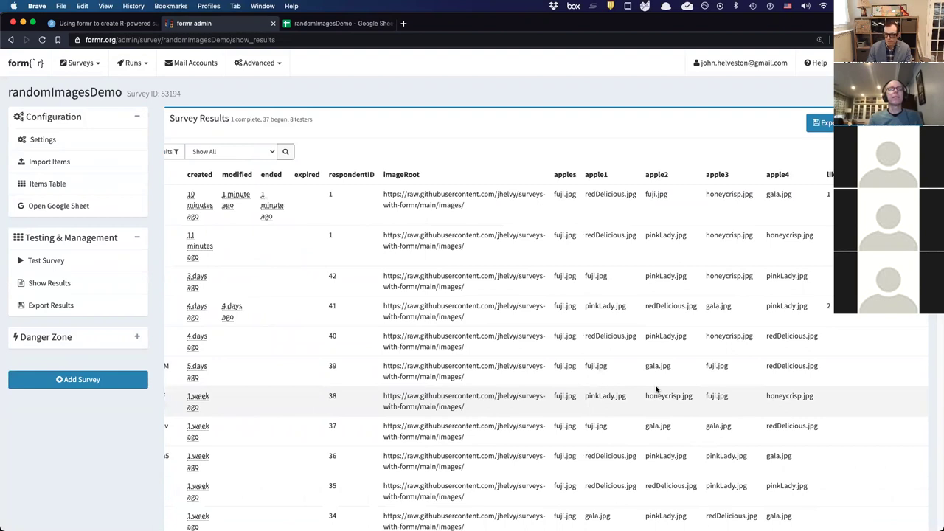
{"action": "scroll", "coordinate": [656, 389], "scroll_direction": "down", "scroll_amount": 1}
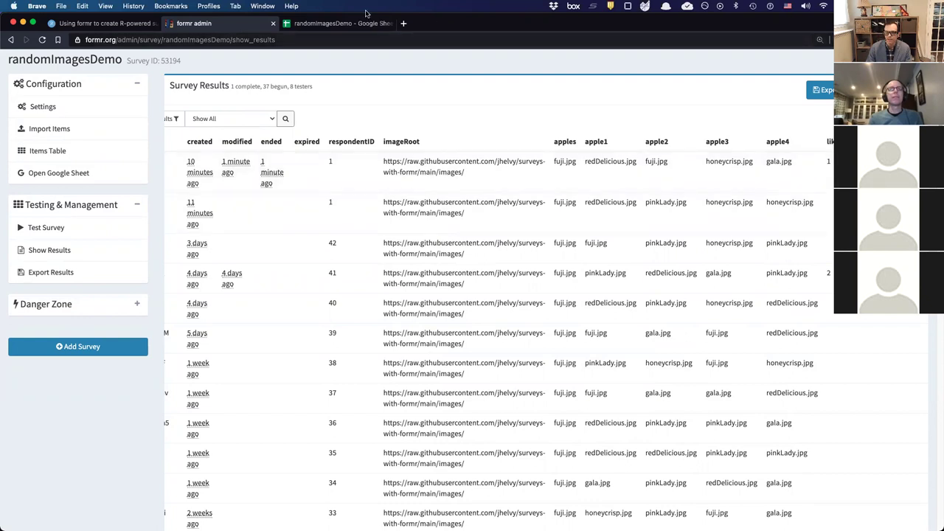
{"action": "left_click", "coordinate": [343, 24]}
{"action": "left_click_drag", "start_coordinate": [654, 146], "coordinate": [830, 145]}
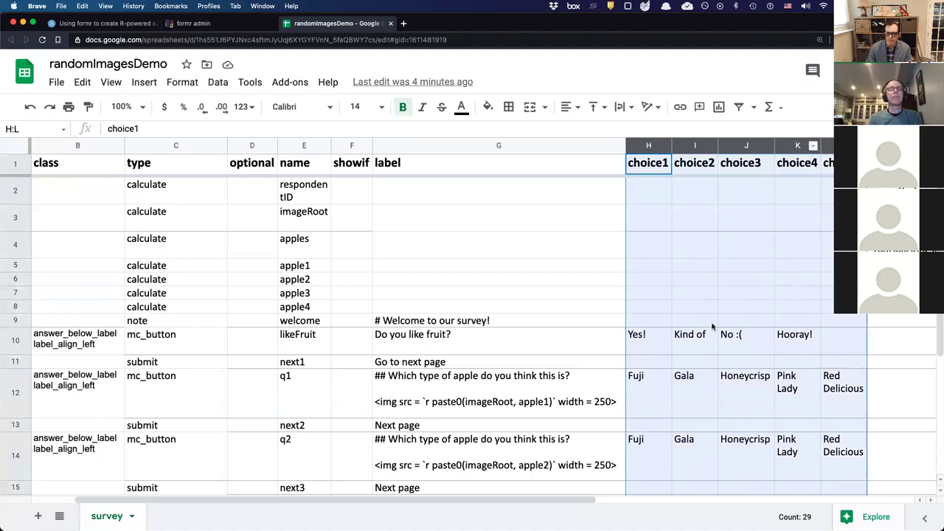
{"action": "left_click", "coordinate": [708, 280]}
{"action": "left_click", "coordinate": [194, 22]}
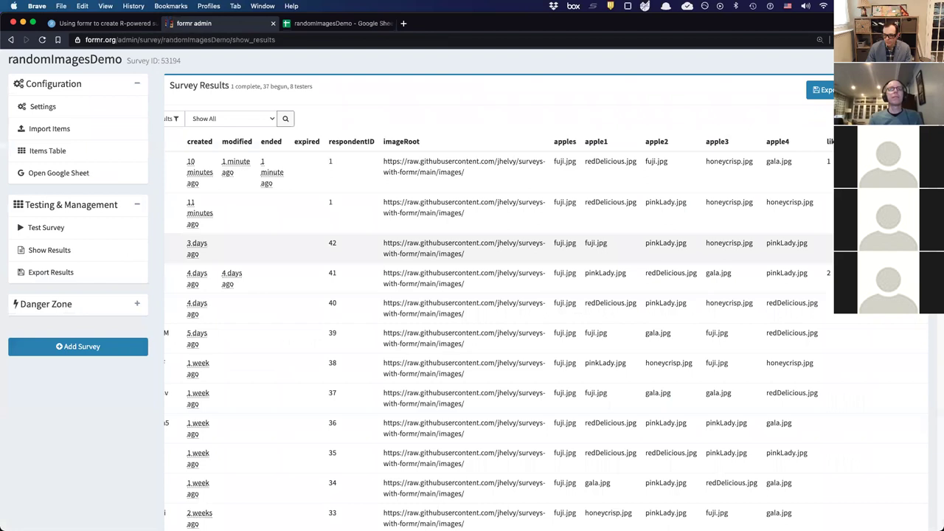
{"action": "scroll", "coordinate": [876, 331], "scroll_direction": "down", "scroll_amount": 15}
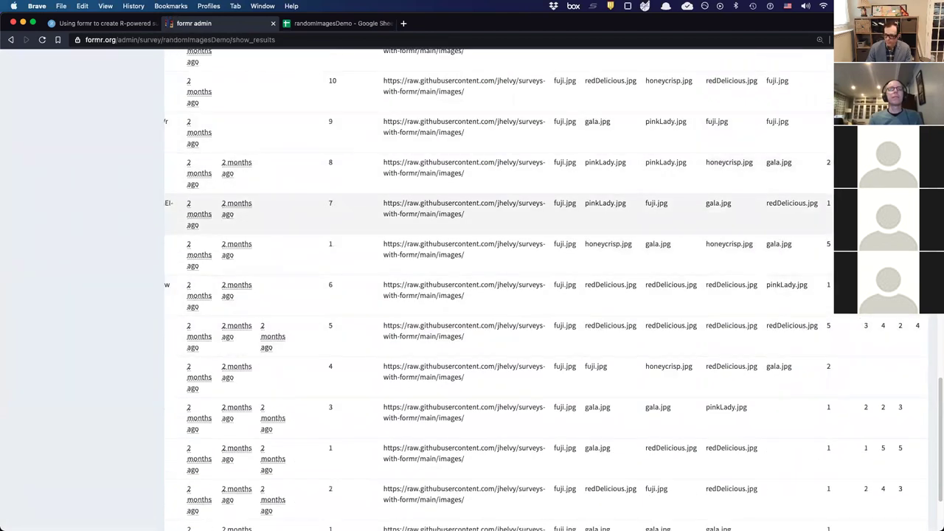
{"action": "scroll", "coordinate": [876, 369], "scroll_direction": "down", "scroll_amount": 3}
{"action": "left_click_drag", "start_coordinate": [619, 264], "coordinate": [577, 263]}
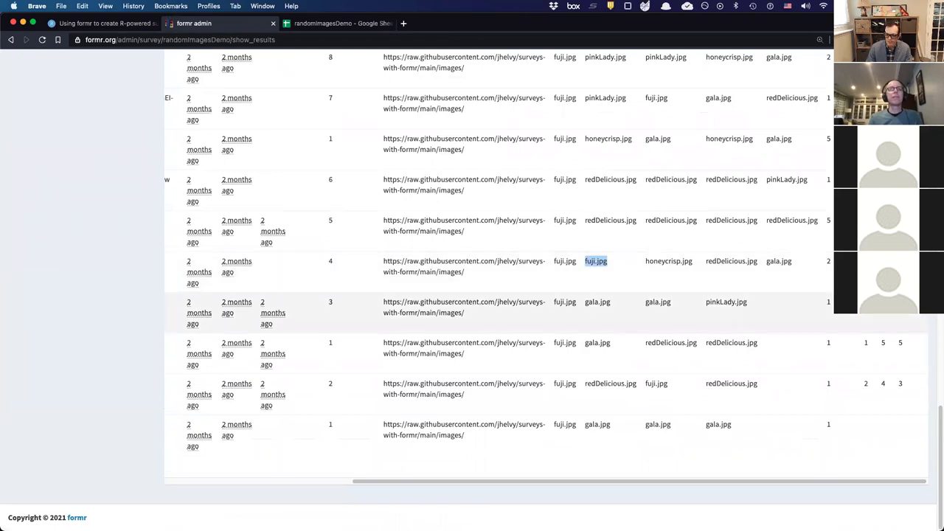
{"action": "left_click", "coordinate": [739, 298]}
{"action": "scroll", "coordinate": [569, 339], "scroll_direction": "up", "scroll_amount": 15}
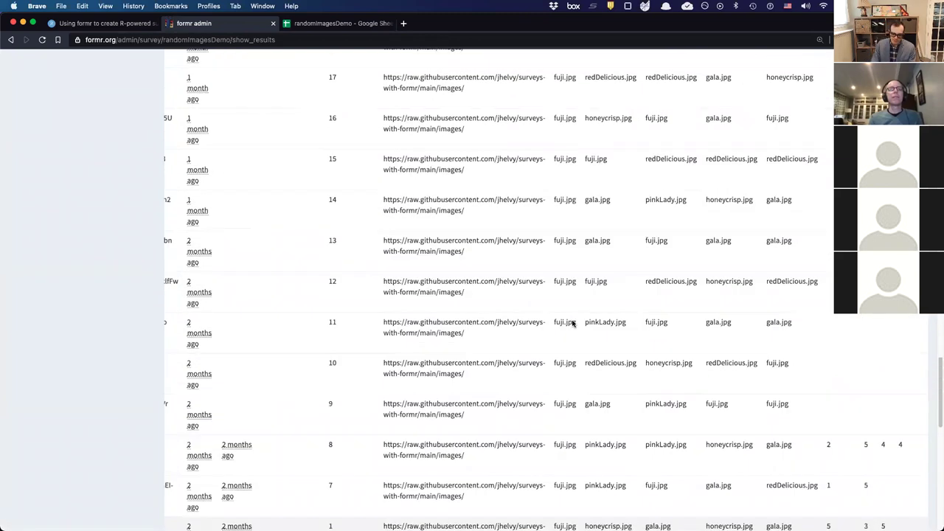
{"action": "scroll", "coordinate": [573, 323], "scroll_direction": "left", "scroll_amount": 5}
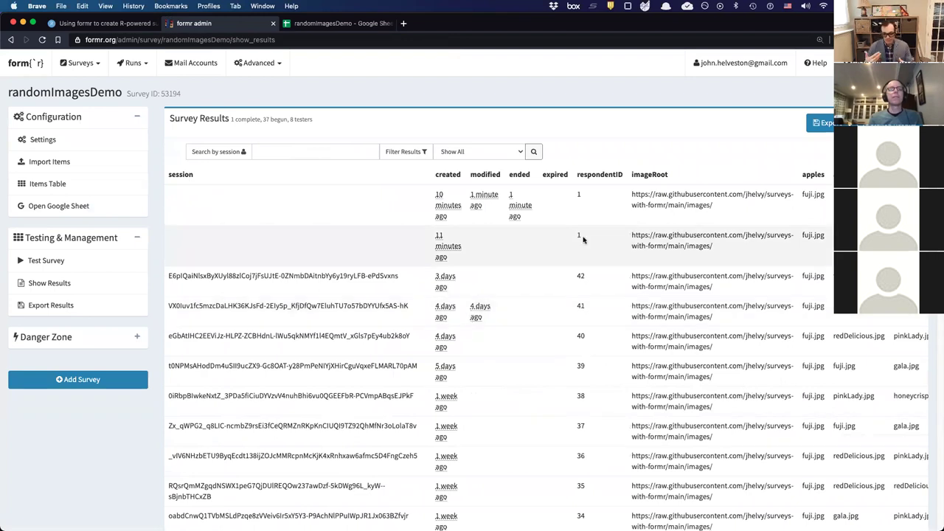
- Check the 'Export as..' format options for the results, close them, and switch to RStudio
{"action": "left_click", "coordinate": [823, 122]}
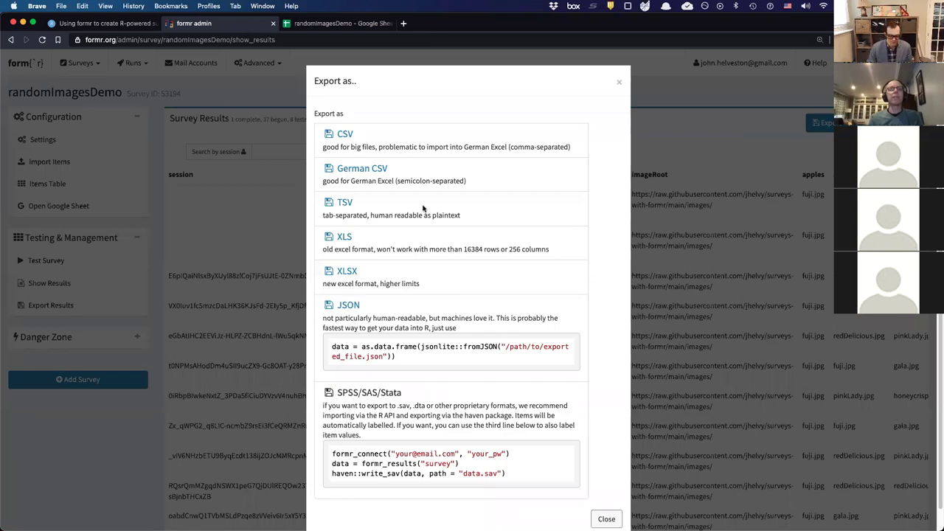
{"action": "left_click", "coordinate": [607, 519]}
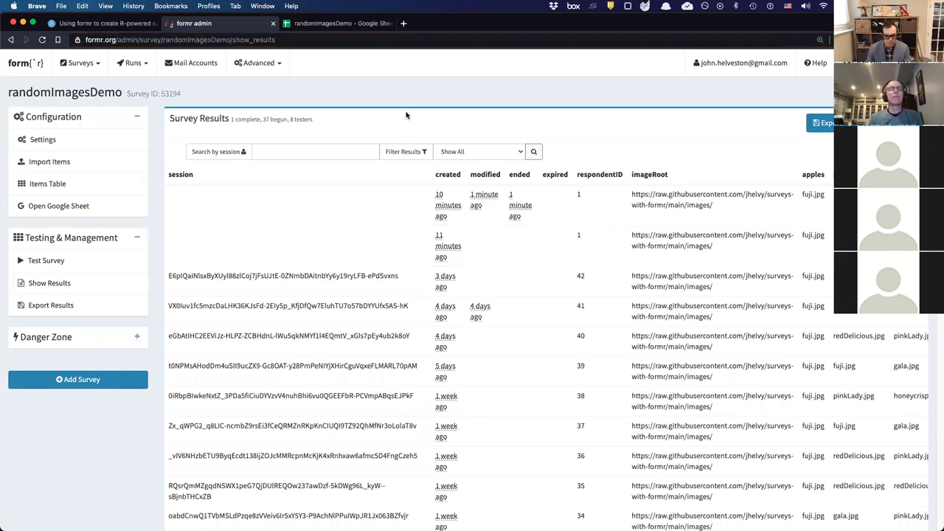
{"action": "key", "text": "super+Tab"}
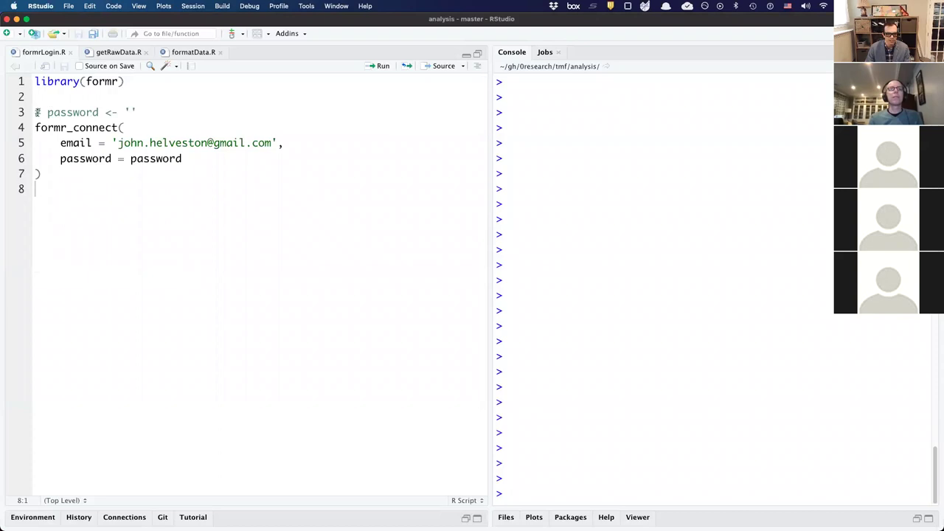
- Run library(formr) in the console to load the formr package
{"action": "left_click_drag", "start_coordinate": [129, 81], "coordinate": [27, 69]}
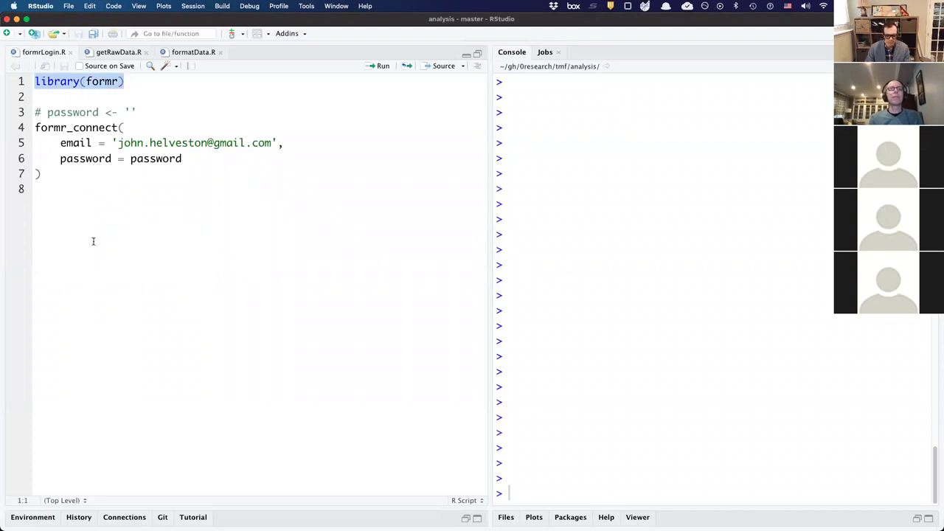
{"action": "key", "text": "super+Return"}
{"action": "key", "text": "Return"}
{"action": "key", "text": "Return"}
{"action": "key", "text": "Return"}
{"action": "key", "text": "Return"}
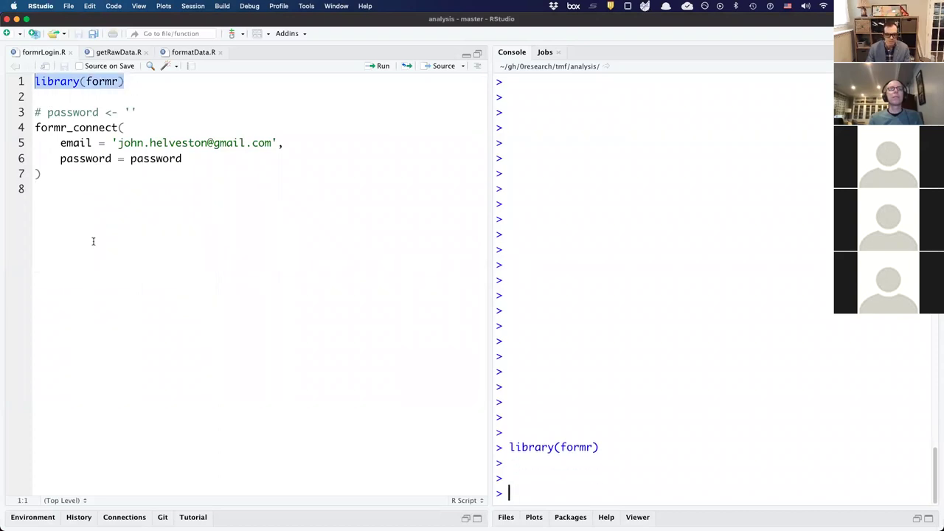
- Run the formr_connect call, which reports 'Already logged in.'
{"action": "left_click_drag", "start_coordinate": [40, 175], "coordinate": [21, 140]}
{"action": "double_click", "coordinate": [78, 112]}
{"action": "left_click", "coordinate": [216, 283]}
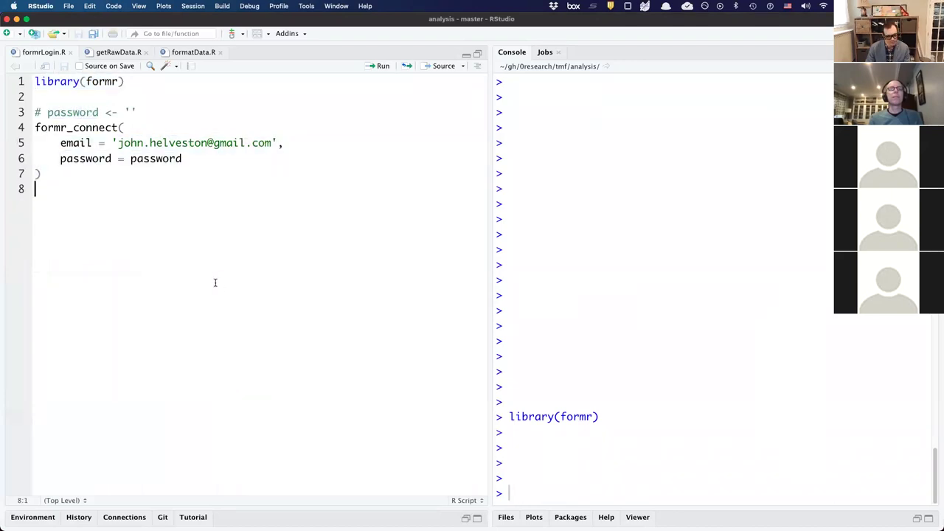
{"action": "left_click_drag", "start_coordinate": [84, 195], "coordinate": [9, 127]}
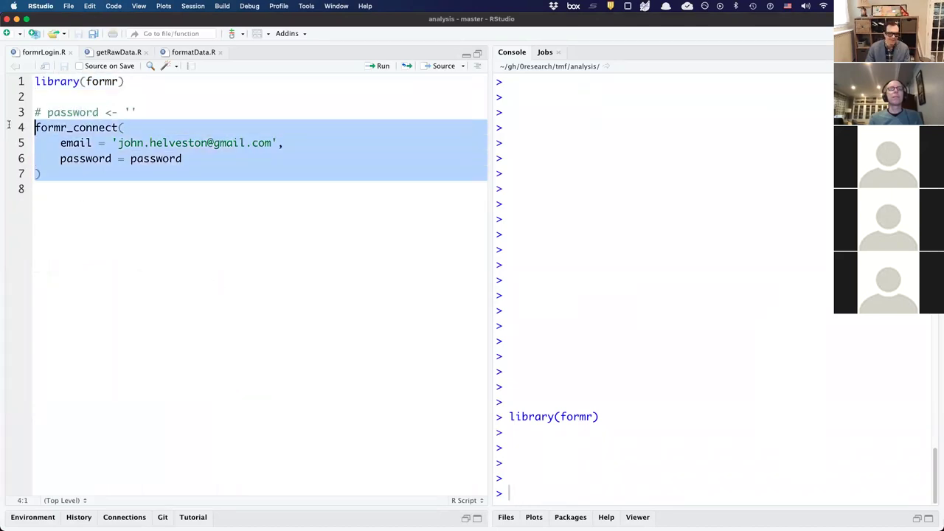
{"action": "key", "text": "super+Return"}
{"action": "key", "text": "Return"}
{"action": "key", "text": "Return"}
{"action": "key", "text": "Return"}
{"action": "key", "text": "Return"}
{"action": "key", "text": "Return"}
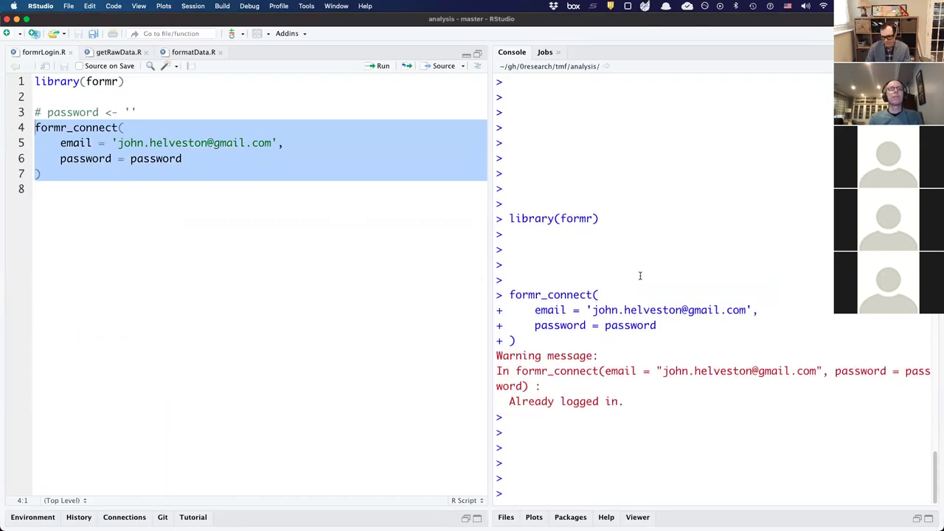
{"action": "key", "text": "Return"}
{"action": "key", "text": "Return"}
{"action": "key", "text": "Return"}
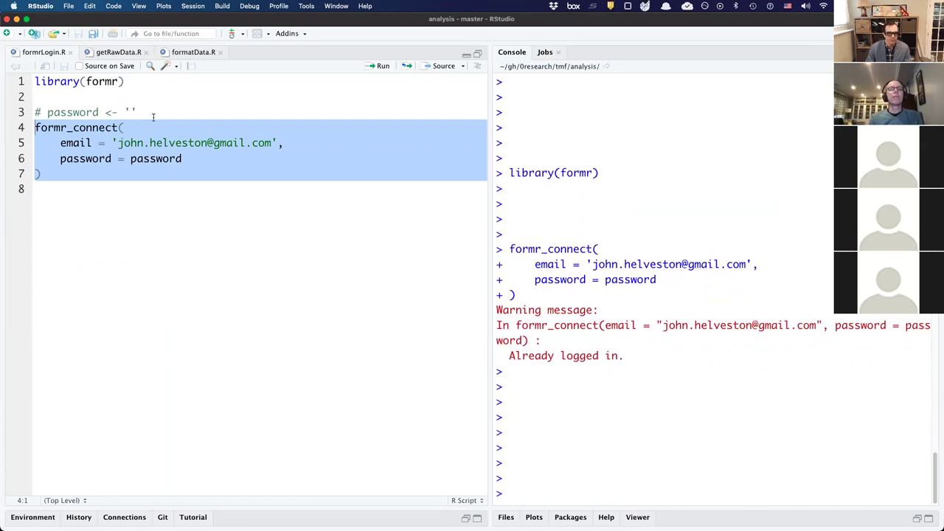
{"action": "left_click", "coordinate": [124, 143]}
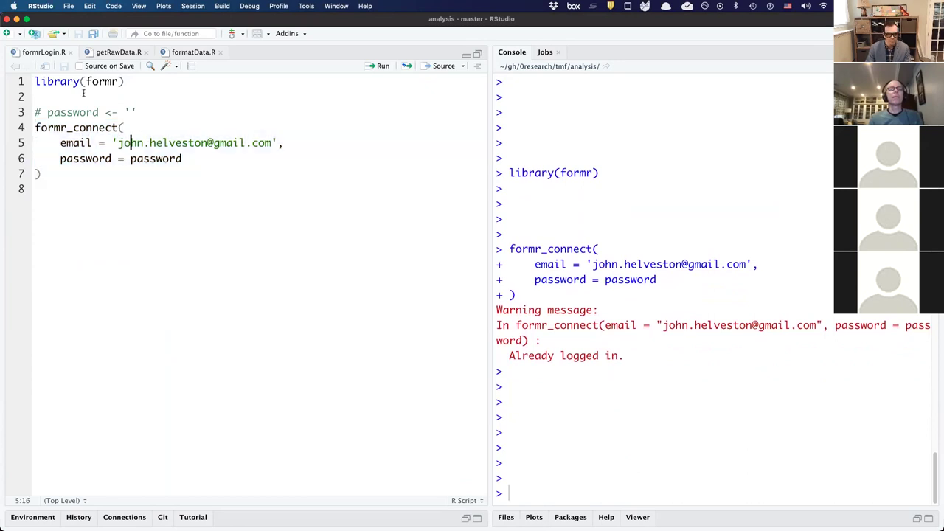
{"action": "left_click", "coordinate": [111, 53]}
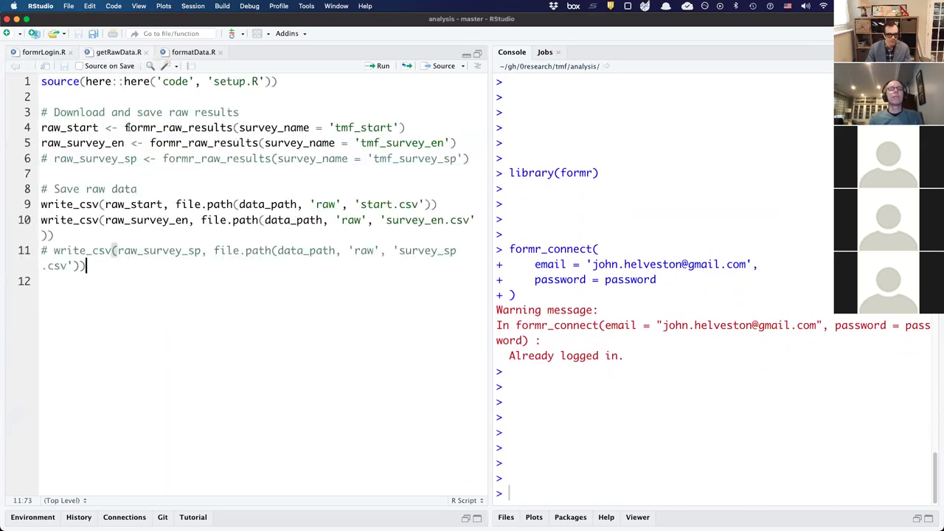
- Copy the tmf_start download line and paste it onto line 17
{"action": "left_click_drag", "start_coordinate": [124, 128], "coordinate": [423, 127]}
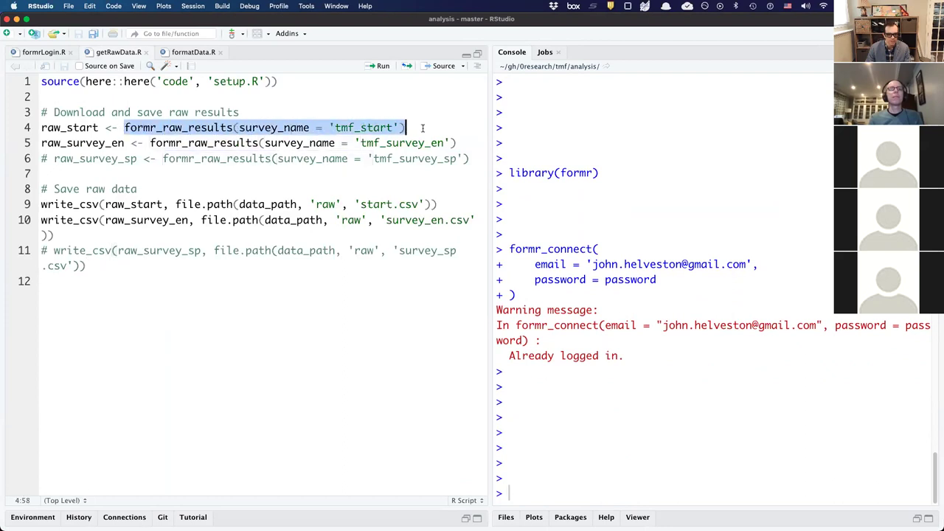
{"action": "left_click", "coordinate": [267, 330]}
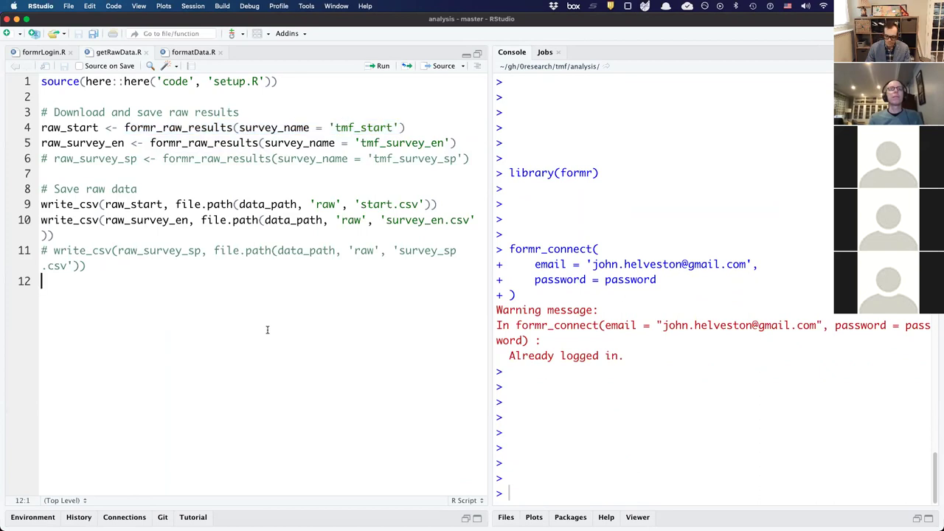
{"action": "key", "text": "Return"}
{"action": "key", "text": "Return"}
{"action": "key", "text": "Return"}
{"action": "key", "text": "Return"}
{"action": "key", "text": "Return"}
{"action": "left_click_drag", "start_coordinate": [121, 128], "coordinate": [342, 128]}
{"action": "left_click", "coordinate": [421, 124]}
{"action": "left_click_drag", "start_coordinate": [29, 143], "coordinate": [30, 131]}
{"action": "left_click", "coordinate": [107, 311]}
{"action": "key", "text": "Return"}
{"action": "key", "text": "Return"}
{"action": "key", "text": "Return"}
{"action": "type", "text": "raw_start <- formr_raw_results(survey_name = 'tmf_start')"}
- Replace the survey name tmf_start with 'randomImagesDemo' copied from the formr results page
{"action": "key", "text": "Left"}
{"action": "key", "text": "Left"}
{"action": "key", "text": "Left"}
{"action": "key", "text": "alt+Left"}
{"action": "key", "text": "alt+Left"}
{"action": "key", "text": "Right"}
{"action": "key", "text": "Right"}
{"action": "key", "text": "shift+alt+Right"}
{"action": "key", "text": "BackSpace"}
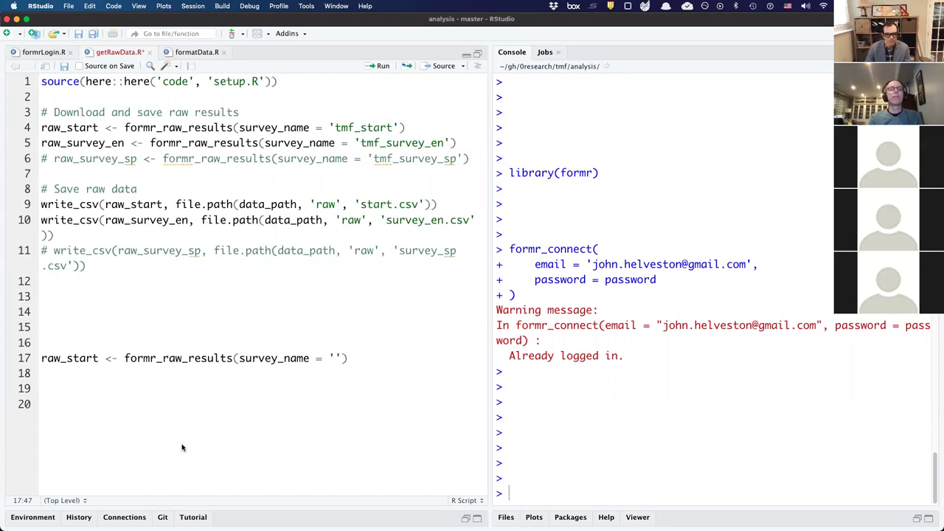
{"action": "key", "text": "super+Tab"}
{"action": "double_click", "coordinate": [82, 90]}
{"action": "key", "text": "super+c"}
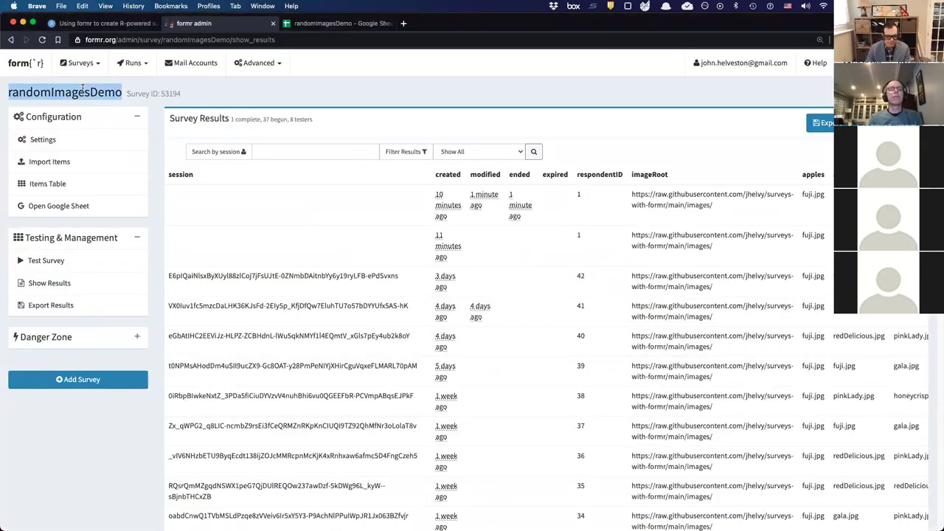
{"action": "key", "text": "super+Tab"}
{"action": "key", "text": "super+v"}
- Rename the line-17 variable raw_start to data and select the whole line
{"action": "key", "text": "super+Left"}
{"action": "key", "text": "shift+alt+Right"}
{"action": "key", "text": "BackSpace"}
{"action": "type", "text": "data"}
{"action": "key", "text": "super+Right"}
{"action": "key", "text": "shift+super+Left"}
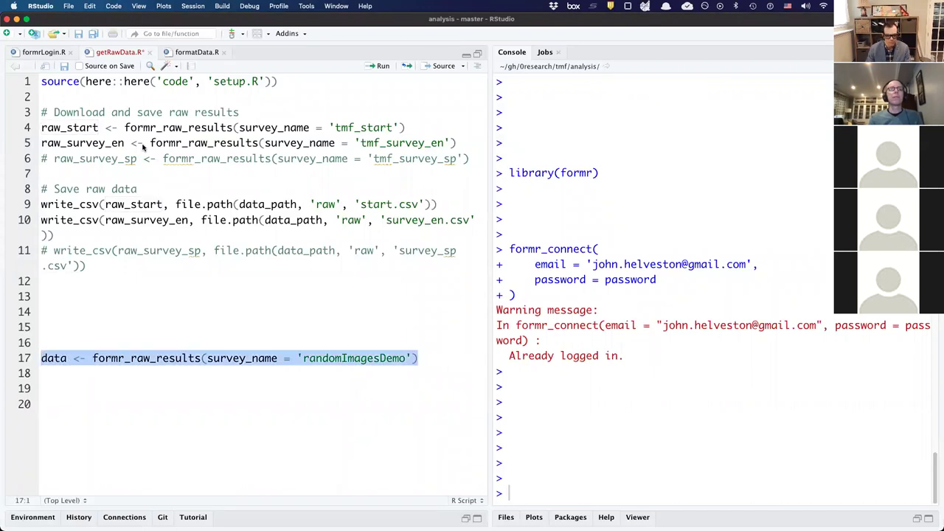
- Download the randomImagesDemo results and preview them with head(data), comparing against formr
{"action": "key", "text": "super+Return"}
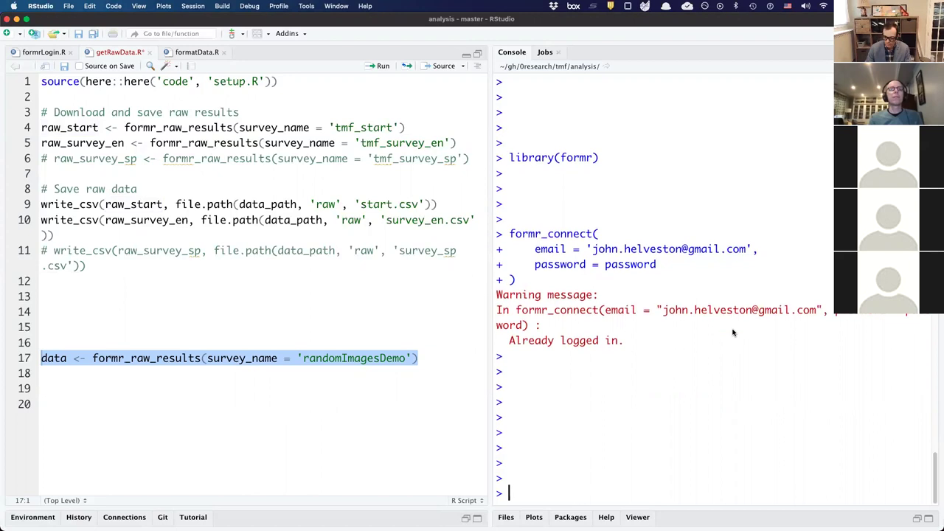
{"action": "type", "text": "hea"}
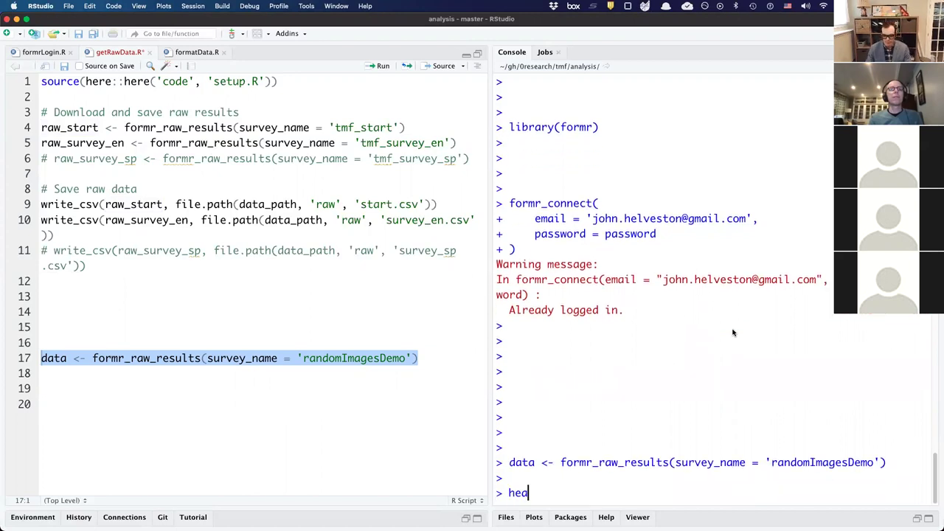
{"action": "type", "text": "d(data"}
{"action": "key", "text": "Return"}
{"action": "scroll", "coordinate": [723, 310], "scroll_direction": "up", "scroll_amount": 12}
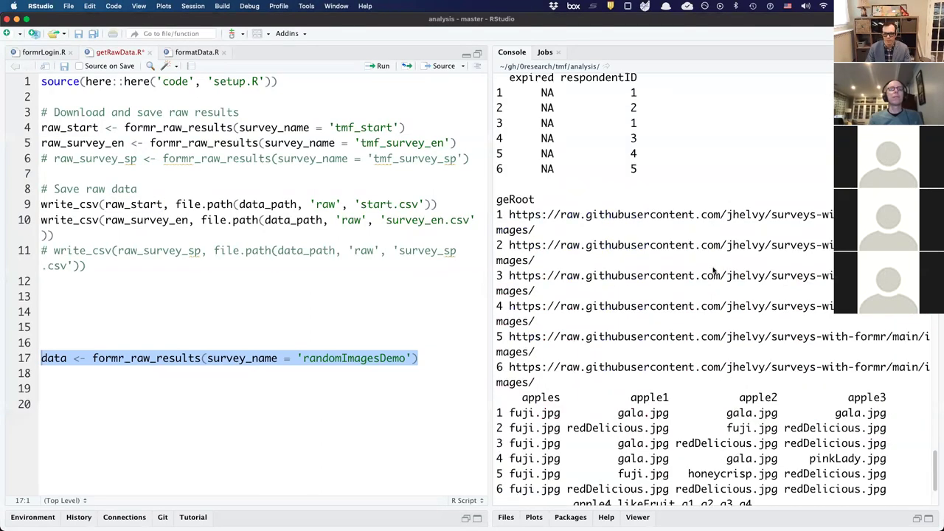
{"action": "scroll", "coordinate": [713, 271], "scroll_direction": "down", "scroll_amount": 5}
{"action": "key", "text": "super+Tab"}
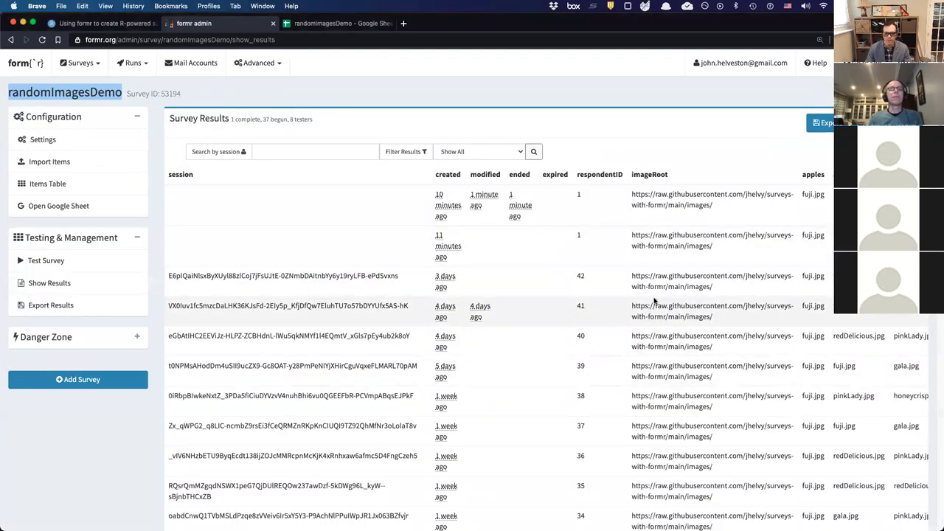
{"action": "key", "text": "super+Tab"}
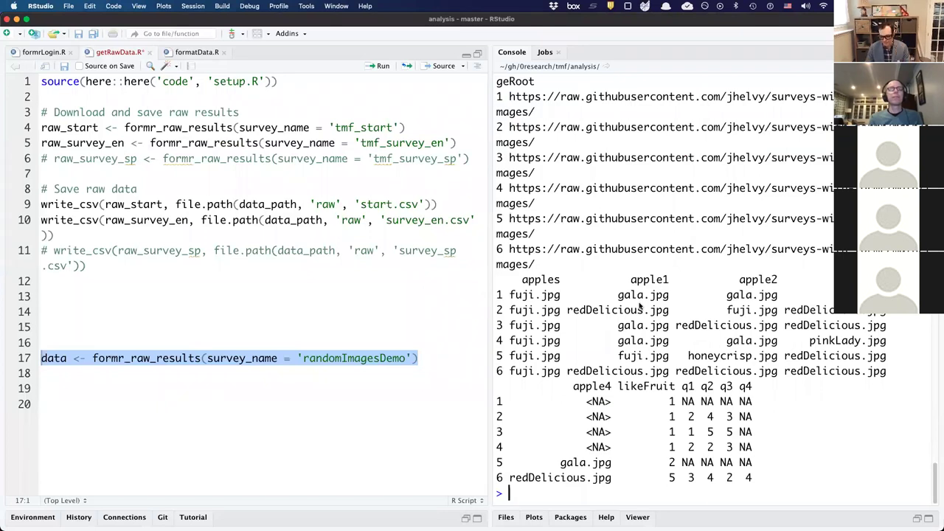
- Inspect the printed rows, marking row 1's missing q1 answer
{"action": "left_click_drag", "start_coordinate": [630, 295], "coordinate": [739, 303]}
{"action": "left_click", "coordinate": [736, 310]}
{"action": "left_click_drag", "start_coordinate": [684, 401], "coordinate": [753, 401]}
{"action": "left_click", "coordinate": [712, 388]}
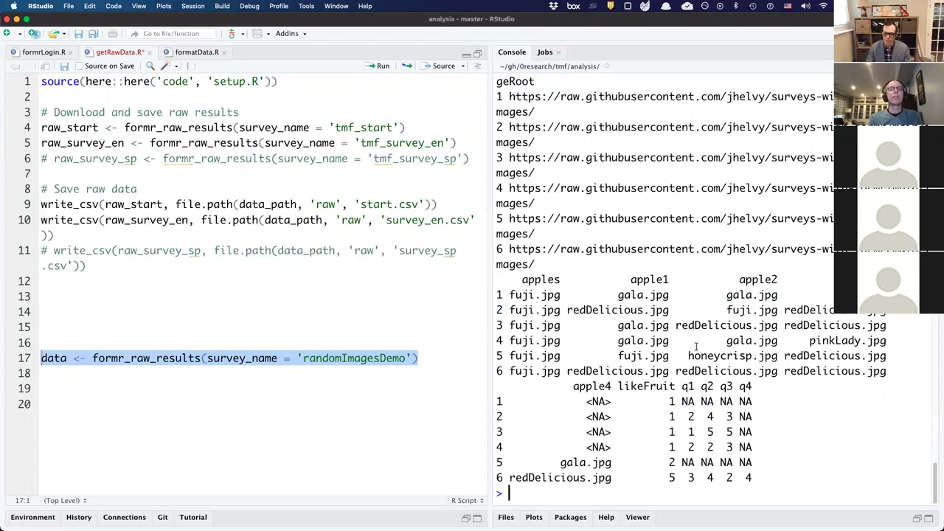
{"action": "left_click_drag", "start_coordinate": [685, 405], "coordinate": [757, 405]}
{"action": "left_click", "coordinate": [631, 406]}
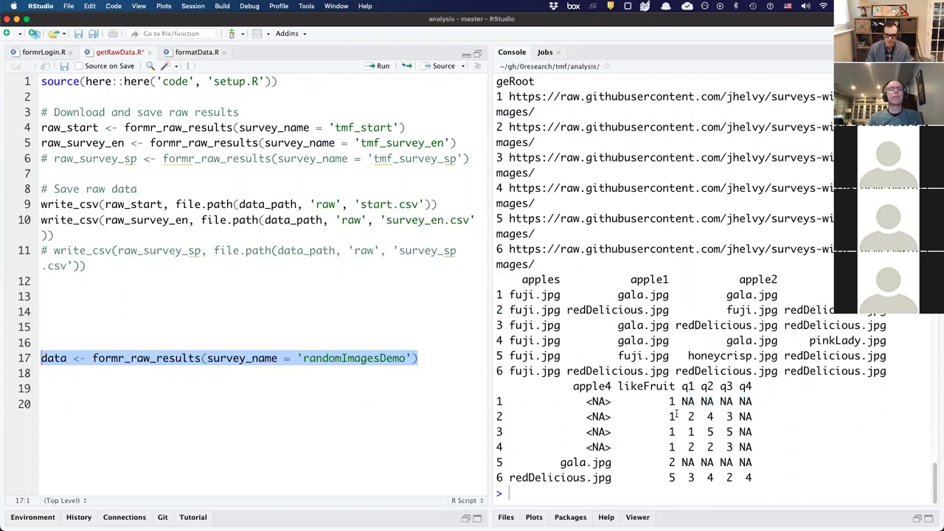
{"action": "left_click_drag", "start_coordinate": [697, 405], "coordinate": [672, 402]}
- Write data %>% filter(!is.na(q1)) on line 19 of the script
{"action": "left_click", "coordinate": [234, 384]}
{"action": "type", "text": "data %>%"}
{"action": "key", "text": "Return"}
{"action": "type", "text": "filter(q"}
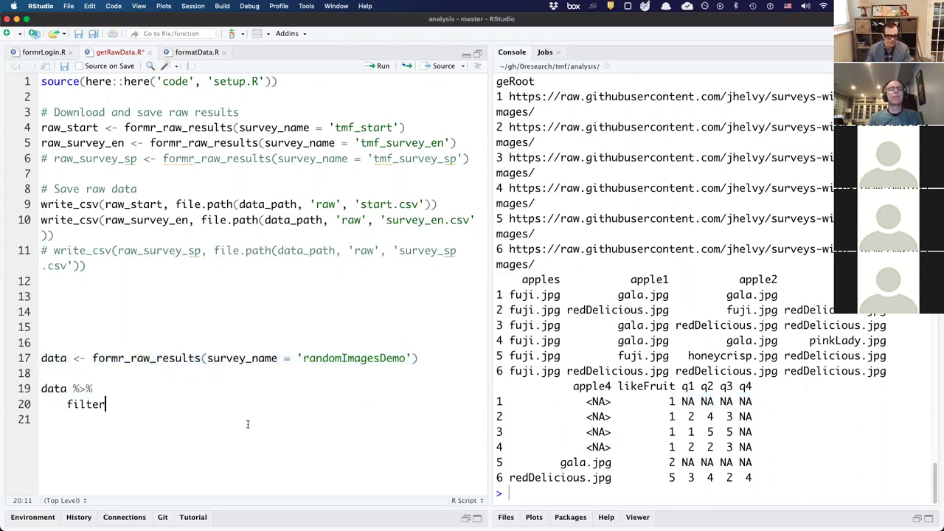
{"action": "key", "text": "BackSpace"}
{"action": "type", "text": "!is.na(q1))"}
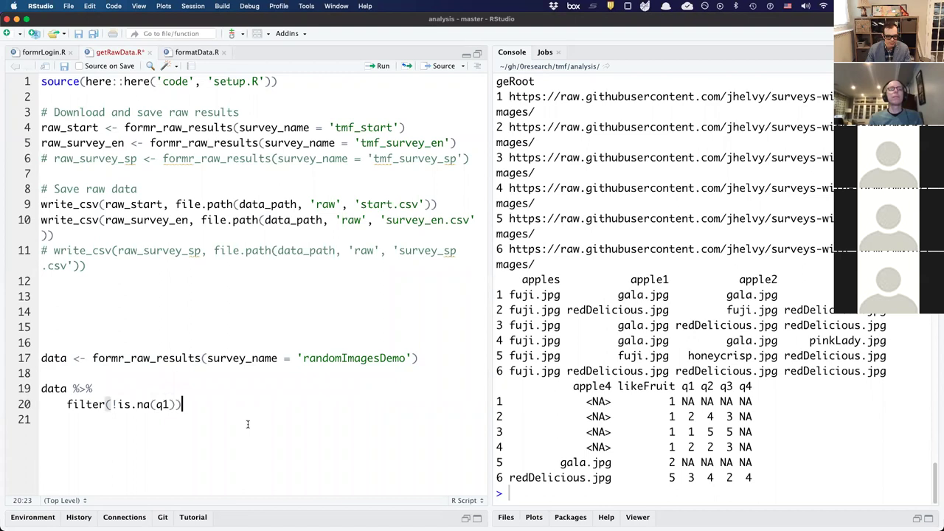
- Check dim(data) in the console and run the new filter code
{"action": "key", "text": "ctrl+2"}
{"action": "key", "text": "Return"}
{"action": "key", "text": "Return"}
{"action": "type", "text": "dim(data"}
{"action": "key", "text": "Return"}
{"action": "key", "text": "Return"}
{"action": "key", "text": "Return"}
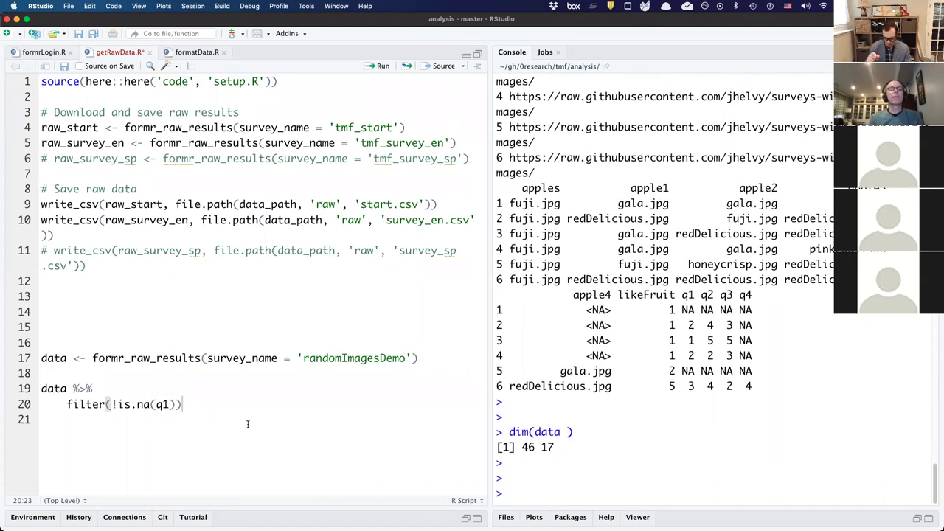
{"action": "key", "text": "ctrl+1"}
{"action": "key", "text": "shift+Home"}
{"action": "key", "text": "shift+Up"}
{"action": "key", "text": "shift+Home"}
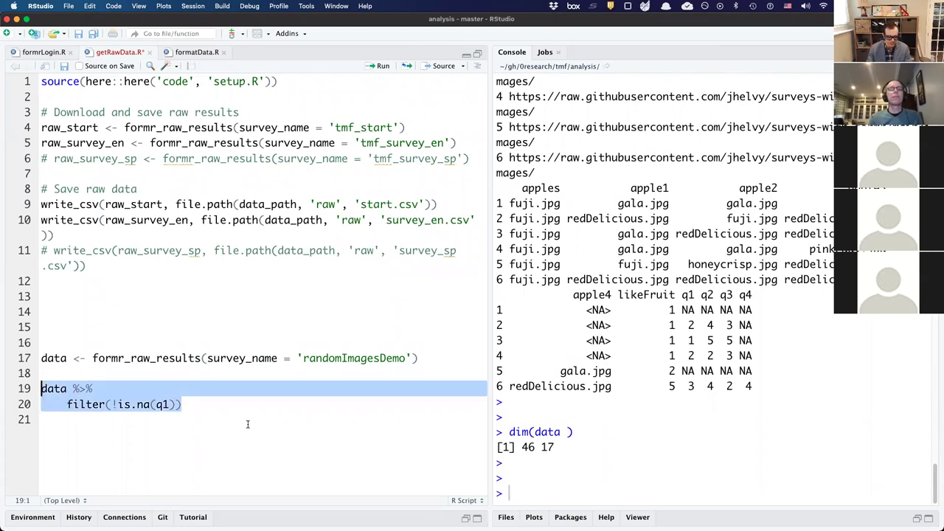
{"action": "key", "text": "ctrl+Return"}
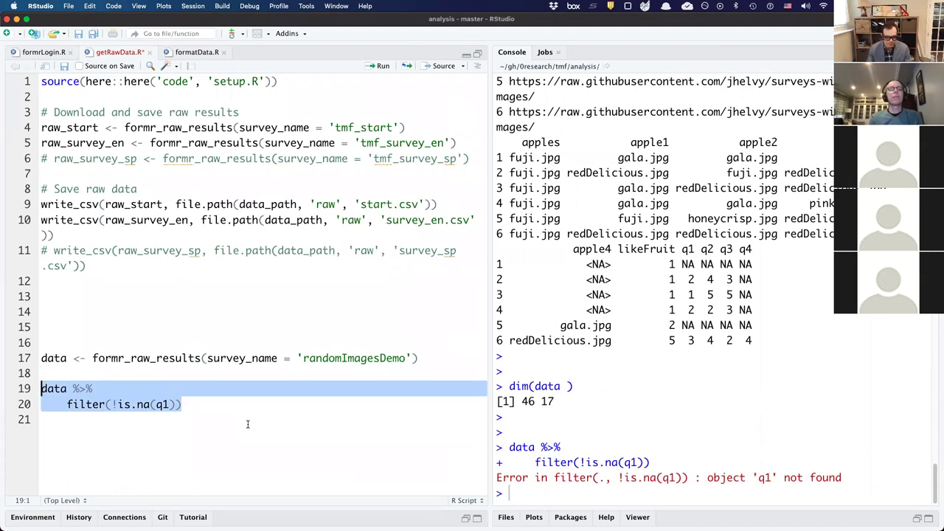
- Load library(tidyverse) and rerun the filter code
{"action": "type", "text": "library"}
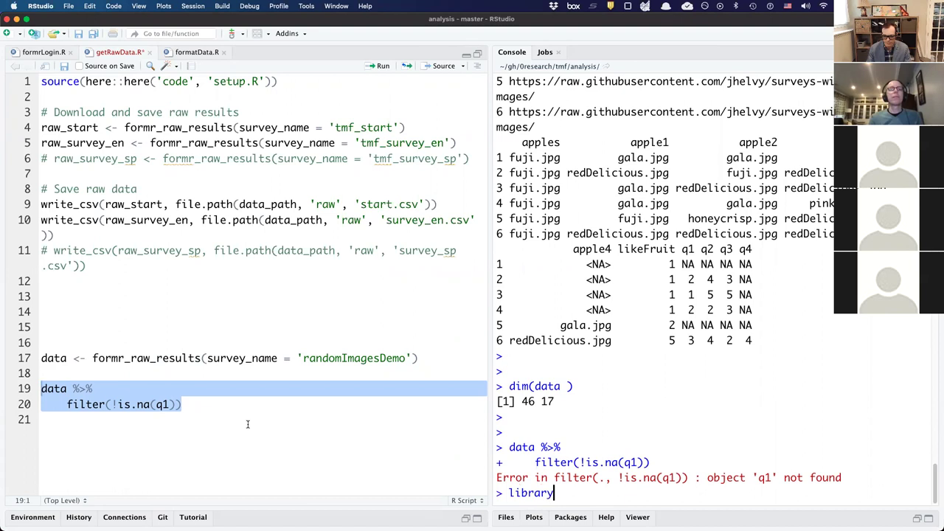
{"action": "type", "text": "(tidyverse"}
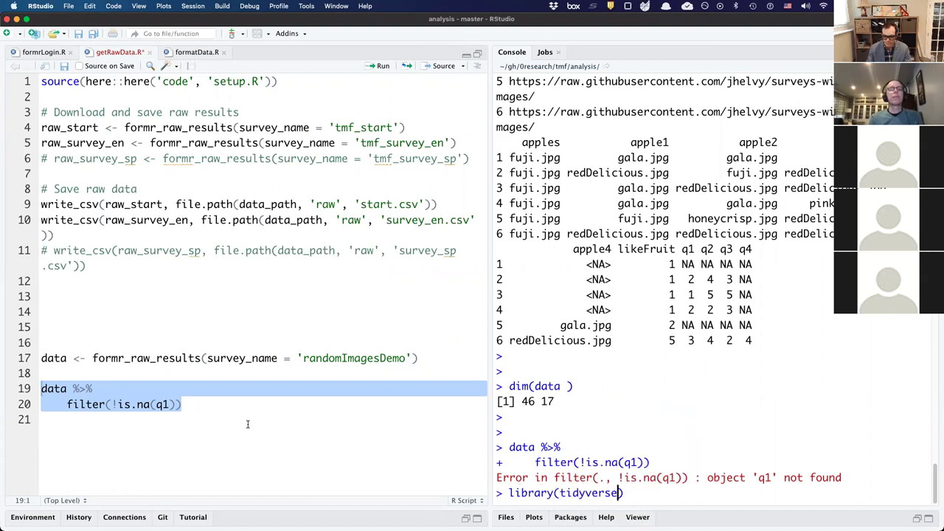
{"action": "key", "text": "Return"}
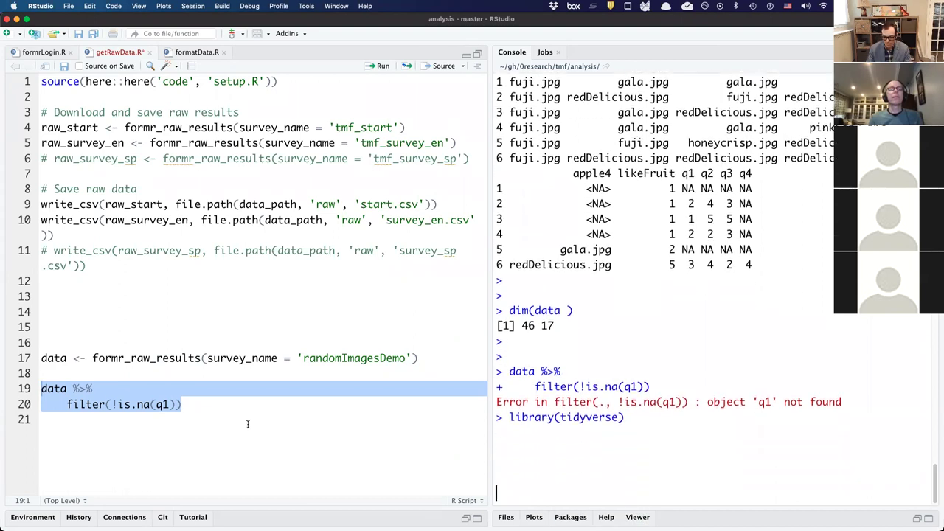
{"action": "key", "text": "Return"}
{"action": "key", "text": "Return"}
{"action": "key", "text": "Return"}
{"action": "key", "text": "Return"}
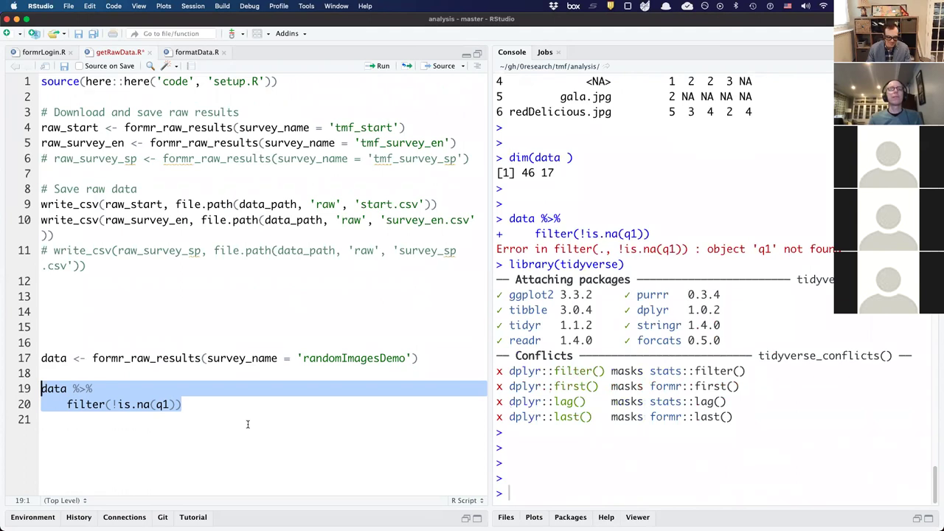
{"action": "key", "text": "super+Return"}
- Assign the result to data_filtered and confirm dim(data_filtered) gives 9 rows, 17 columns
{"action": "key", "text": "Left"}
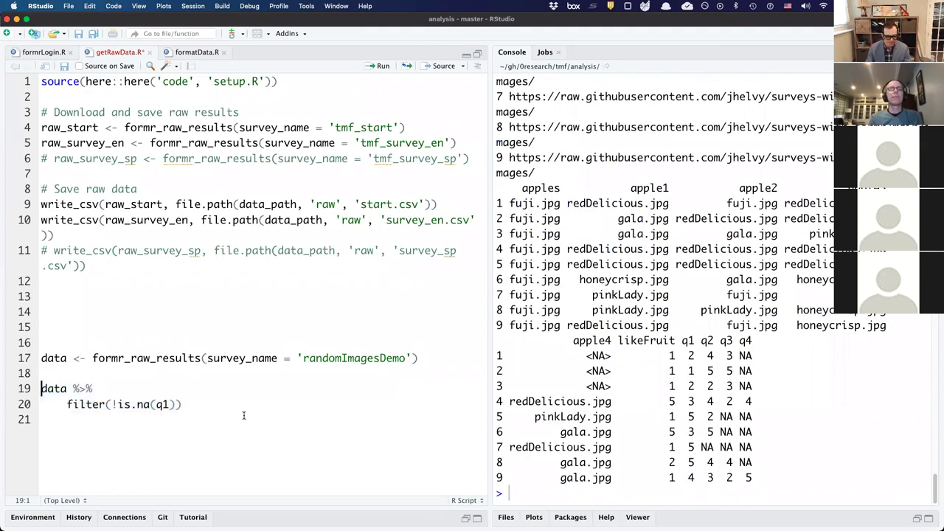
{"action": "type", "text": "data_filtered <-"}
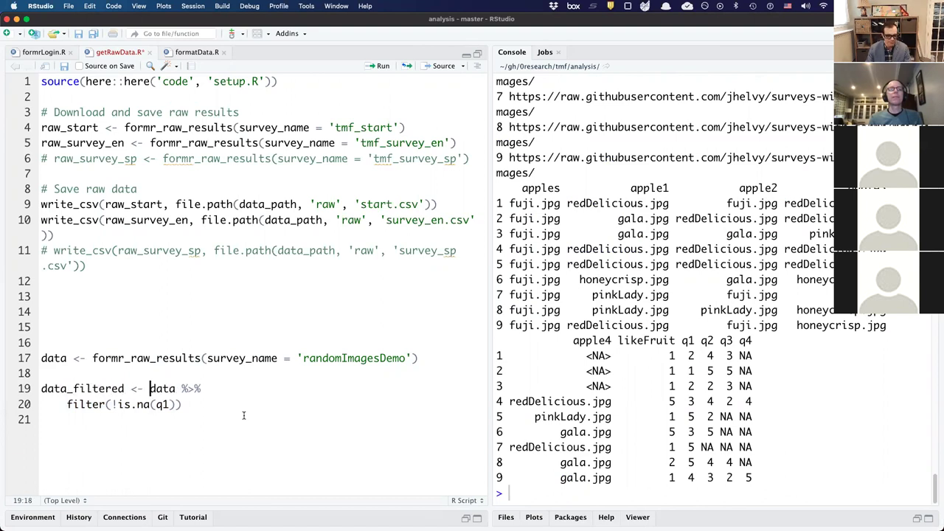
{"action": "key", "text": "super+Return"}
{"action": "key", "text": "ctrl+2"}
{"action": "type", "text": "dim(data_filtered"}
{"action": "key", "text": "Return"}
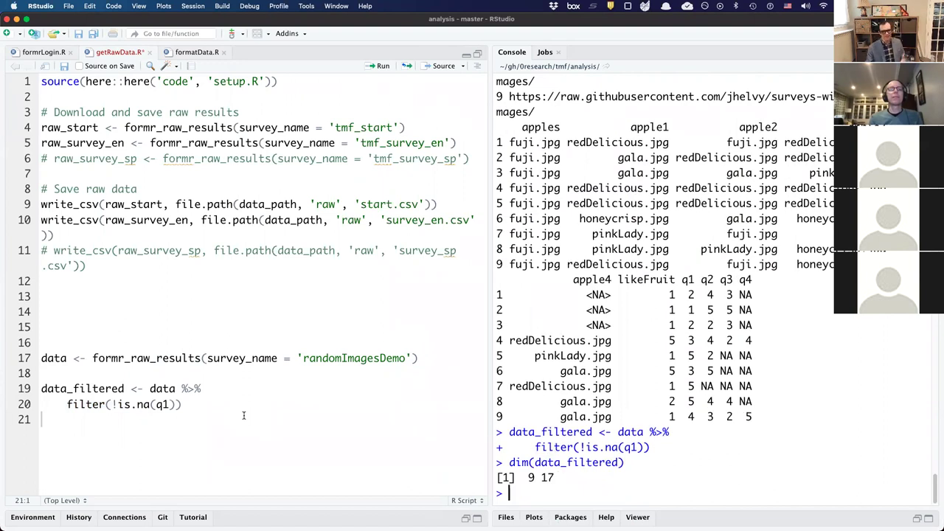
{"action": "key", "text": "Return"}
{"action": "key", "text": "Return"}
{"action": "key", "text": "Return"}
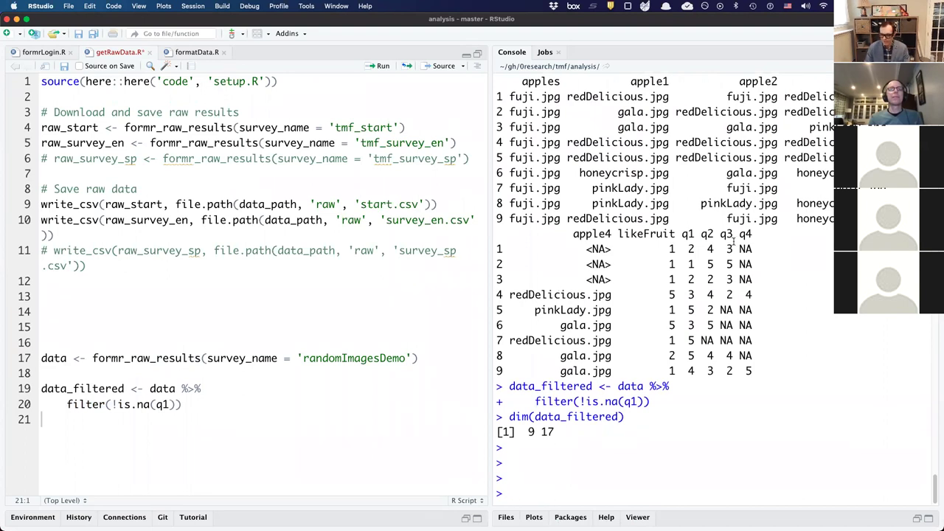
- Review the q answers in the filtered rows, then return to the script's top
{"action": "left_click_drag", "start_coordinate": [681, 250], "coordinate": [694, 256]}
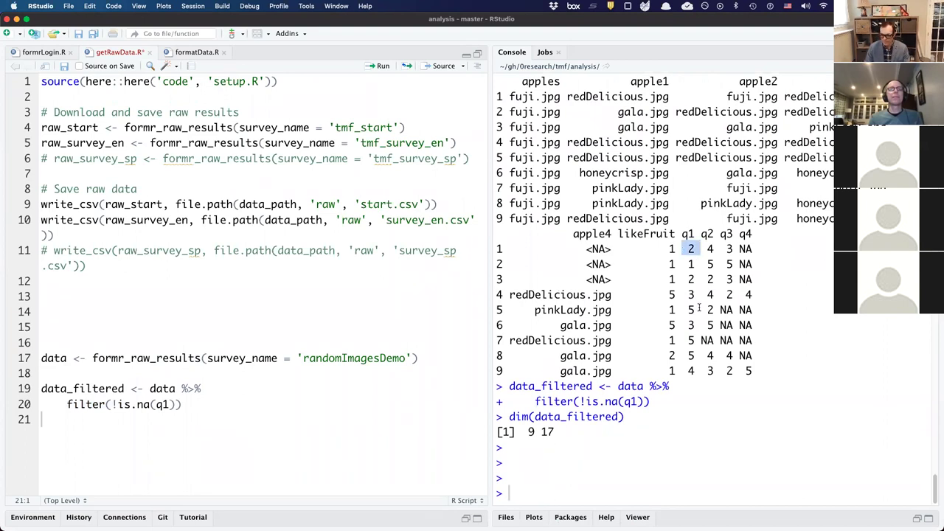
{"action": "left_click_drag", "start_coordinate": [695, 341], "coordinate": [754, 340]}
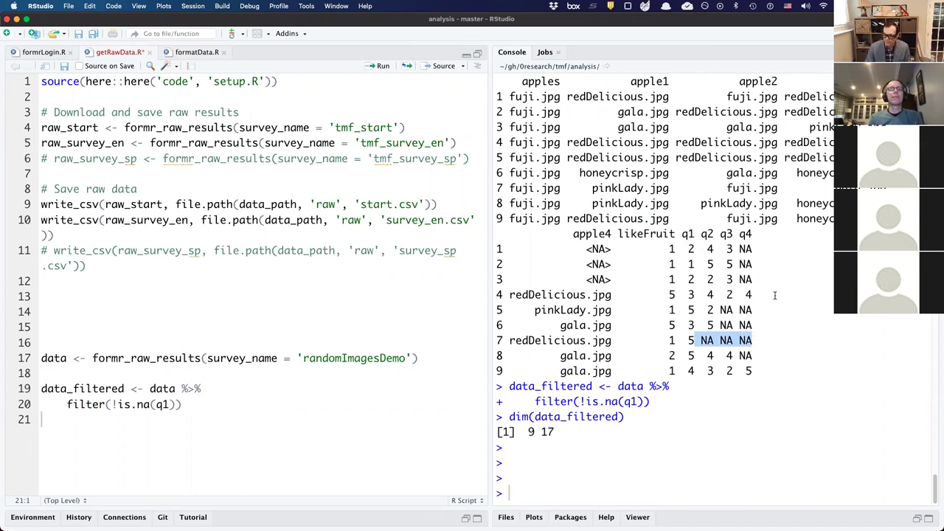
{"action": "left_click_drag", "start_coordinate": [775, 295], "coordinate": [744, 295]}
{"action": "left_click_drag", "start_coordinate": [778, 373], "coordinate": [682, 371]}
{"action": "left_click", "coordinate": [830, 329]}
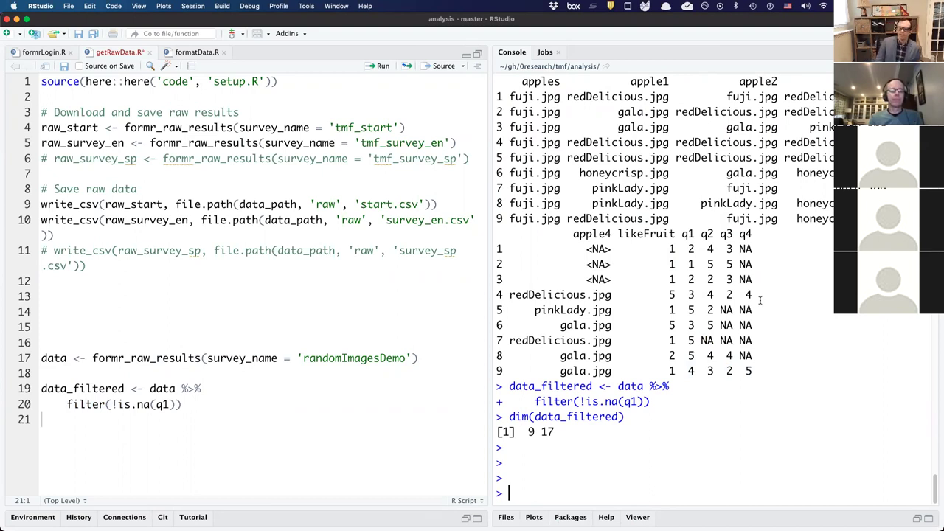
{"action": "key", "text": "Return"}
{"action": "key", "text": "Return"}
{"action": "key", "text": "Return"}
{"action": "key", "text": "Return"}
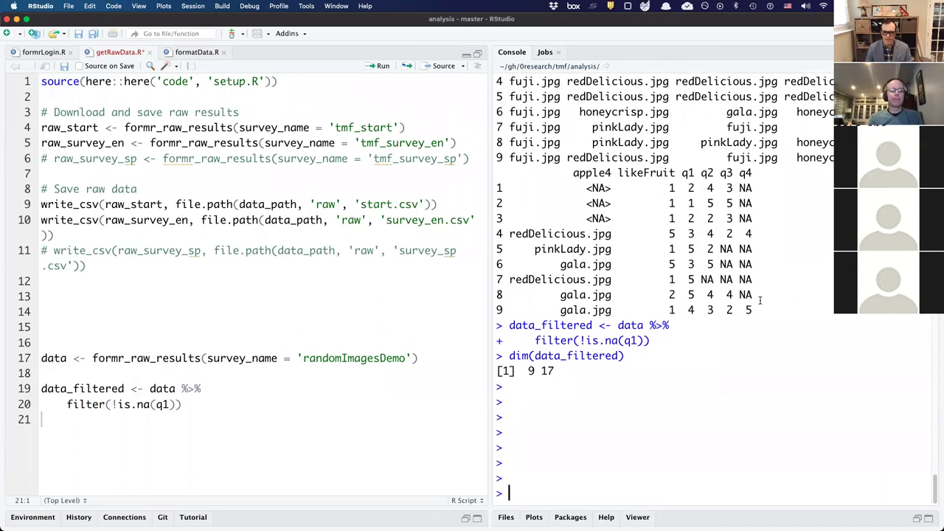
{"action": "left_click", "coordinate": [445, 98]}
{"action": "left_click", "coordinate": [373, 185]}
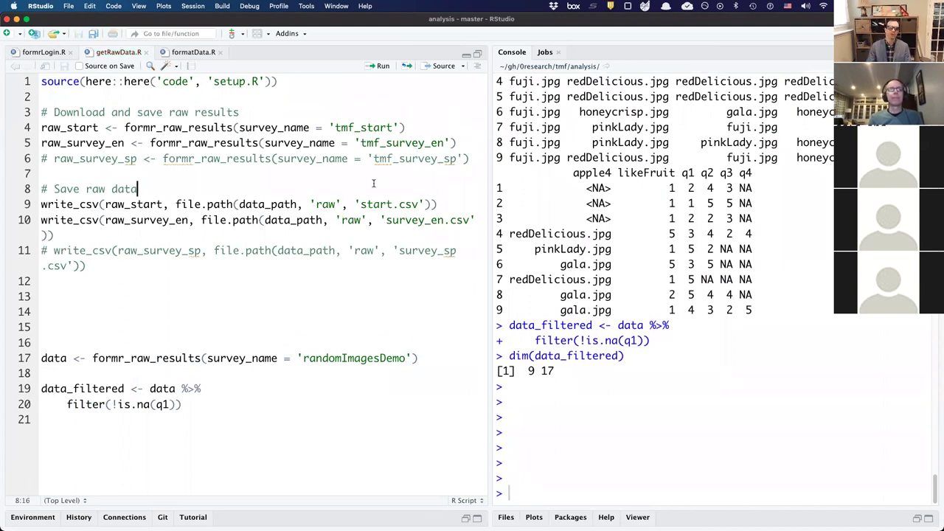
{"action": "key", "text": "super+Tab"}
- Export the survey results from formr as randomImagesDemo.xlsx into Downloads
{"action": "left_click", "coordinate": [825, 124]}
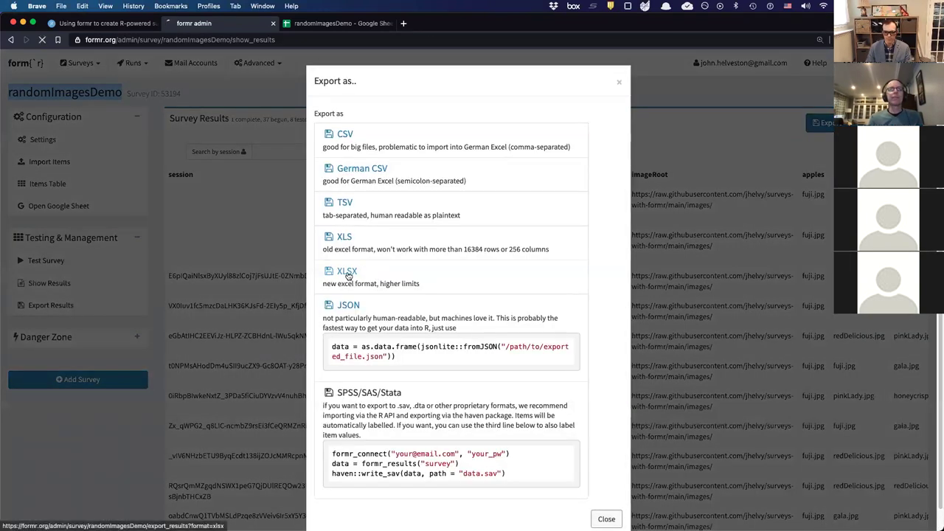
{"action": "left_click", "coordinate": [347, 273]}
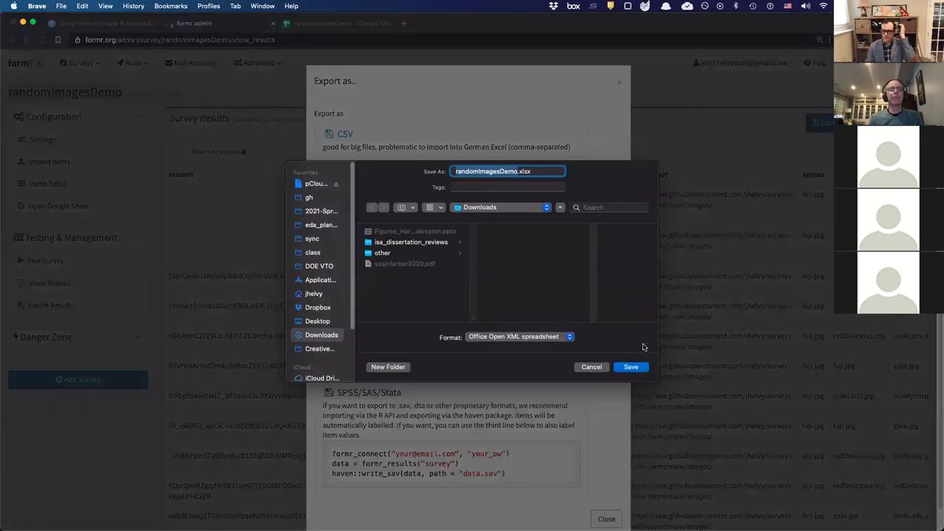
{"action": "left_click", "coordinate": [630, 367]}
- Select randomImagesDemo.xlsx in the Downloads folder and open it in Excel
{"action": "key", "text": "super+Tab"}
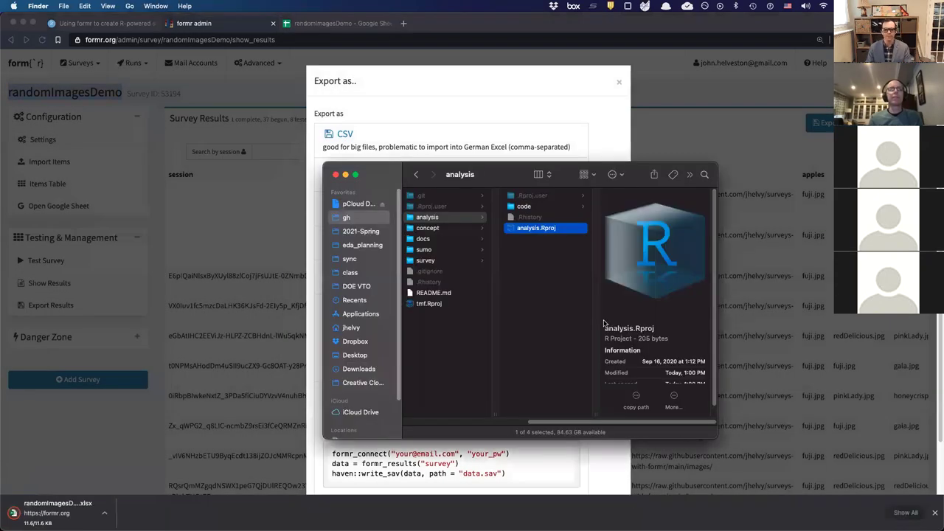
{"action": "key", "text": "super+n"}
{"action": "key", "text": "Down"}
{"action": "key", "text": "Down"}
{"action": "key", "text": "Down"}
{"action": "key", "text": "Down"}
{"action": "key", "text": "Up"}
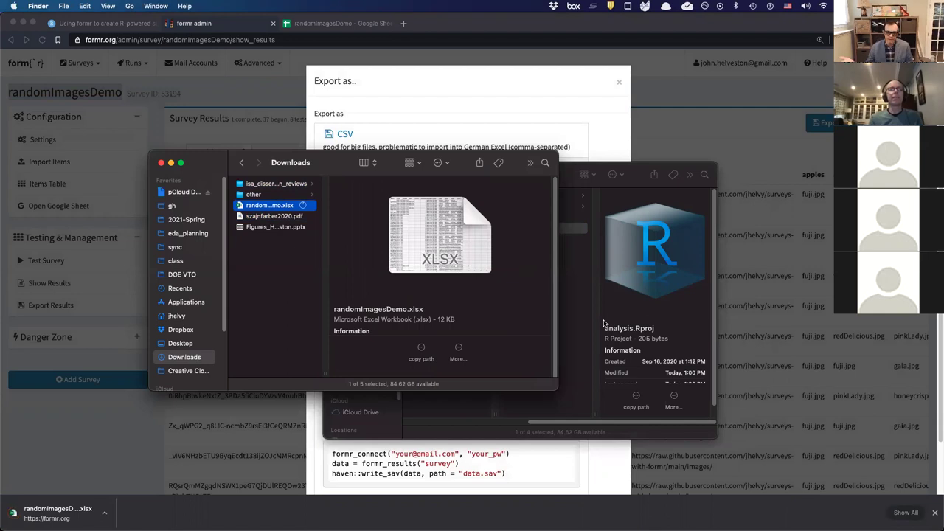
{"action": "key", "text": "super+Tab"}
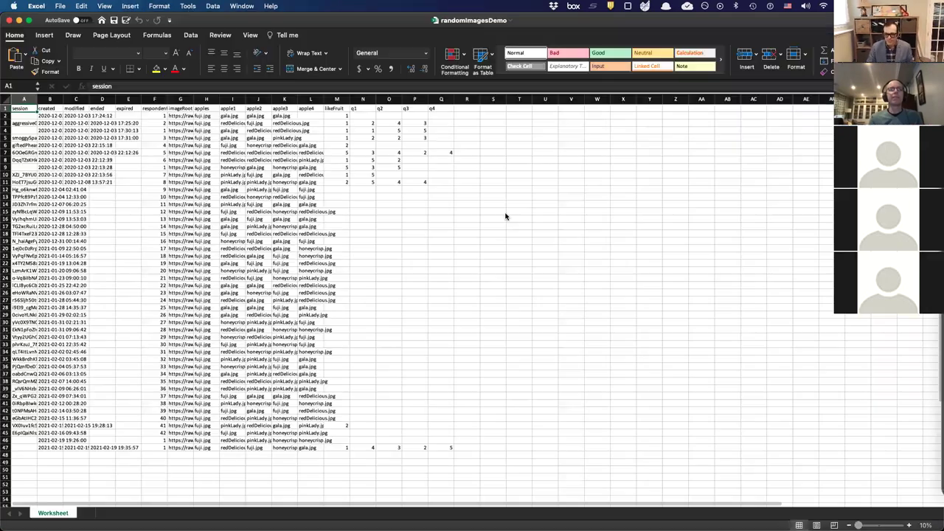
- AutoFit columns B–I, zoom the workbook to 120%, and return to the survey's Google Sheet
{"action": "left_click", "coordinate": [422, 242]}
{"action": "left_click_drag", "start_coordinate": [49, 99], "coordinate": [246, 98]}
{"action": "double_click", "coordinate": [246, 99]}
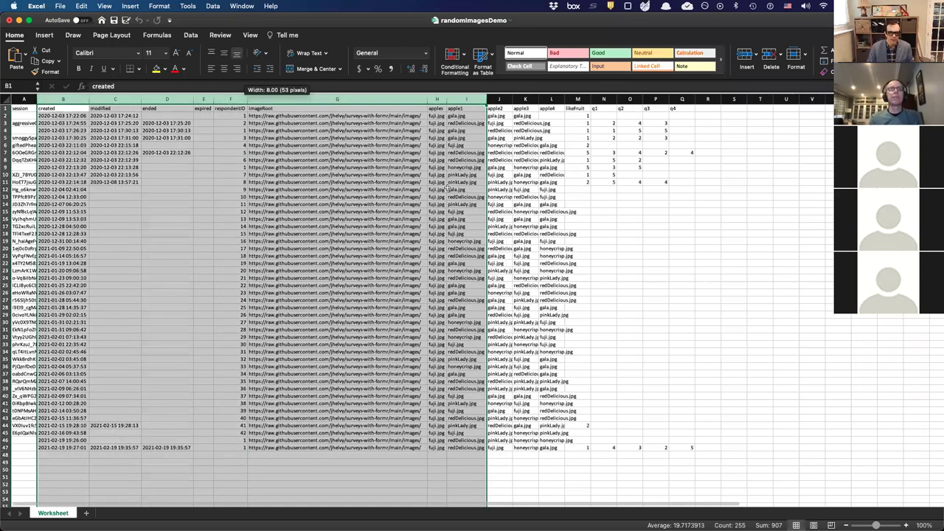
{"action": "left_click", "coordinate": [451, 190]}
{"action": "left_click", "coordinate": [729, 285]}
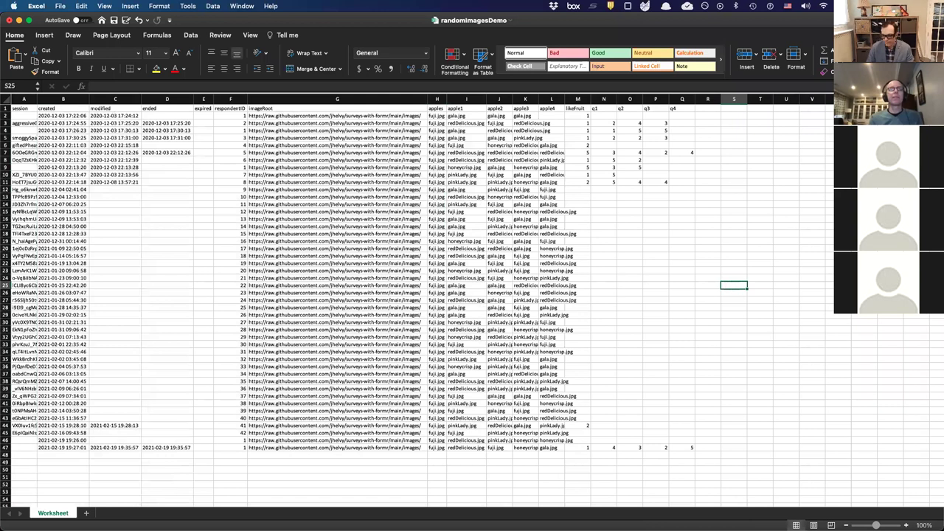
{"action": "left_click", "coordinate": [906, 525]}
{"action": "left_click", "coordinate": [906, 525]}
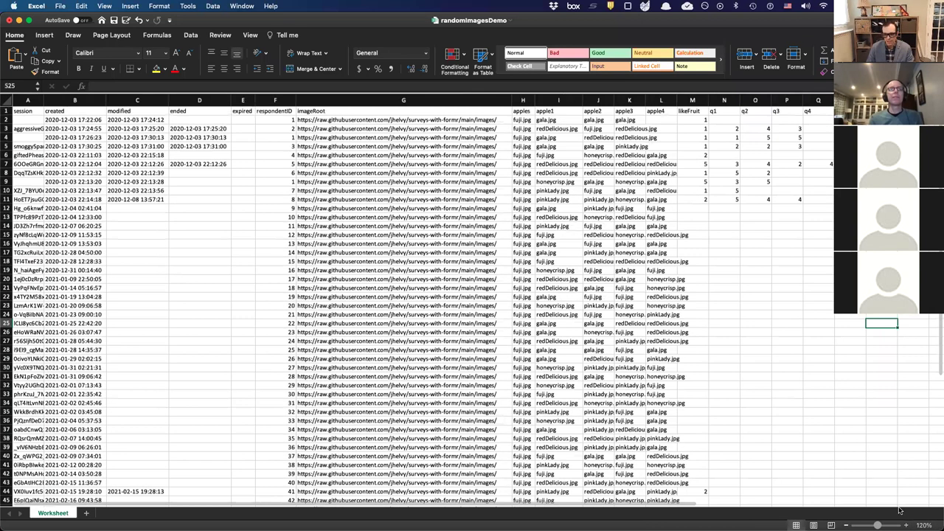
{"action": "left_click_drag", "start_coordinate": [559, 100], "coordinate": [801, 105]}
{"action": "left_click", "coordinate": [849, 182]}
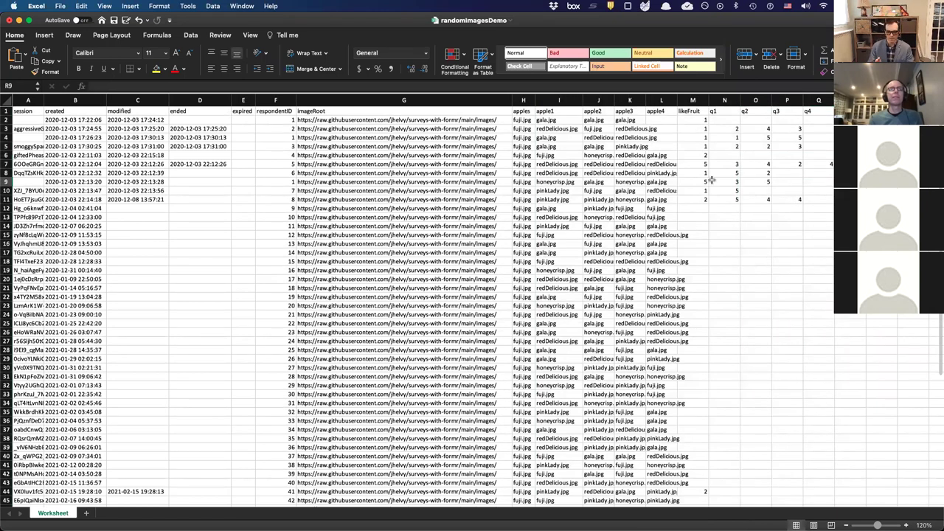
{"action": "key", "text": "super+Tab"}
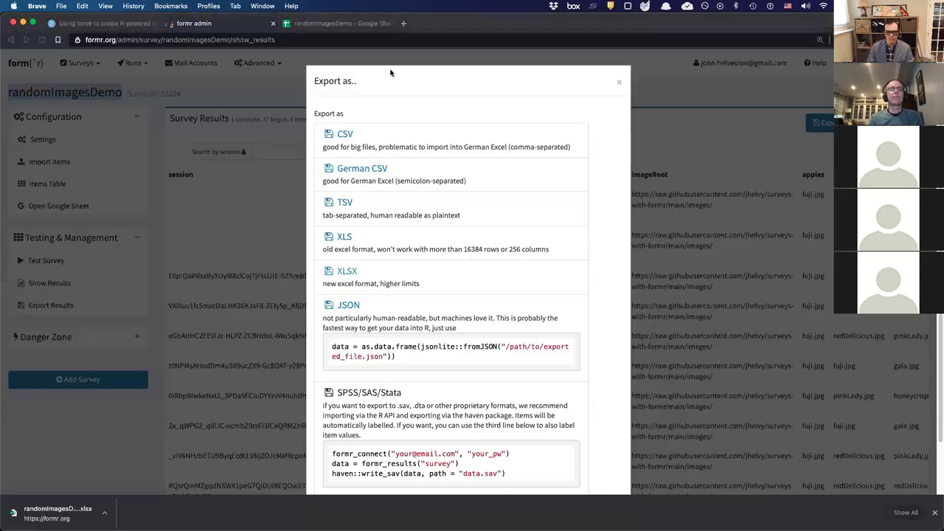
{"action": "key", "text": "ctrl+Tab"}
- Review the item sheet's name column and the 'Do you like fruit?' label
{"action": "left_click", "coordinate": [457, 282]}
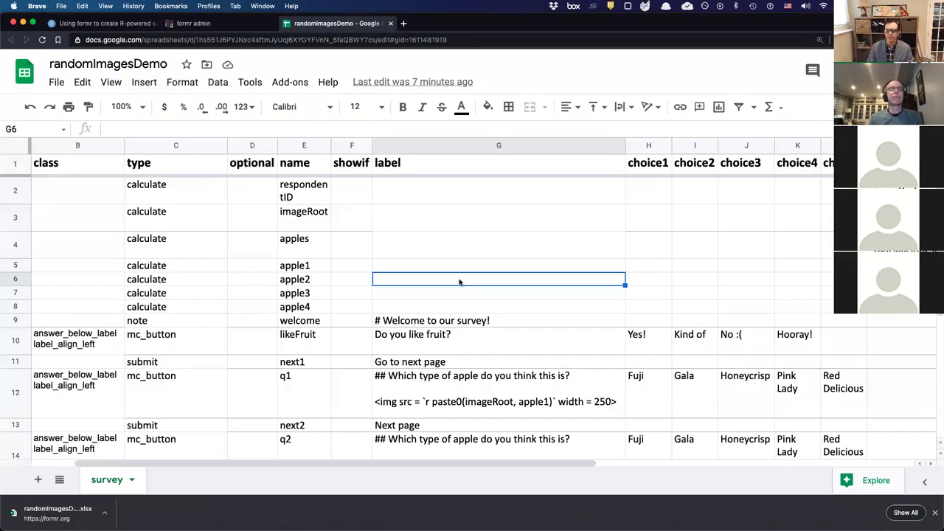
{"action": "scroll", "coordinate": [443, 280], "scroll_direction": "down", "scroll_amount": 3}
{"action": "left_click", "coordinate": [292, 145]}
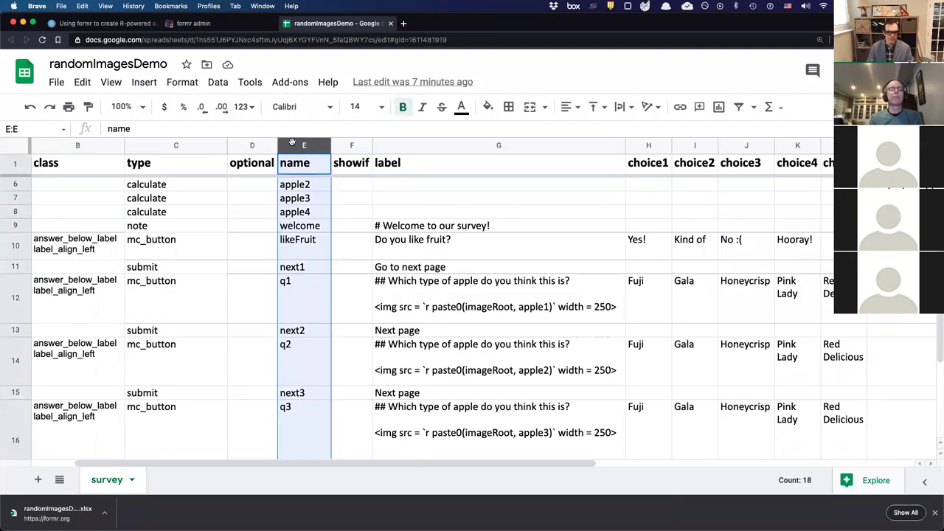
{"action": "left_click", "coordinate": [605, 249]}
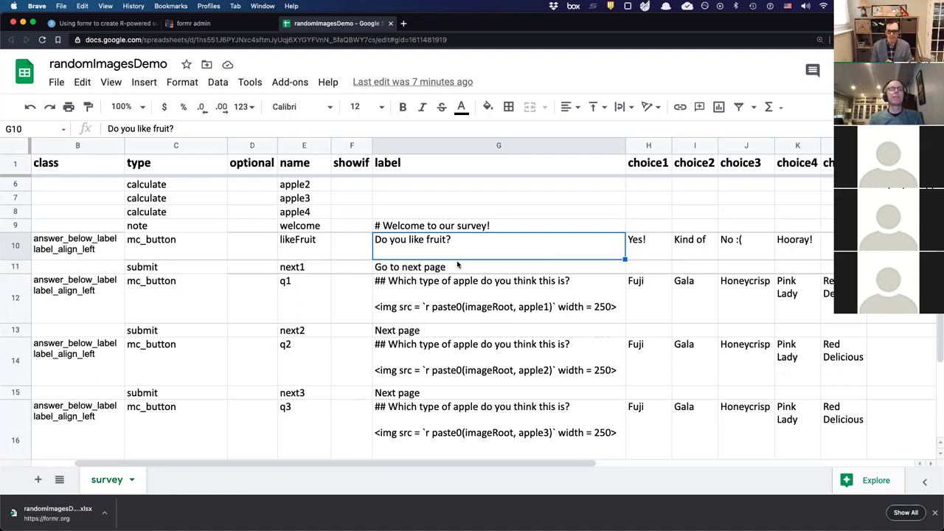
- Check an image URL in column G, then close the Excel workbook without saving
{"action": "key", "text": "super+Tab"}
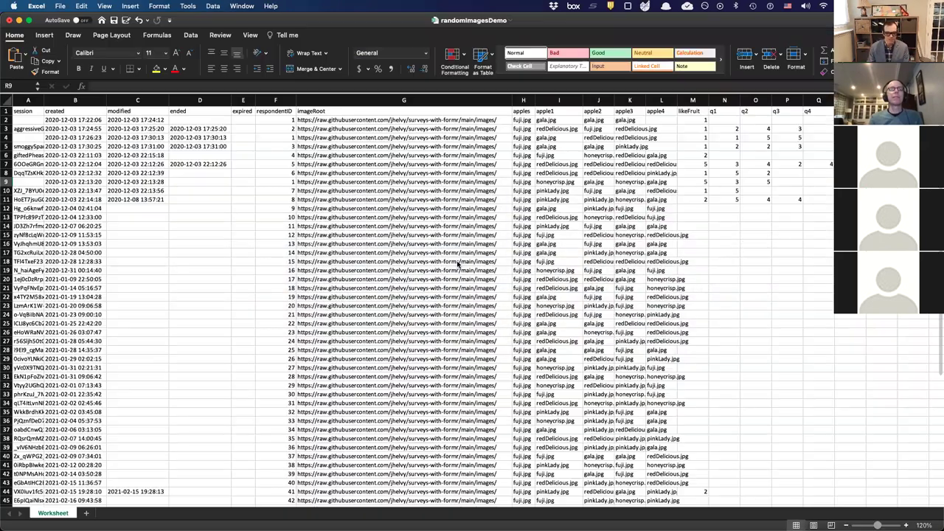
{"action": "left_click", "coordinate": [458, 262]}
{"action": "scroll", "coordinate": [780, 265], "scroll_direction": "down", "scroll_amount": 15}
{"action": "scroll", "coordinate": [779, 272], "scroll_direction": "up", "scroll_amount": 15}
{"action": "left_click", "coordinate": [780, 271]}
{"action": "key", "text": "super+w"}
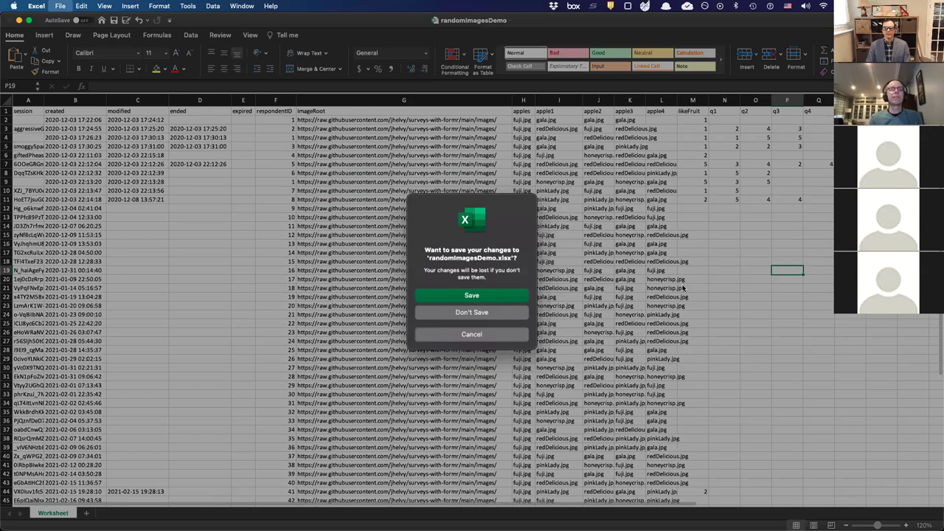
{"action": "left_click", "coordinate": [514, 315]}
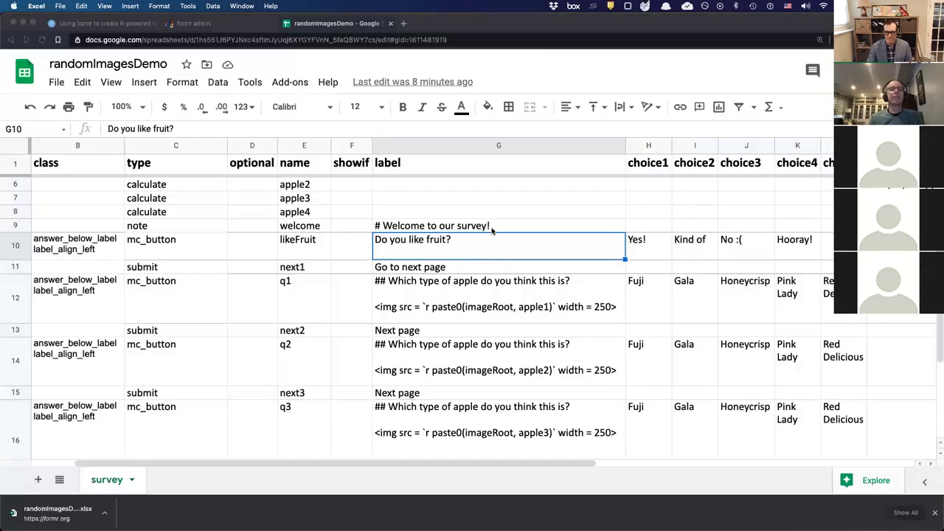
- Look over label cells G8 and G12 in the item sheet
{"action": "left_click", "coordinate": [504, 214]}
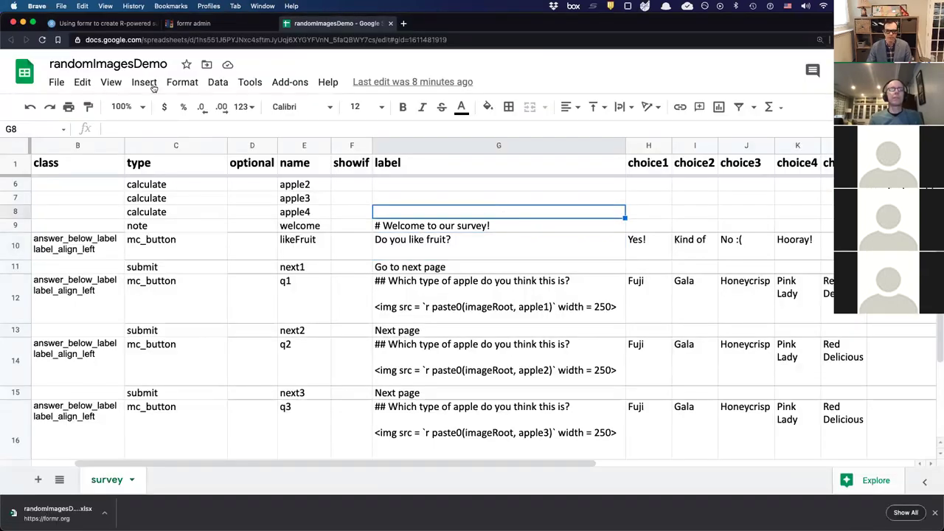
{"action": "left_click", "coordinate": [378, 293]}
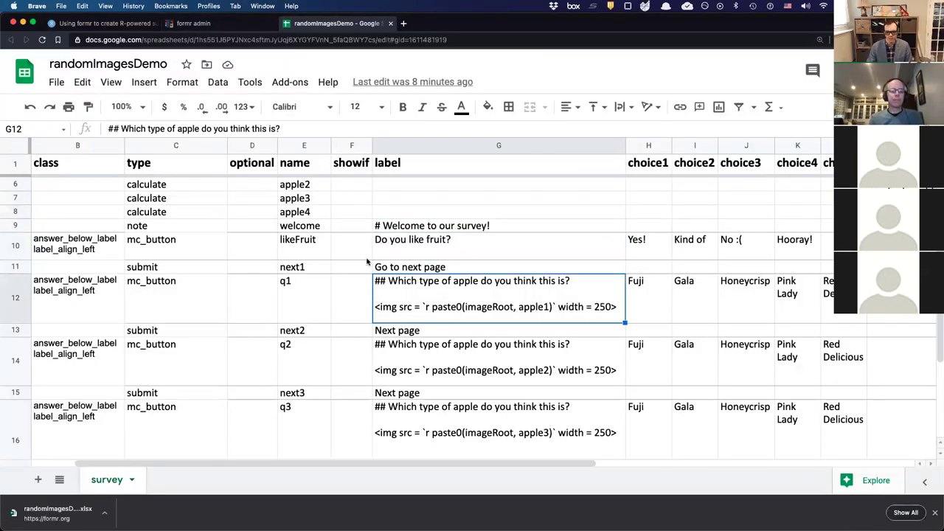
{"action": "left_click", "coordinate": [231, 27]}
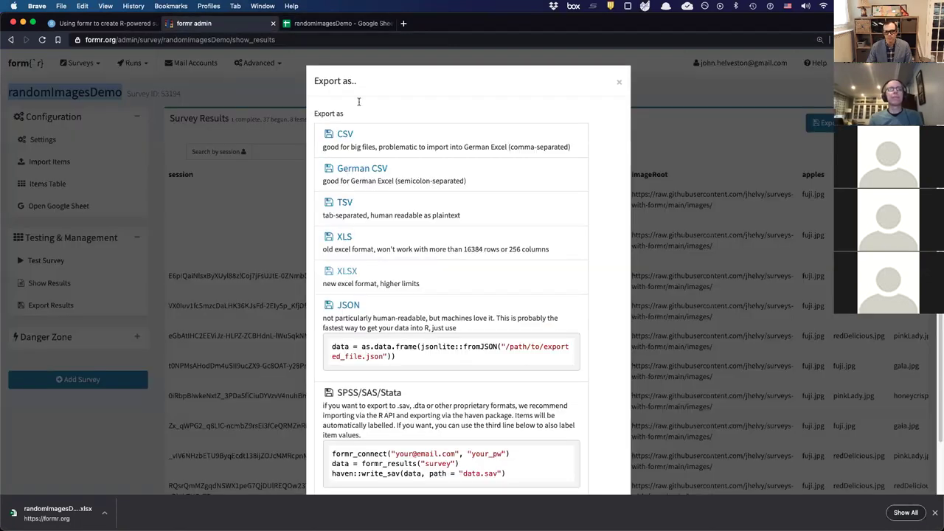
- Re-import the item table, pasting 'randomImagesDemo' as the delete-results confirmation
{"action": "left_click", "coordinate": [618, 86]}
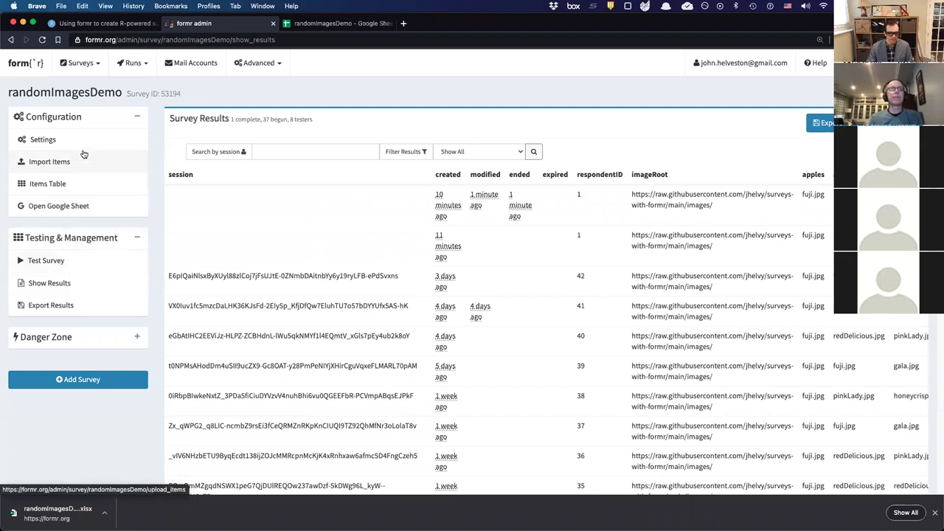
{"action": "left_click", "coordinate": [335, 23]}
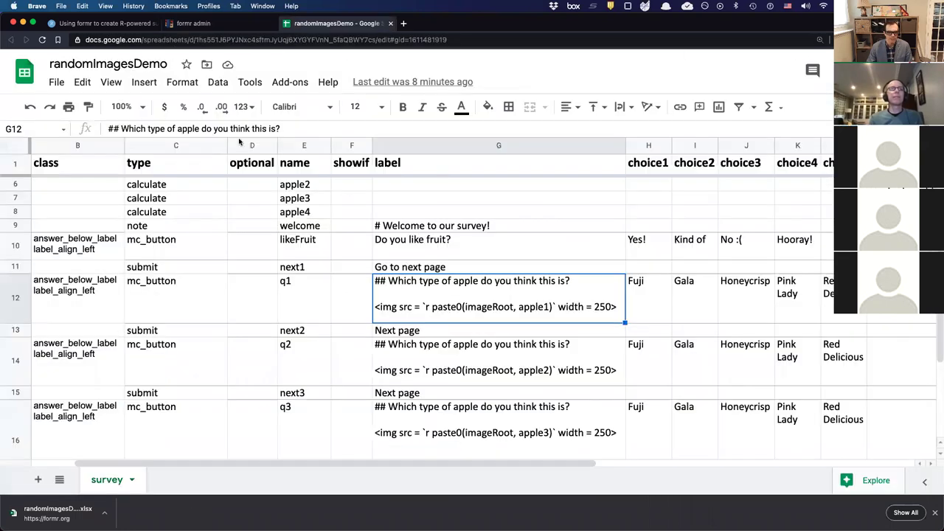
{"action": "left_click", "coordinate": [199, 23]}
{"action": "left_click", "coordinate": [74, 168]}
{"action": "double_click", "coordinate": [54, 92]}
{"action": "key", "text": "super+c"}
{"action": "scroll", "coordinate": [327, 372], "scroll_direction": "down", "scroll_amount": 3}
{"action": "left_click", "coordinate": [327, 359]}
{"action": "key", "text": "super+v"}
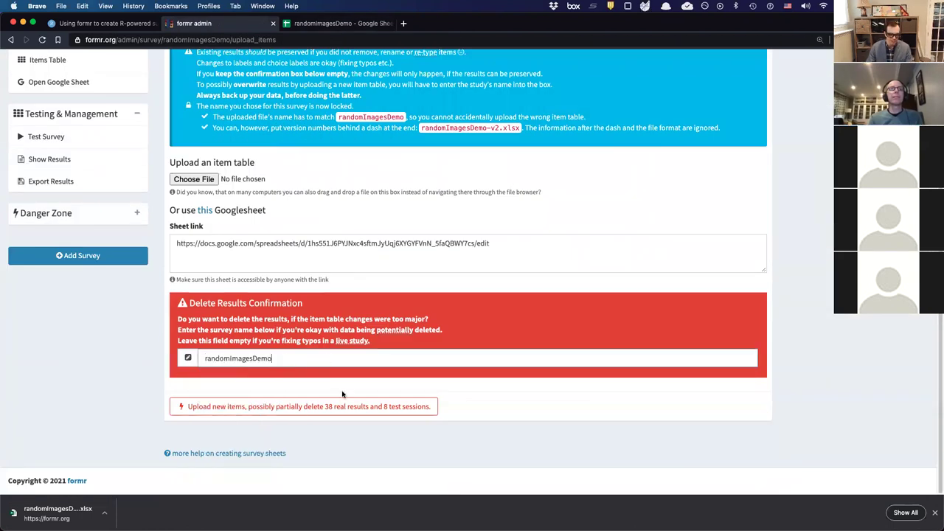
{"action": "left_click", "coordinate": [344, 407]}
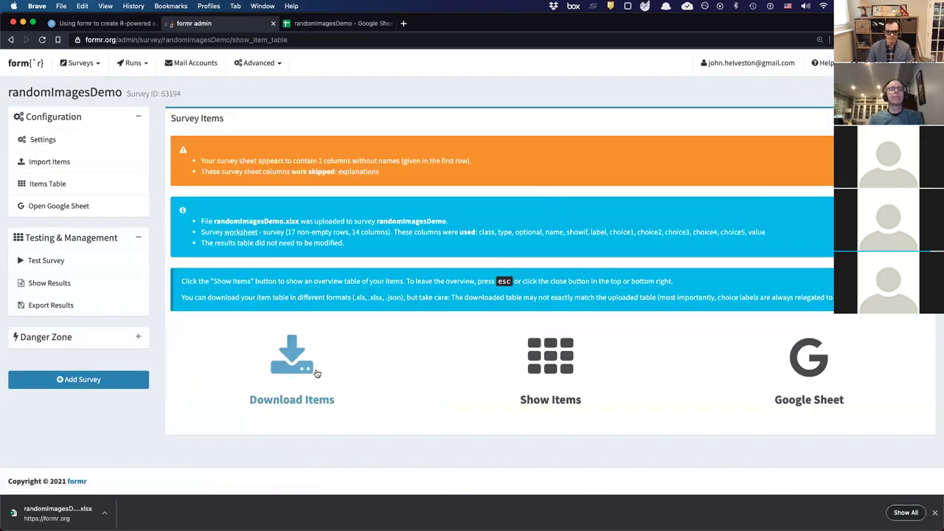
- Test-run the survey, answering 'Hooray!' to 'Do you like fruit?', then check label cell G8
{"action": "left_click", "coordinate": [46, 261]}
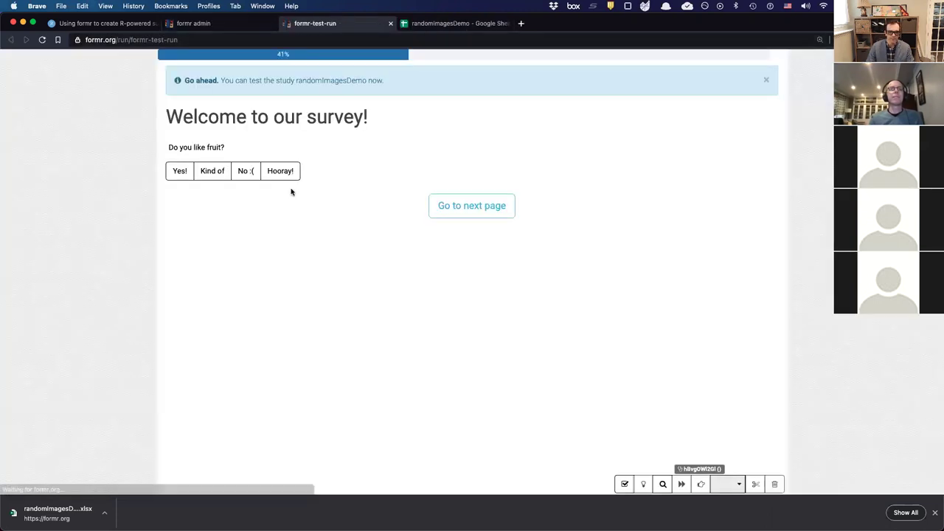
{"action": "left_click", "coordinate": [284, 172]}
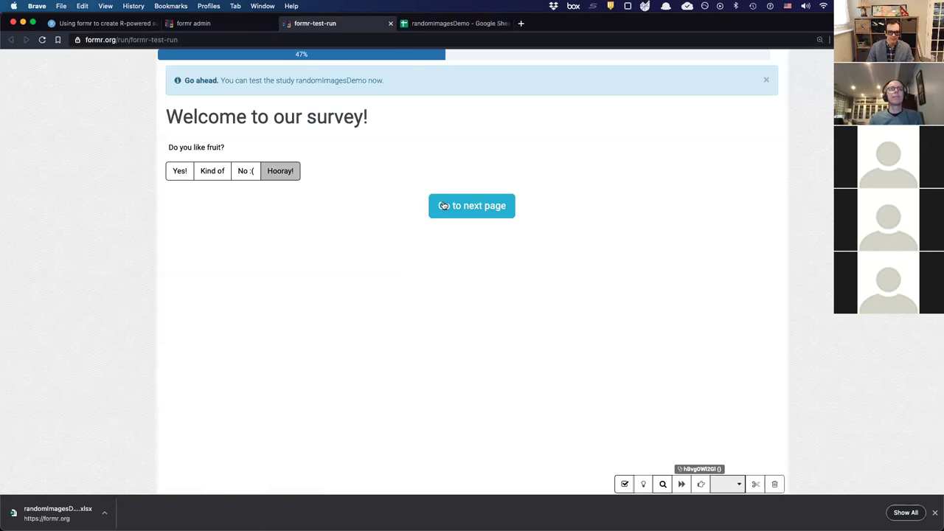
{"action": "key", "text": "super+w"}
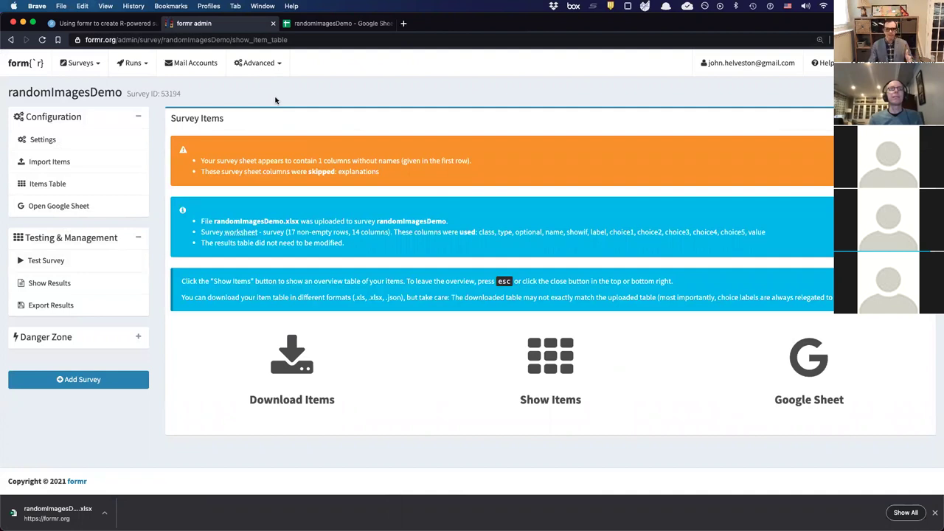
{"action": "left_click", "coordinate": [359, 22]}
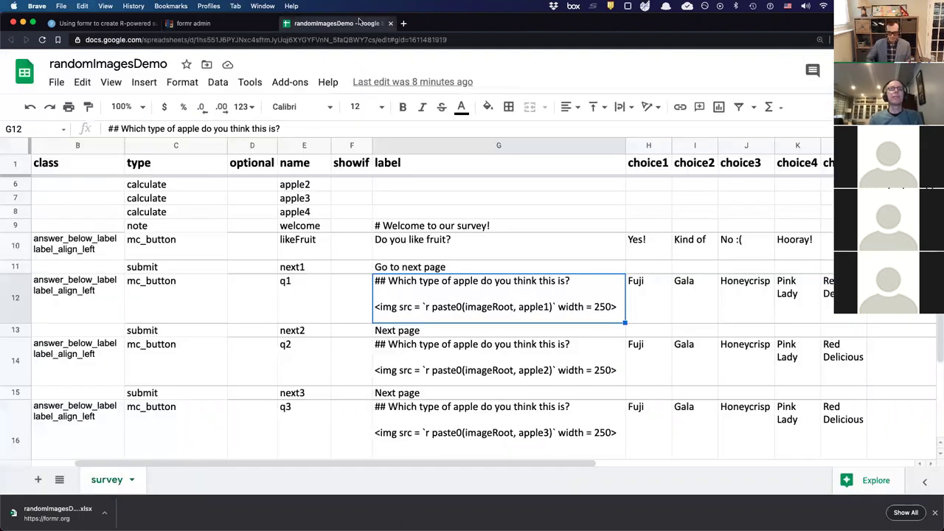
{"action": "left_click", "coordinate": [436, 215]}
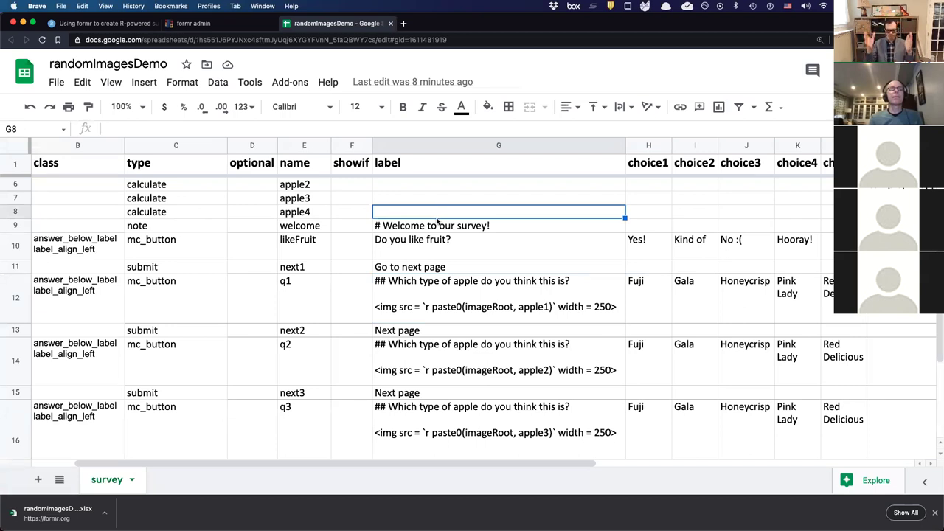
{"action": "left_click", "coordinate": [231, 24]}
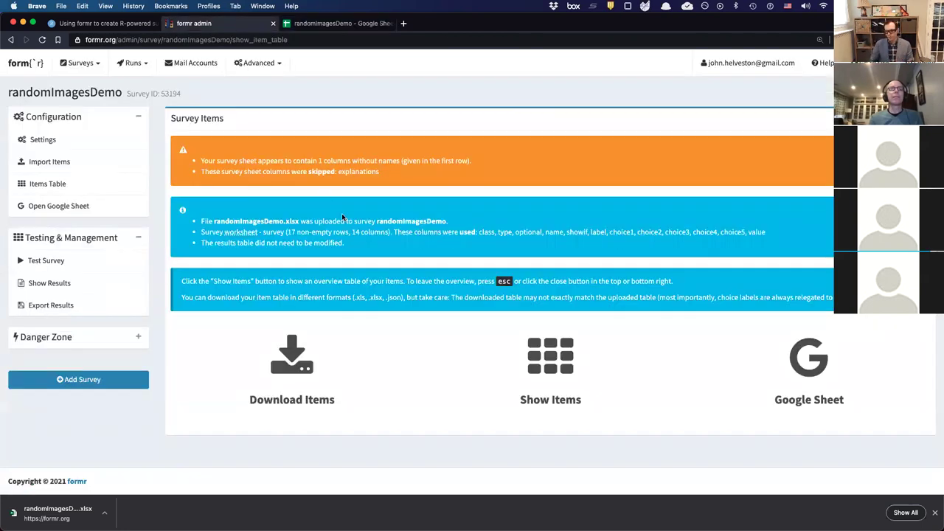
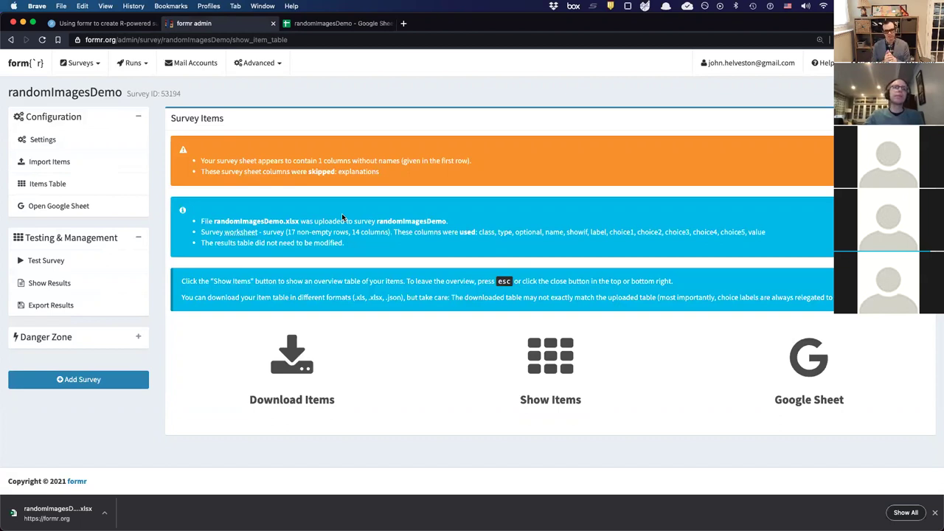
- Inspect the label column G (cell G8) in the randomImagesDemo spreadsheet, then return to formr
{"action": "left_click", "coordinate": [339, 24]}
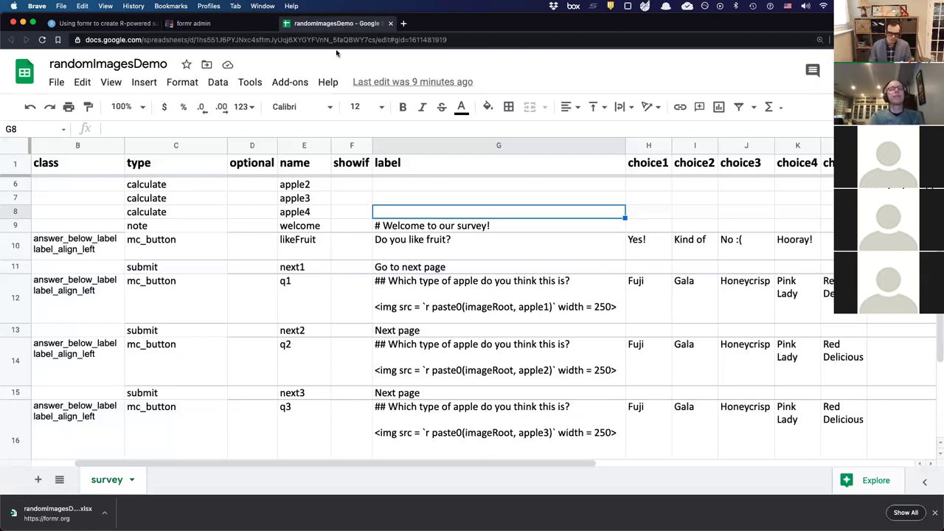
{"action": "left_click", "coordinate": [433, 146]}
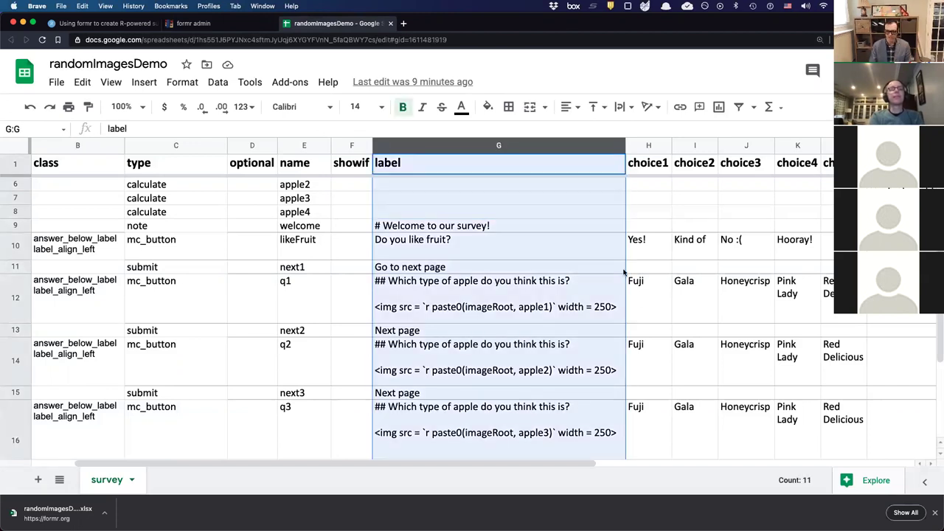
{"action": "left_click", "coordinate": [764, 244]}
{"action": "left_click", "coordinate": [574, 212]}
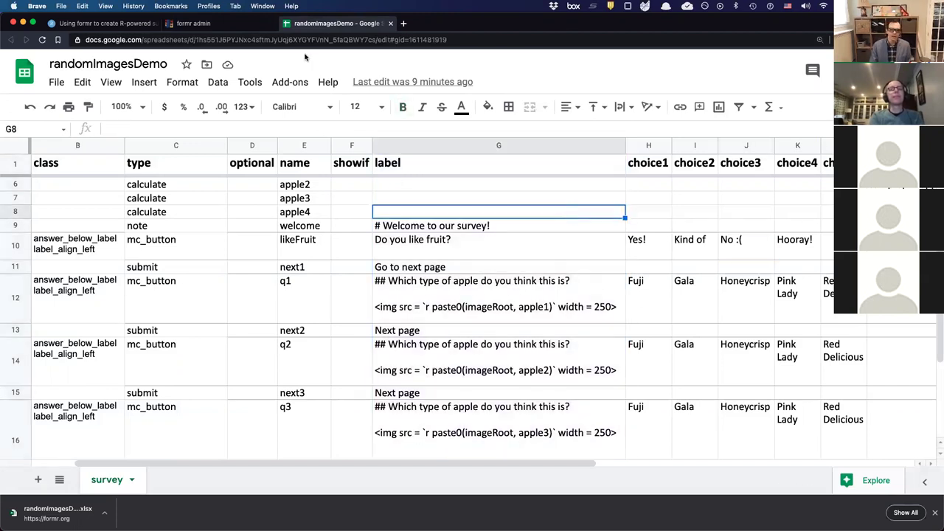
{"action": "left_click", "coordinate": [260, 27]}
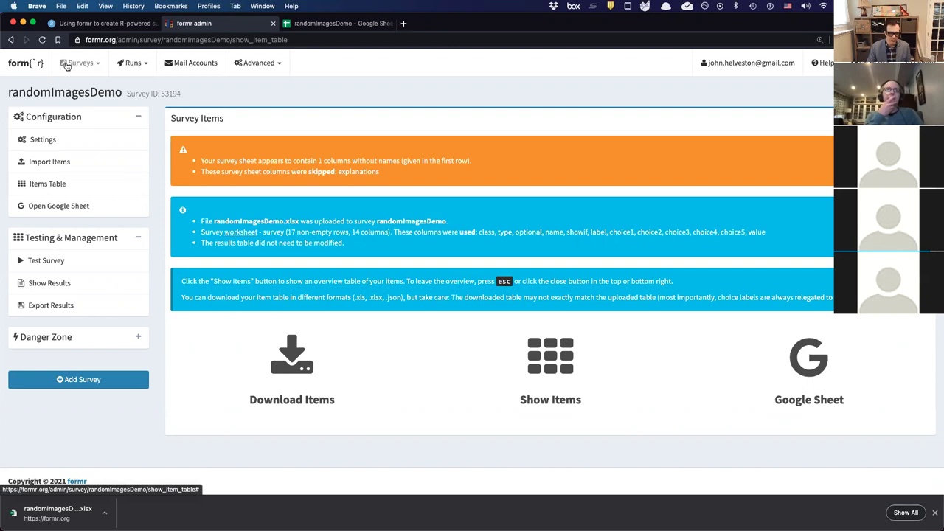
- Open the randomImagesDemo run and restrict its access to only yourself
{"action": "left_click", "coordinate": [132, 63]}
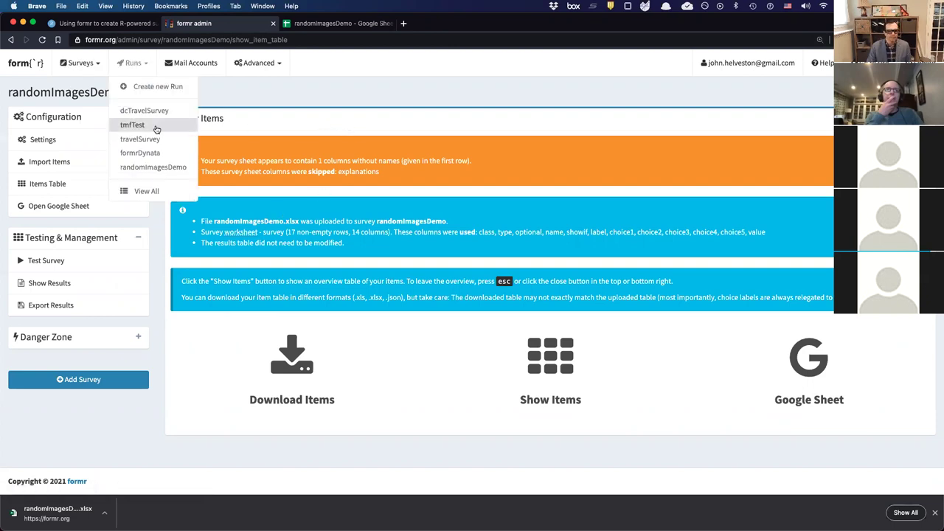
{"action": "left_click", "coordinate": [179, 167]}
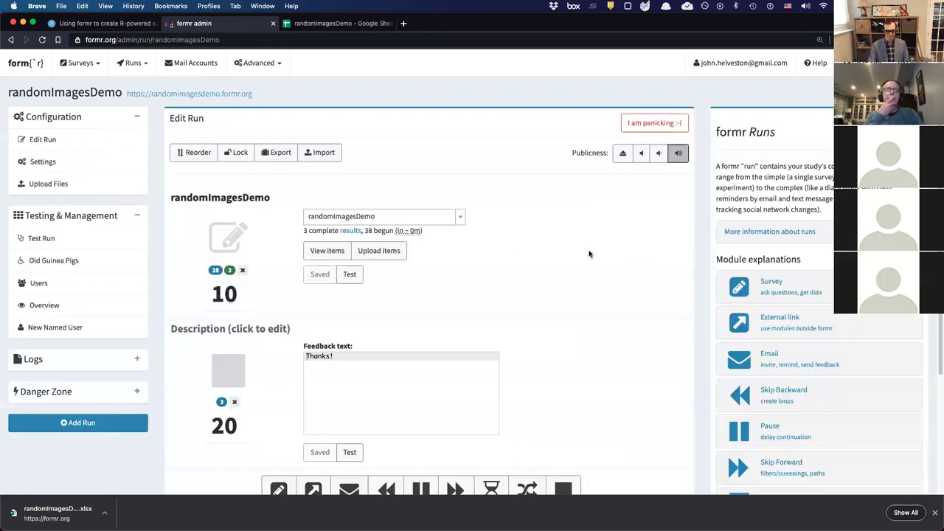
{"action": "scroll", "coordinate": [458, 236], "scroll_direction": "down", "scroll_amount": 3}
{"action": "scroll", "coordinate": [442, 251], "scroll_direction": "up", "scroll_amount": 3}
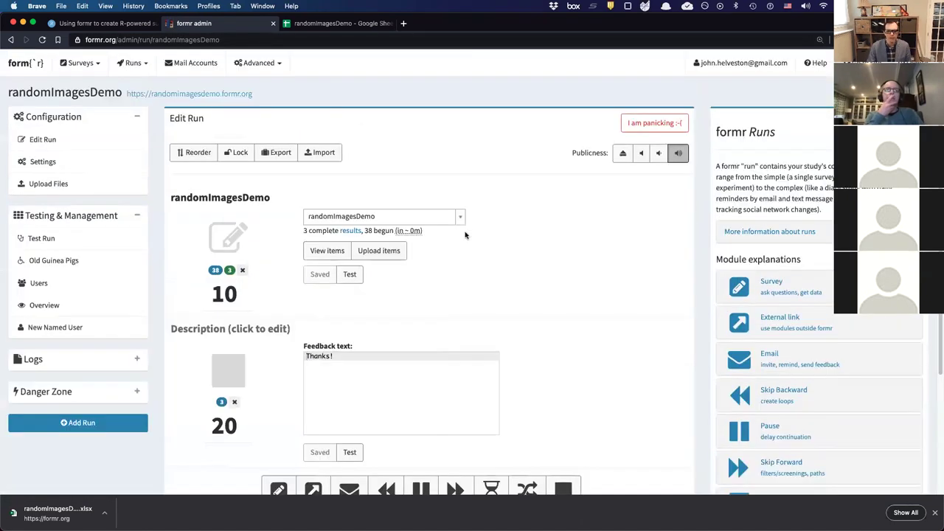
{"action": "left_click", "coordinate": [623, 153]}
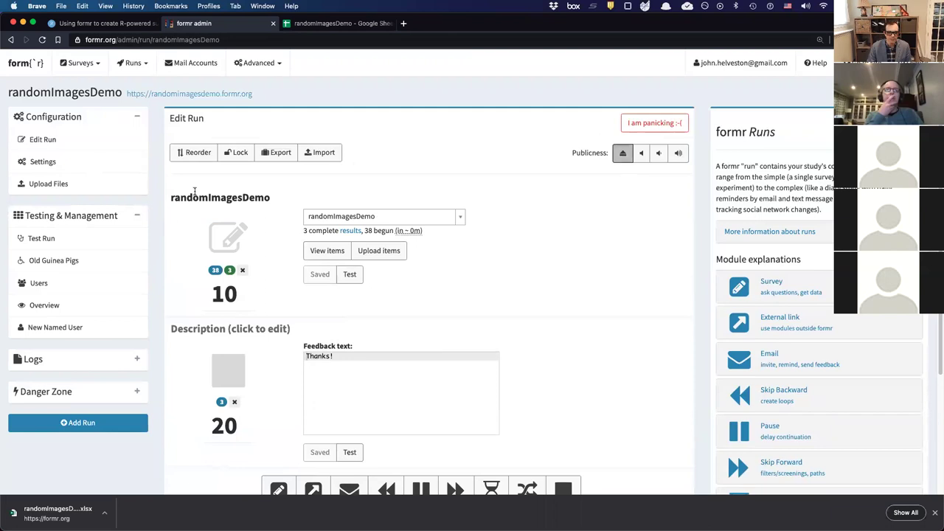
- Add a new survey unit to the randomImagesDemo run
{"action": "scroll", "coordinate": [302, 367], "scroll_direction": "down", "scroll_amount": 3}
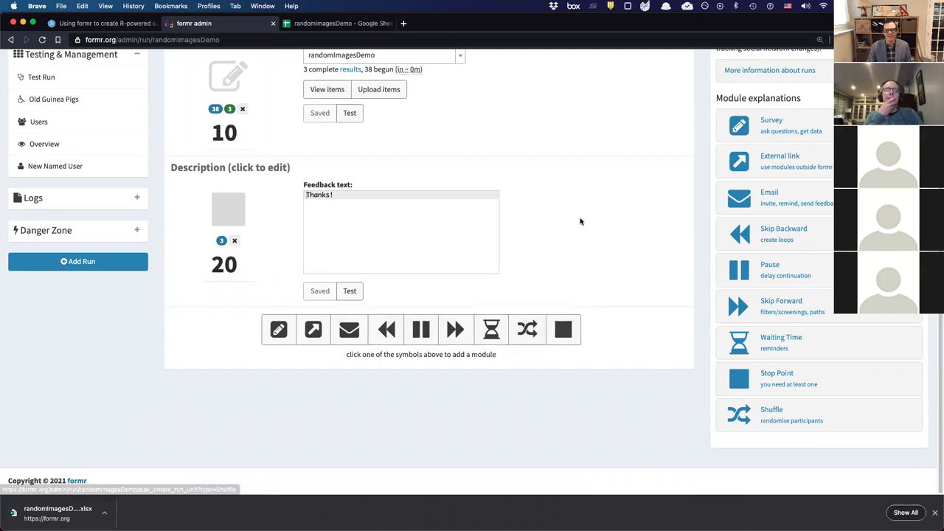
{"action": "left_click", "coordinate": [280, 327]}
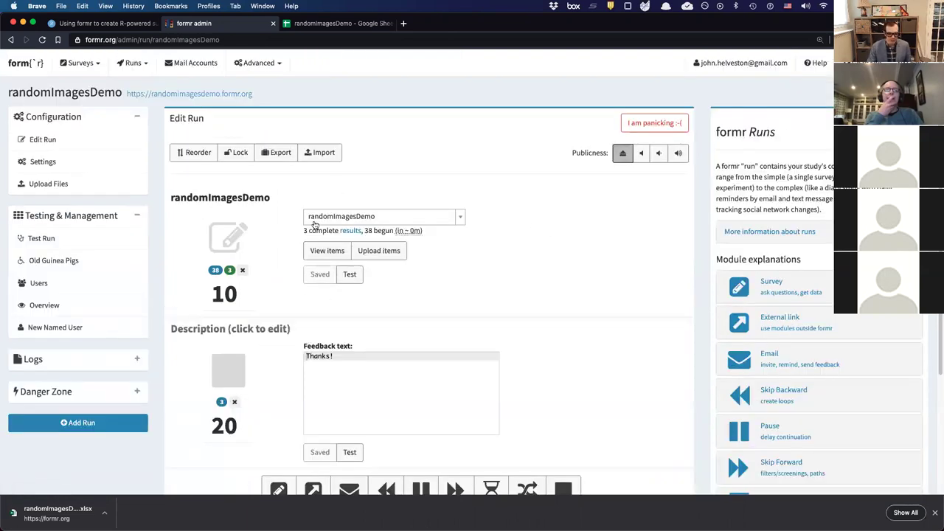
{"action": "scroll", "coordinate": [402, 224], "scroll_direction": "down", "scroll_amount": 1}
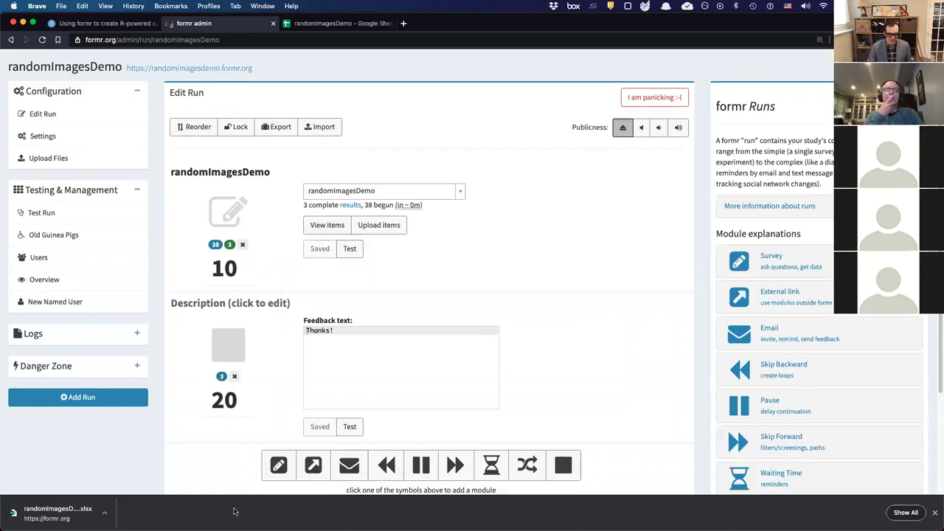
- Add another survey unit, leave it without a survey, and delete the empty unit 30
{"action": "left_click", "coordinate": [279, 466]}
{"action": "scroll", "coordinate": [279, 334], "scroll_direction": "down", "scroll_amount": 3}
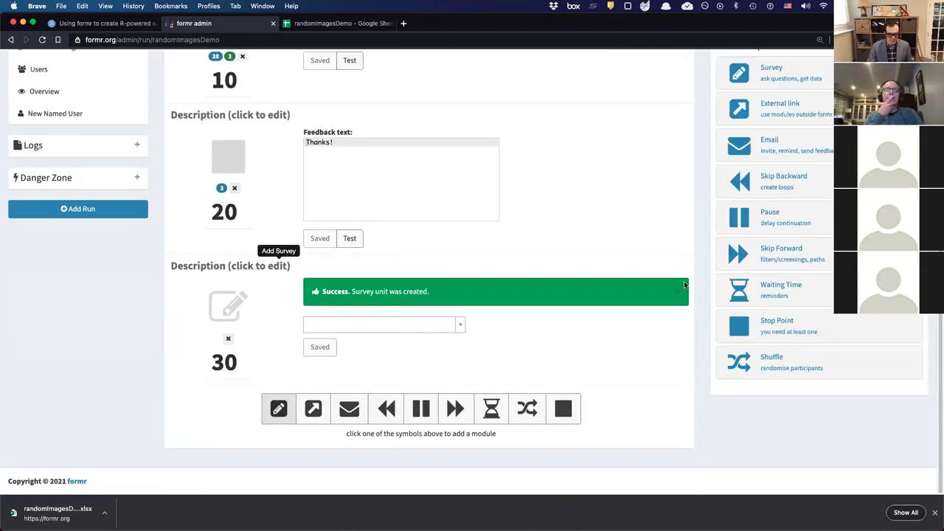
{"action": "left_click", "coordinate": [412, 324]}
{"action": "scroll", "coordinate": [413, 379], "scroll_direction": "down", "scroll_amount": 5}
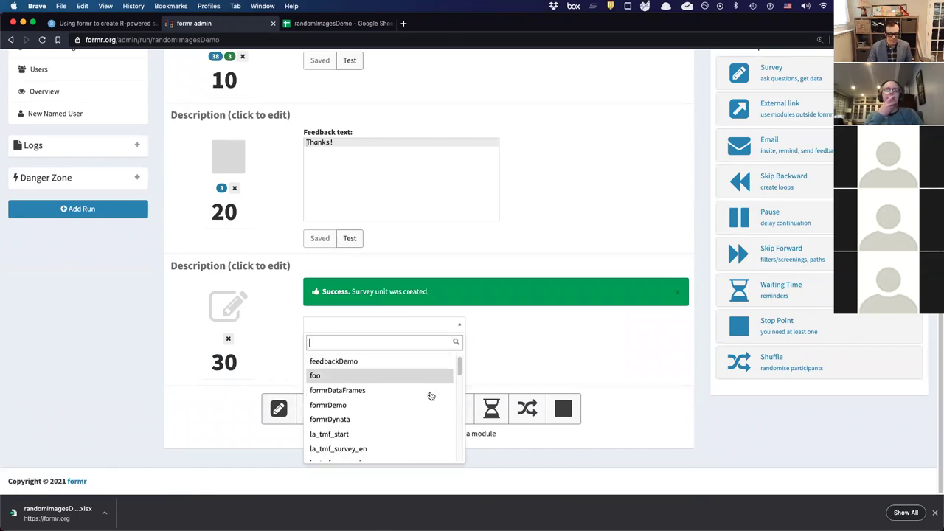
{"action": "scroll", "coordinate": [428, 407], "scroll_direction": "up", "scroll_amount": 5}
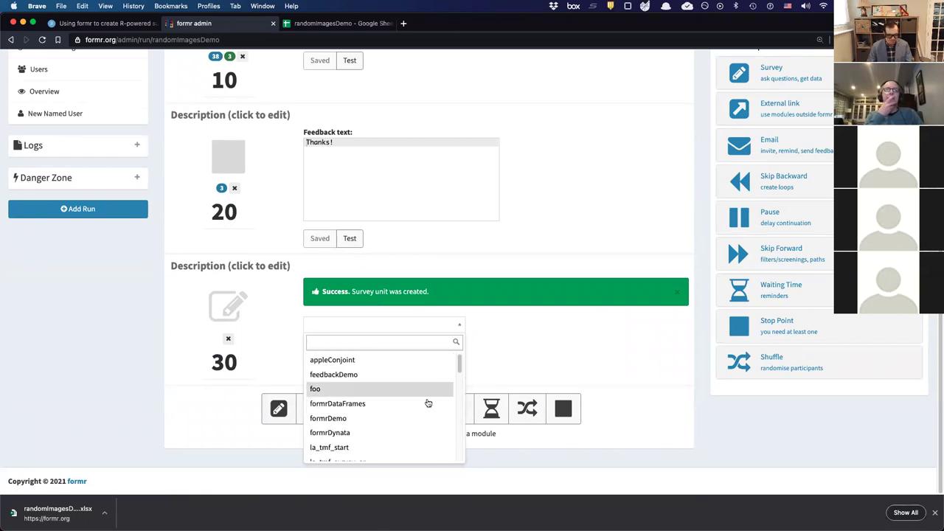
{"action": "left_click", "coordinate": [461, 249]}
{"action": "left_click", "coordinate": [316, 25]}
{"action": "left_click", "coordinate": [202, 27]}
{"action": "left_click", "coordinate": [337, 325]}
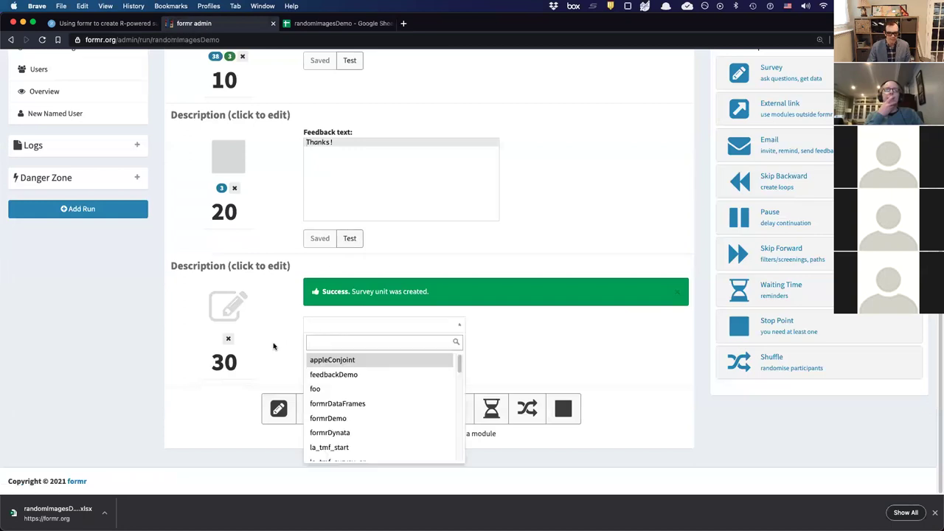
{"action": "left_click", "coordinate": [228, 339]}
{"action": "left_click", "coordinate": [228, 338]}
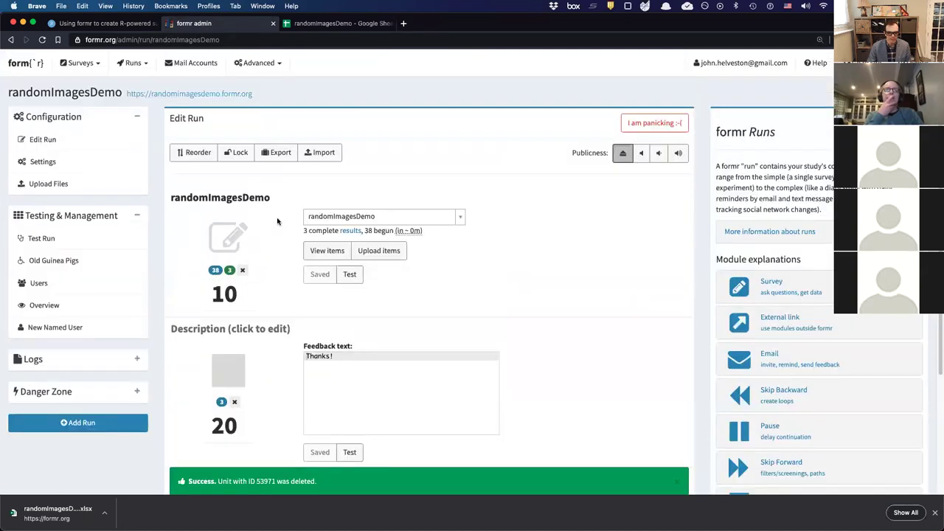
- Keep randomImagesDemo as the survey for the first unit at 10
{"action": "left_click", "coordinate": [405, 218]}
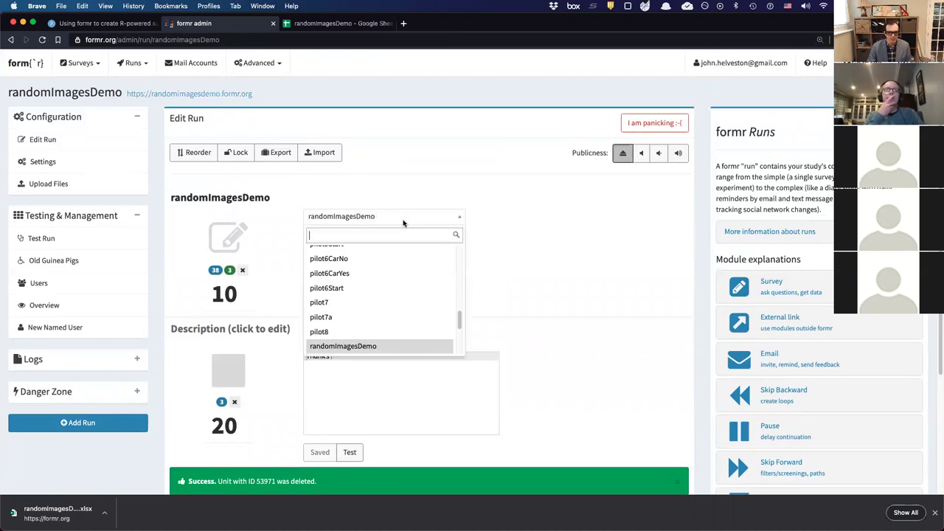
{"action": "scroll", "coordinate": [440, 341], "scroll_direction": "up", "scroll_amount": 1}
{"action": "left_click", "coordinate": [521, 287]}
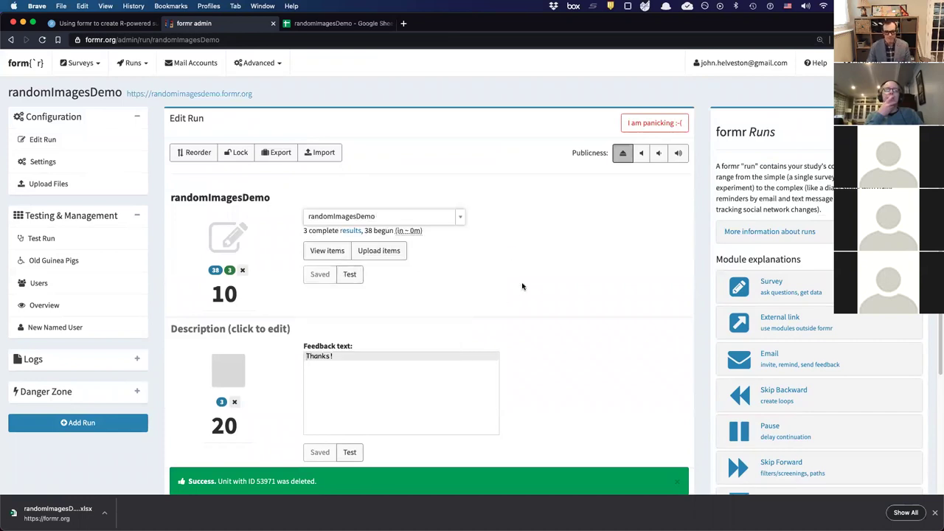
{"action": "scroll", "coordinate": [509, 291], "scroll_direction": "down", "scroll_amount": 1}
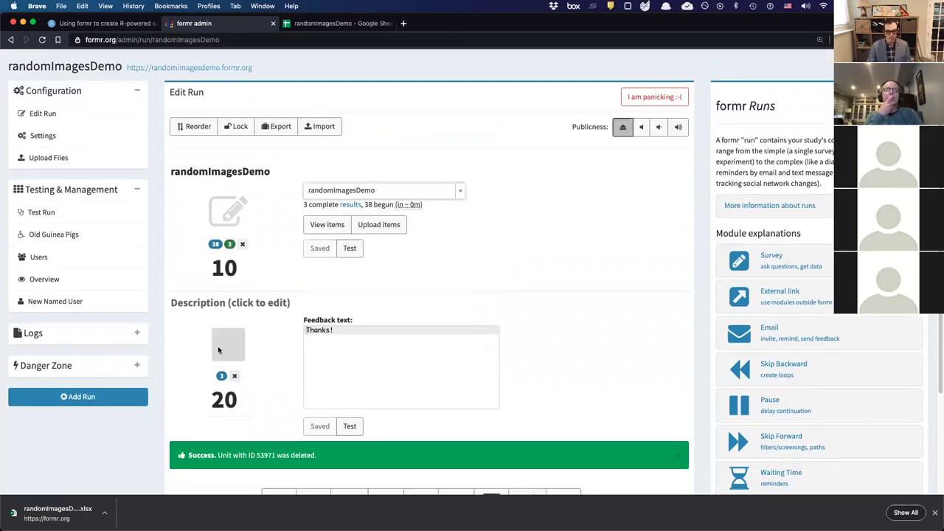
{"action": "scroll", "coordinate": [221, 347], "scroll_direction": "down", "scroll_amount": 1}
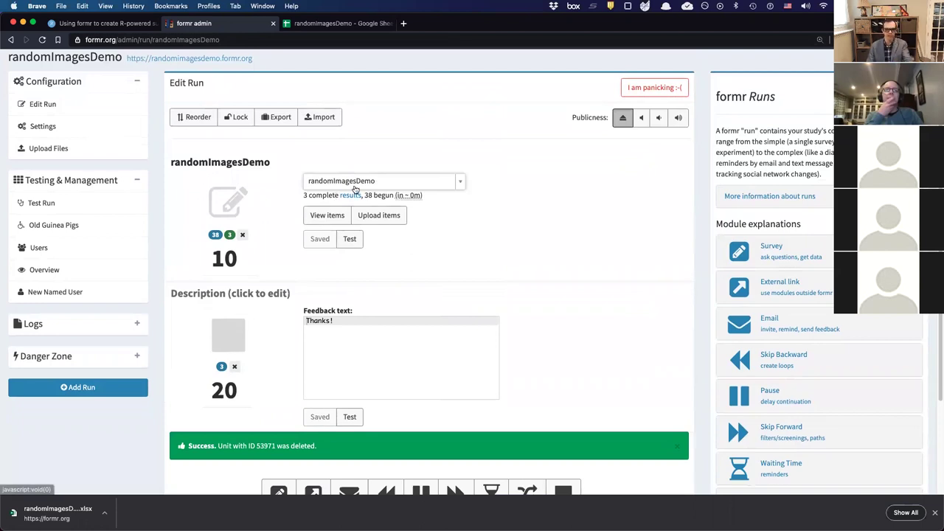
- Compare spreadsheet label cell G18 with the end unit's Thanks! feedback text
{"action": "left_click", "coordinate": [340, 23]}
{"action": "scroll", "coordinate": [433, 346], "scroll_direction": "down", "scroll_amount": 5}
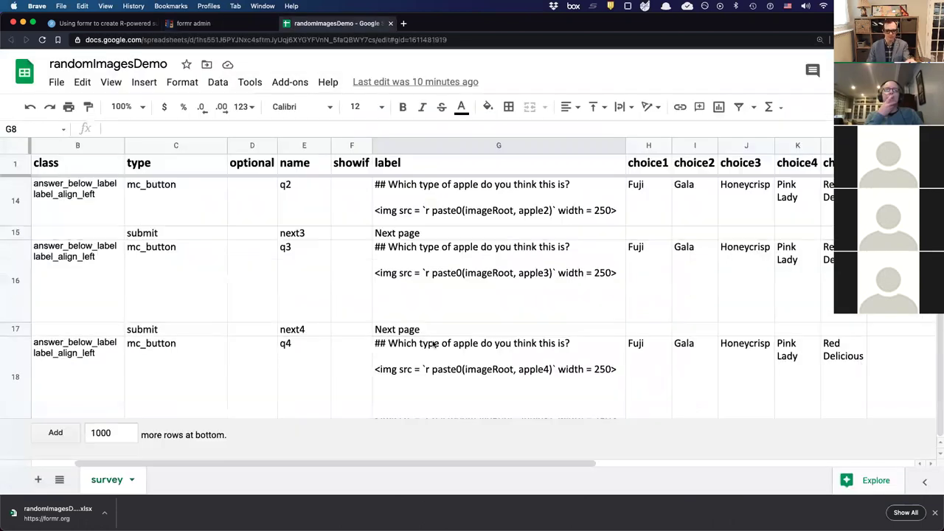
{"action": "left_click", "coordinate": [440, 394]}
{"action": "left_click", "coordinate": [194, 23]}
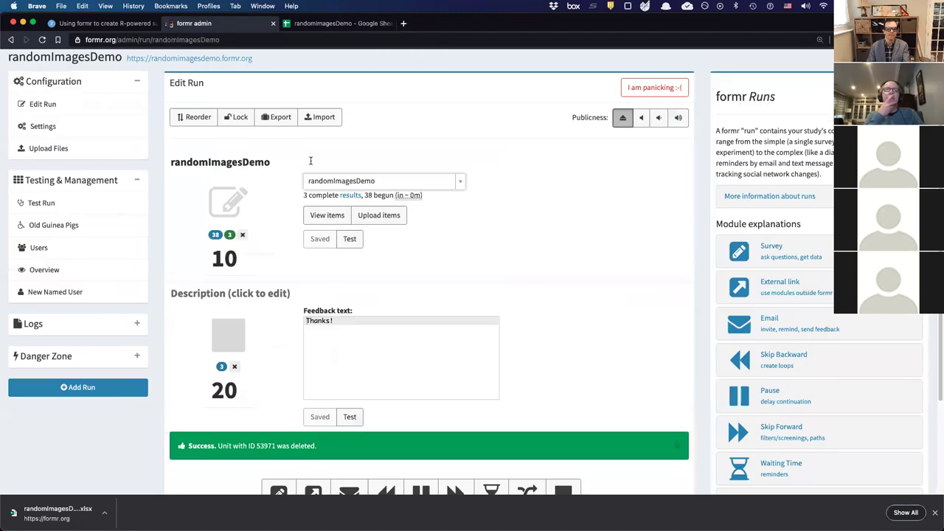
{"action": "triple_click", "coordinate": [342, 323]}
{"action": "left_click", "coordinate": [397, 369]}
{"action": "scroll", "coordinate": [332, 193], "scroll_direction": "down", "scroll_amount": 1}
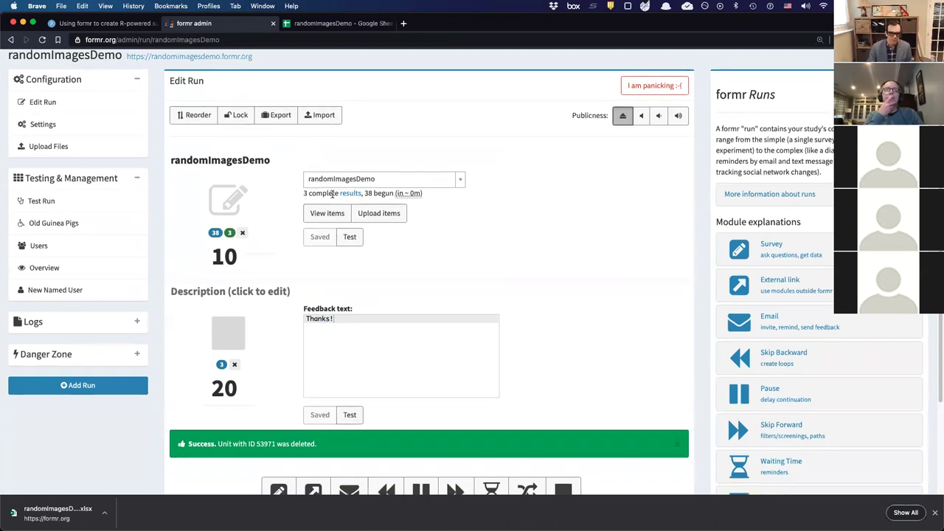
{"action": "scroll", "coordinate": [332, 194], "scroll_direction": "down", "scroll_amount": 1}
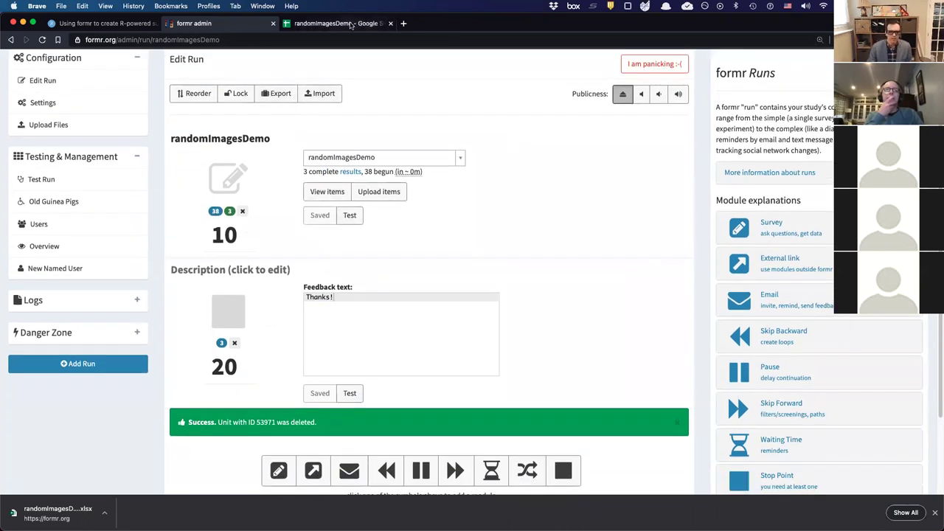
- Check label cell G3 in the spreadsheet and return to the run page
{"action": "left_click", "coordinate": [351, 24]}
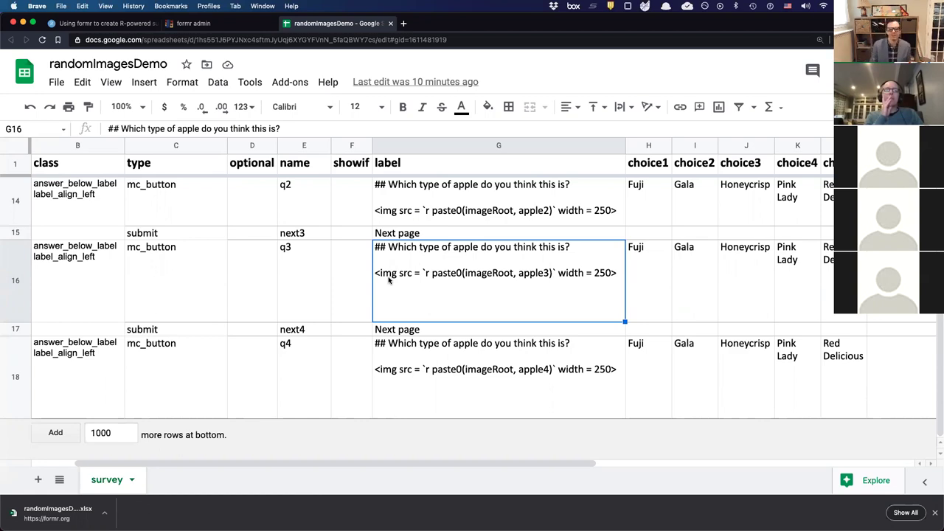
{"action": "left_click", "coordinate": [237, 25]}
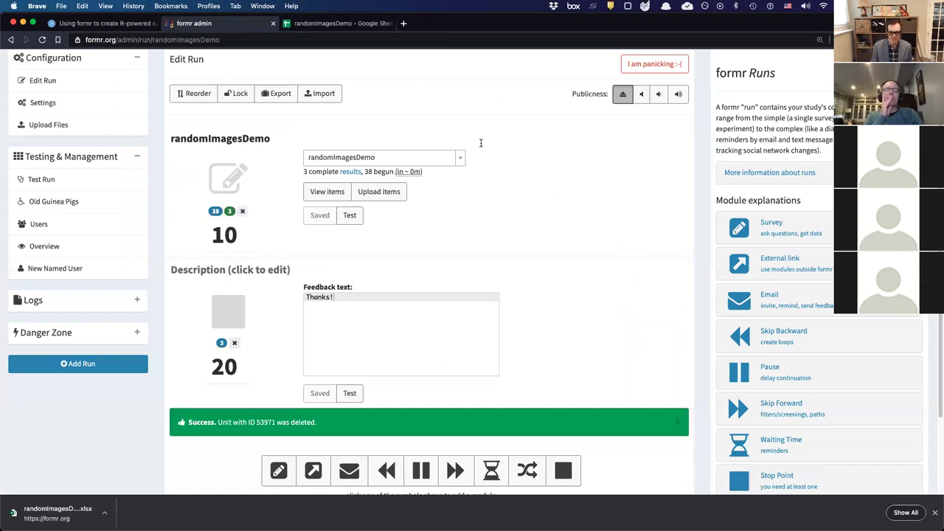
{"action": "scroll", "coordinate": [381, 196], "scroll_direction": "down", "scroll_amount": 3}
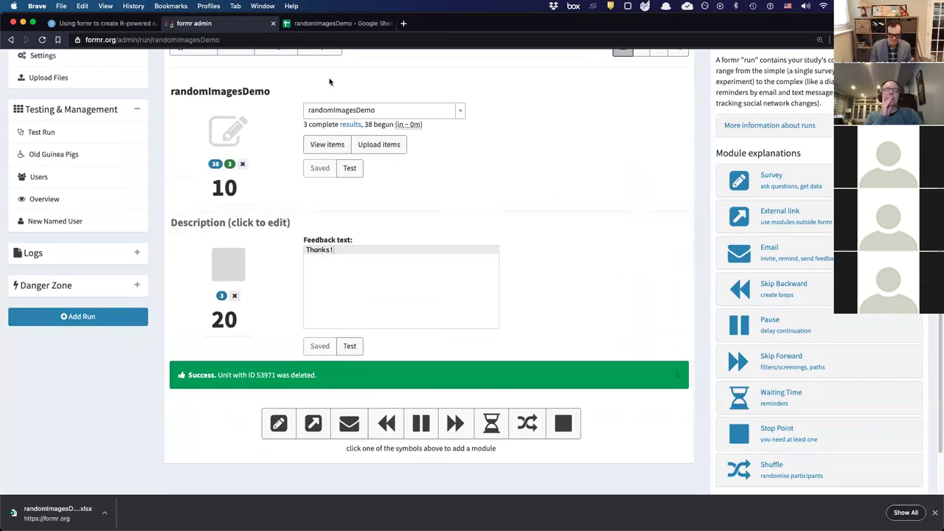
{"action": "left_click", "coordinate": [338, 24]}
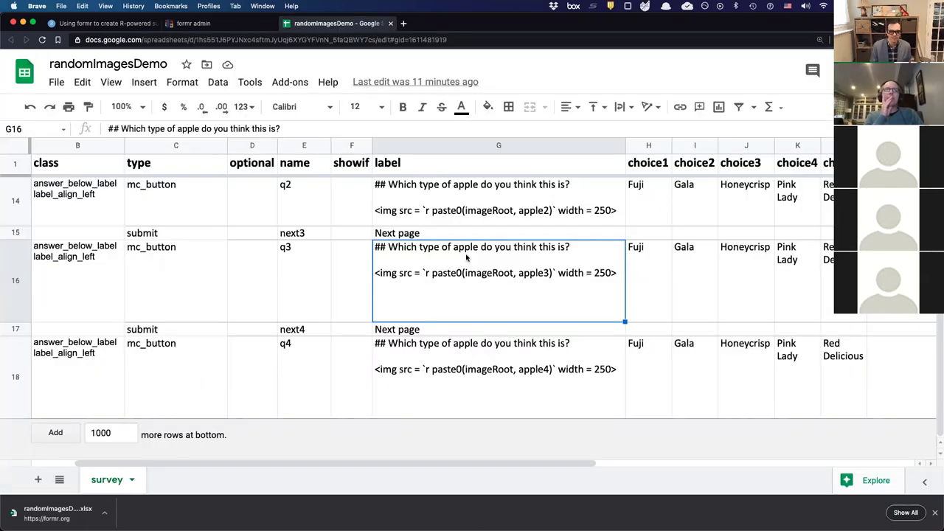
{"action": "scroll", "coordinate": [460, 250], "scroll_direction": "up", "scroll_amount": 5}
{"action": "left_click", "coordinate": [443, 216]}
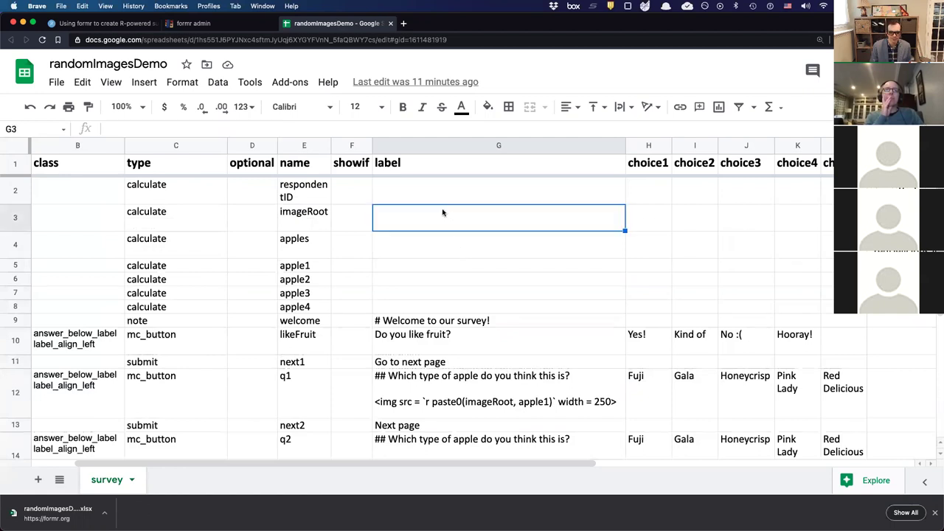
{"action": "left_click", "coordinate": [253, 25]}
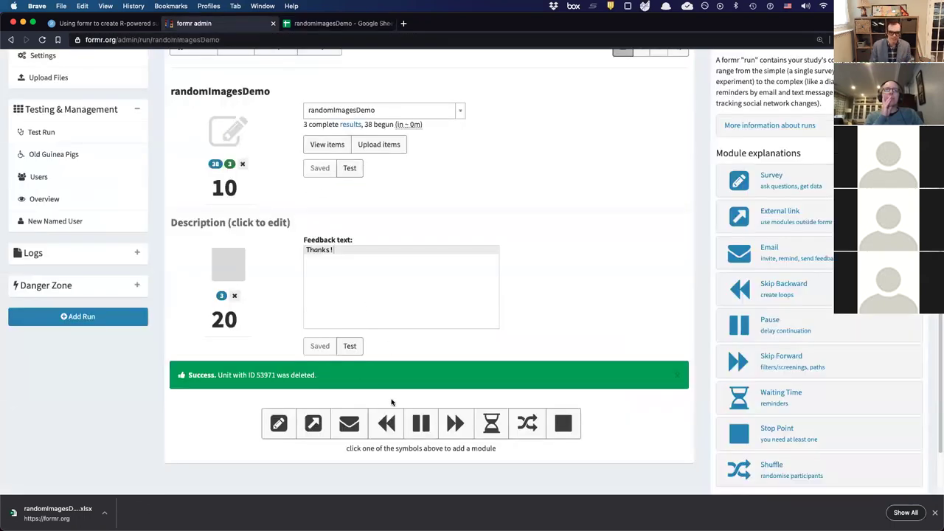
- Add a Skip Forward unit with condition start$isStudent == TRUE targeting 32, and save it
{"action": "left_click", "coordinate": [455, 423]}
{"action": "scroll", "coordinate": [210, 263], "scroll_direction": "down", "scroll_amount": 2}
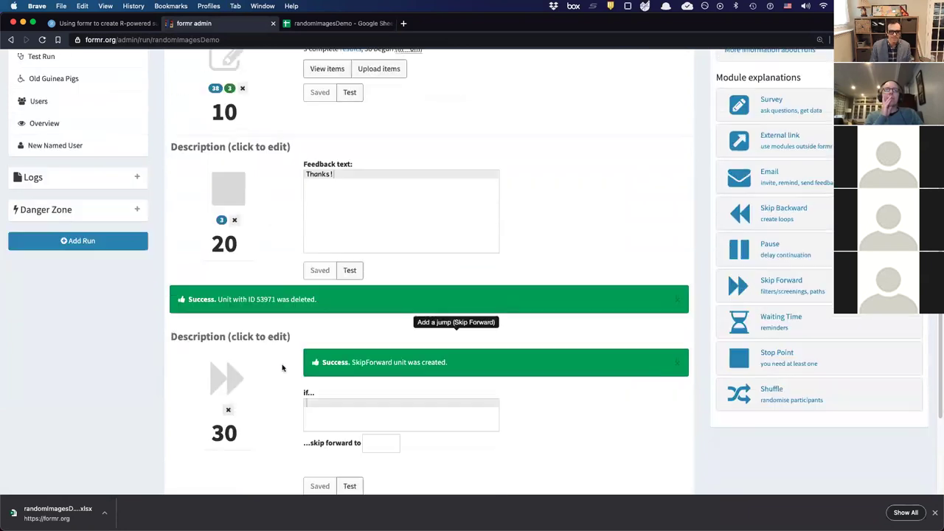
{"action": "left_click", "coordinate": [341, 410]}
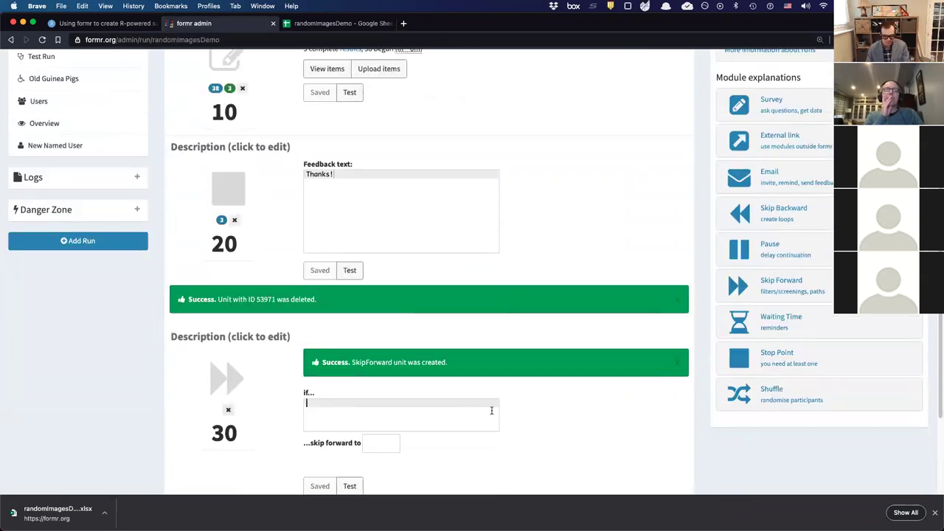
{"action": "type", "text": "sto"}
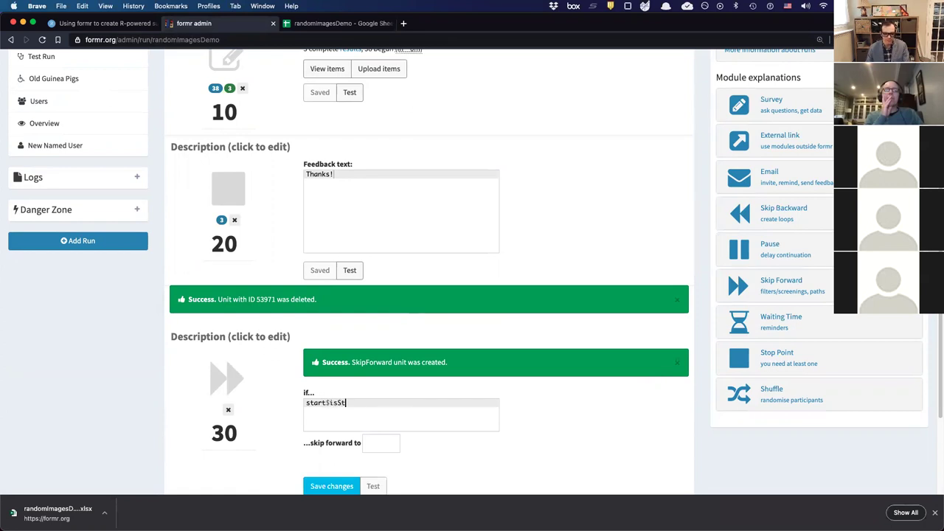
{"action": "left_click", "coordinate": [368, 27]}
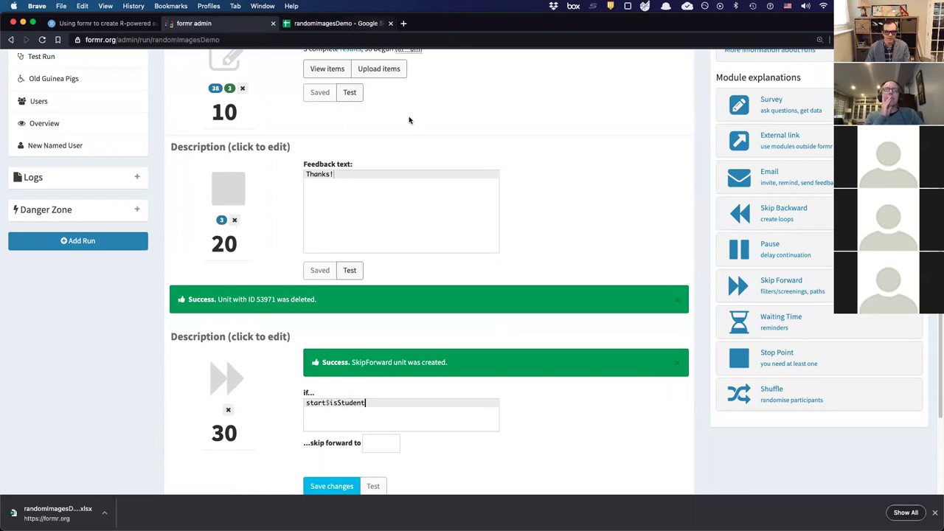
{"action": "left_click", "coordinate": [199, 24]}
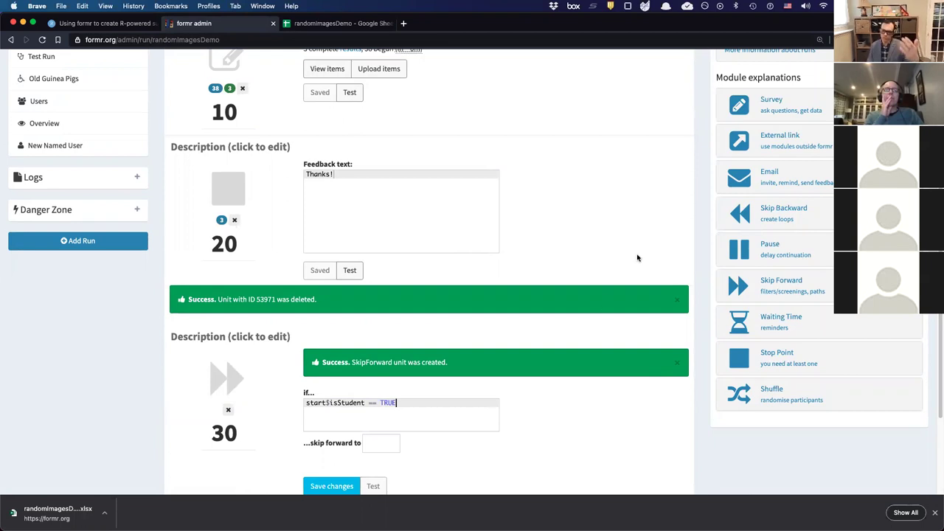
{"action": "left_click", "coordinate": [390, 444]}
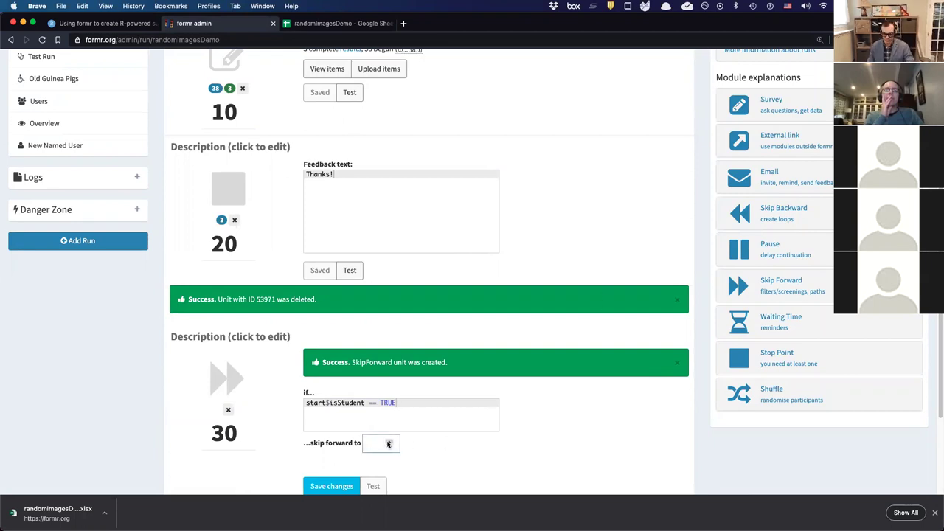
{"action": "type", "text": "32"}
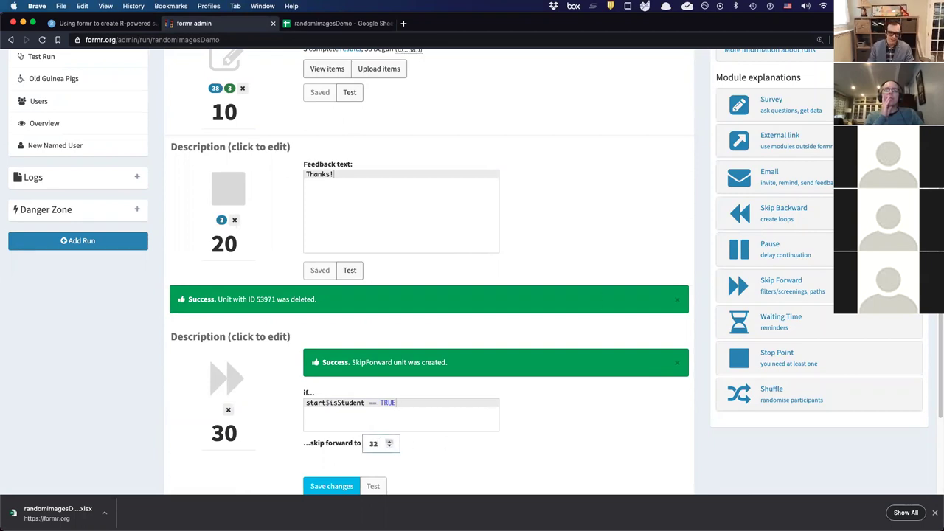
{"action": "left_click", "coordinate": [332, 486]}
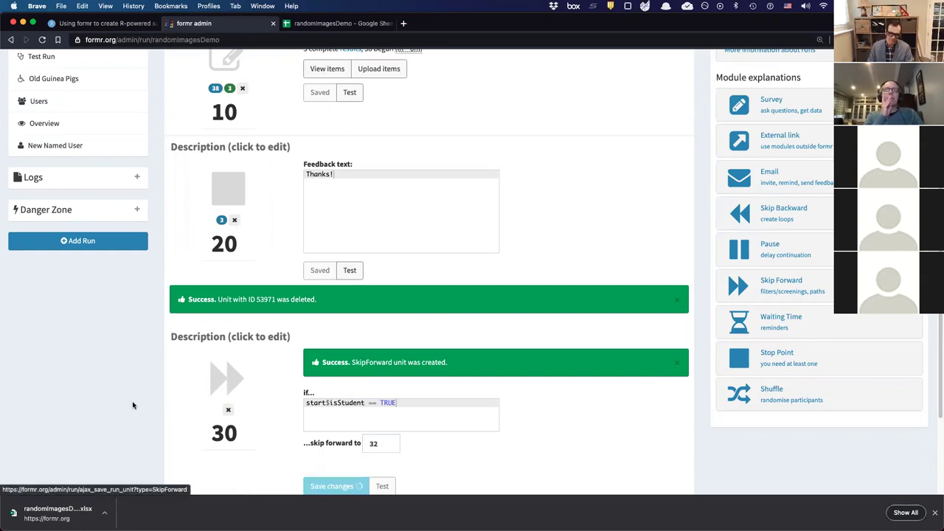
- Move the skip-forward unit to position 1 and reorder the run
{"action": "double_click", "coordinate": [230, 433]}
{"action": "type", "text": "1"}
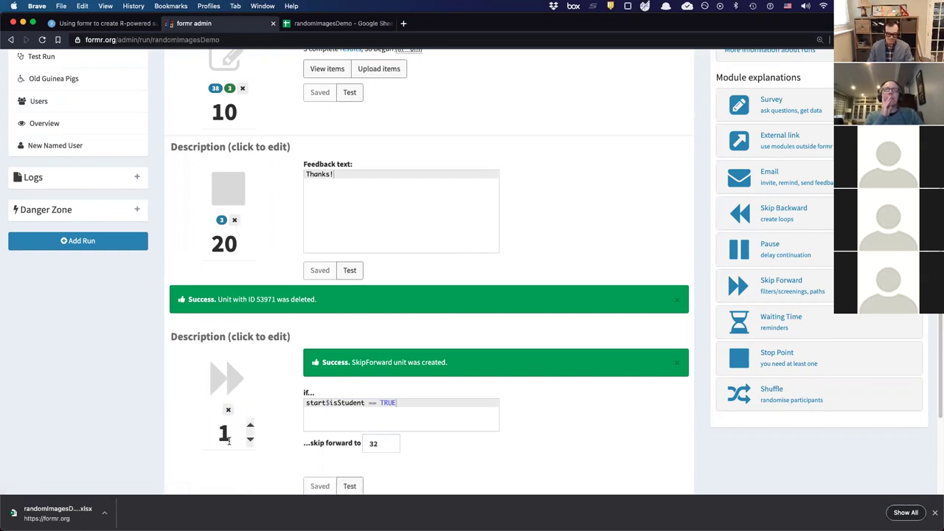
{"action": "scroll", "coordinate": [342, 196], "scroll_direction": "up", "scroll_amount": 5}
{"action": "left_click", "coordinate": [195, 153]}
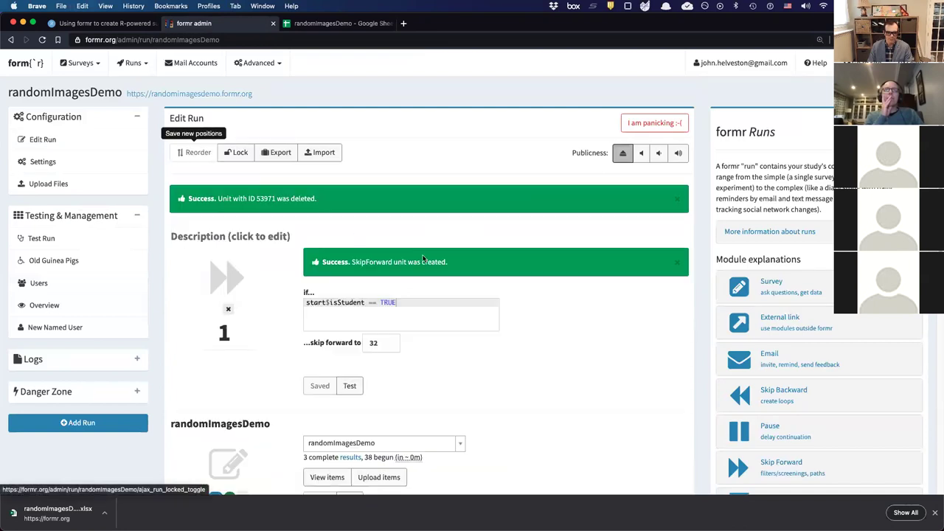
- Change the skip target from 32 to 10, save, and reload the run page
{"action": "scroll", "coordinate": [575, 265], "scroll_direction": "down", "scroll_amount": 1}
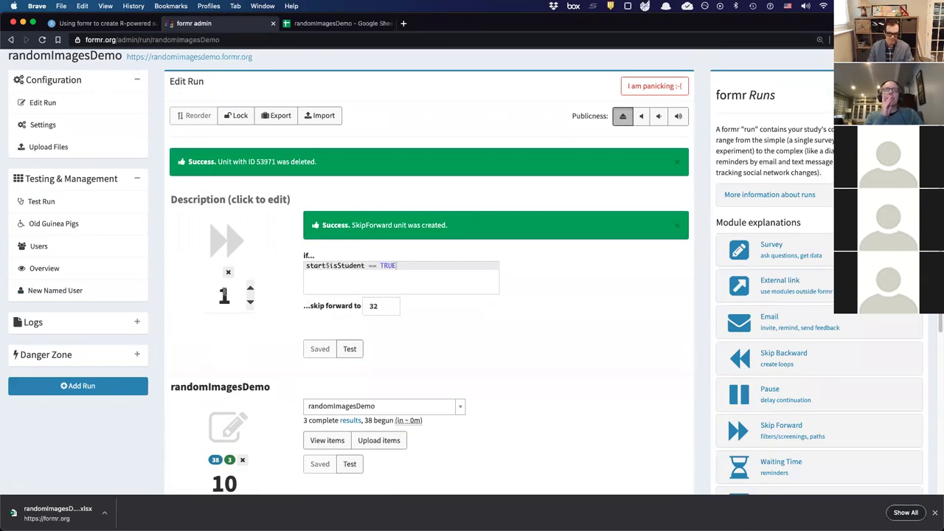
{"action": "scroll", "coordinate": [391, 221], "scroll_direction": "down", "scroll_amount": 3}
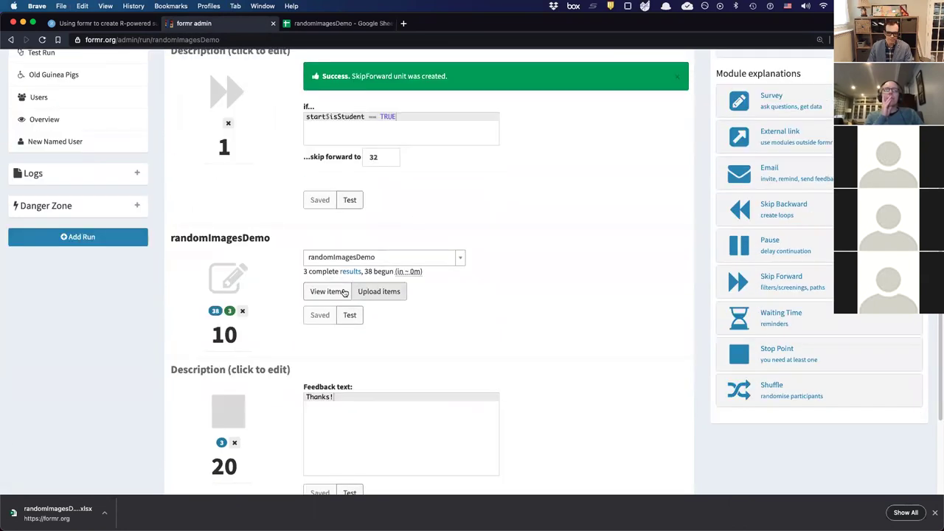
{"action": "double_click", "coordinate": [377, 158]}
{"action": "type", "text": "10"}
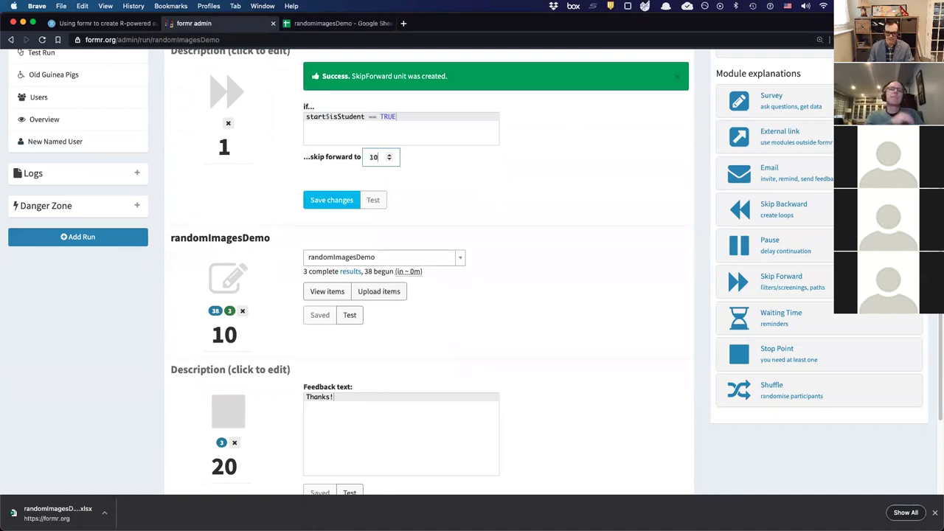
{"action": "left_click", "coordinate": [333, 199]}
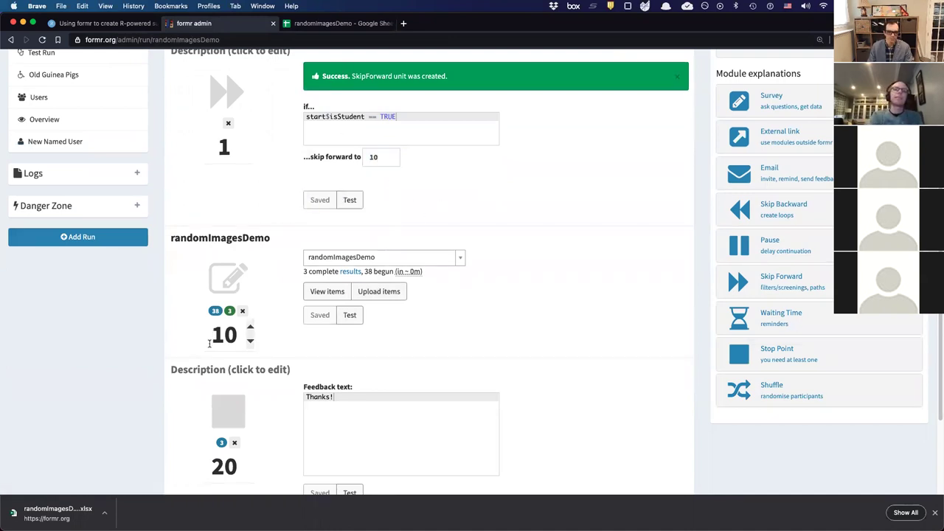
{"action": "scroll", "coordinate": [229, 332], "scroll_direction": "down", "scroll_amount": 4}
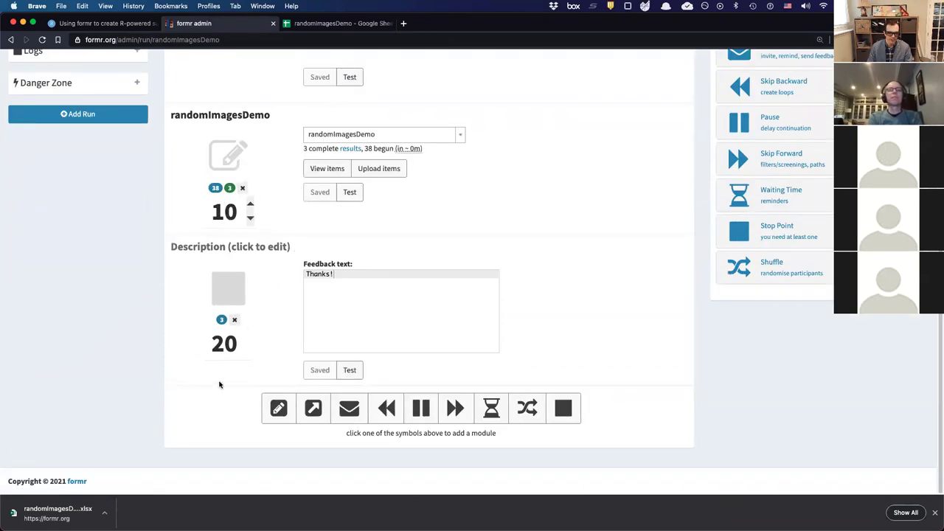
{"action": "key", "text": "super+r"}
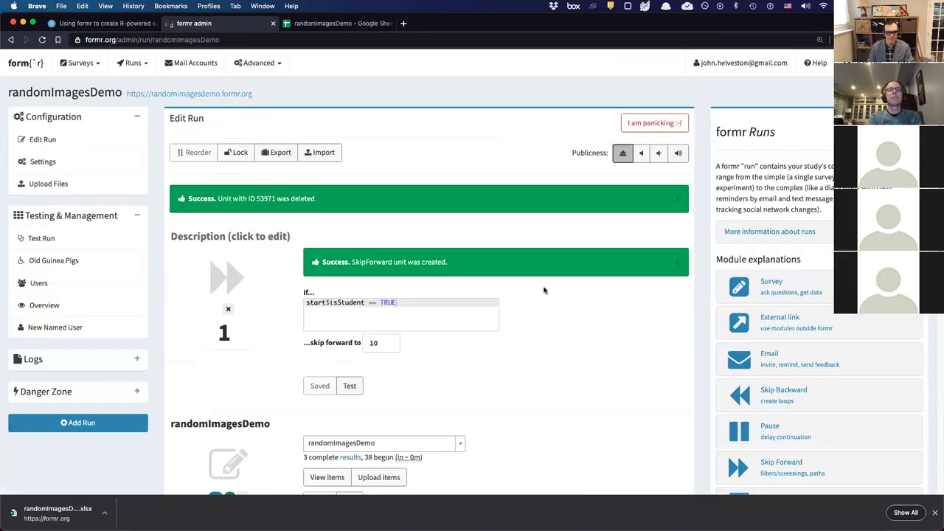
{"action": "scroll", "coordinate": [544, 290], "scroll_direction": "down", "scroll_amount": 3}
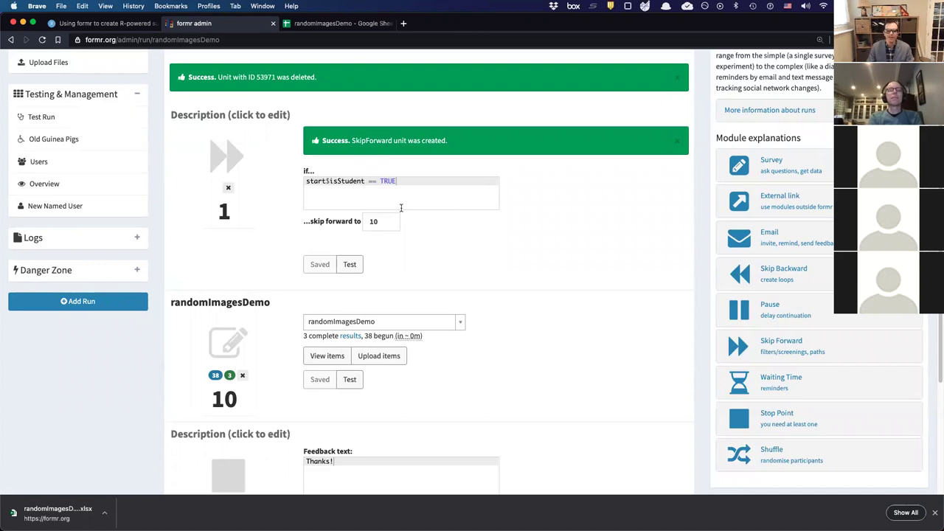
{"action": "scroll", "coordinate": [502, 207], "scroll_direction": "down", "scroll_amount": 2}
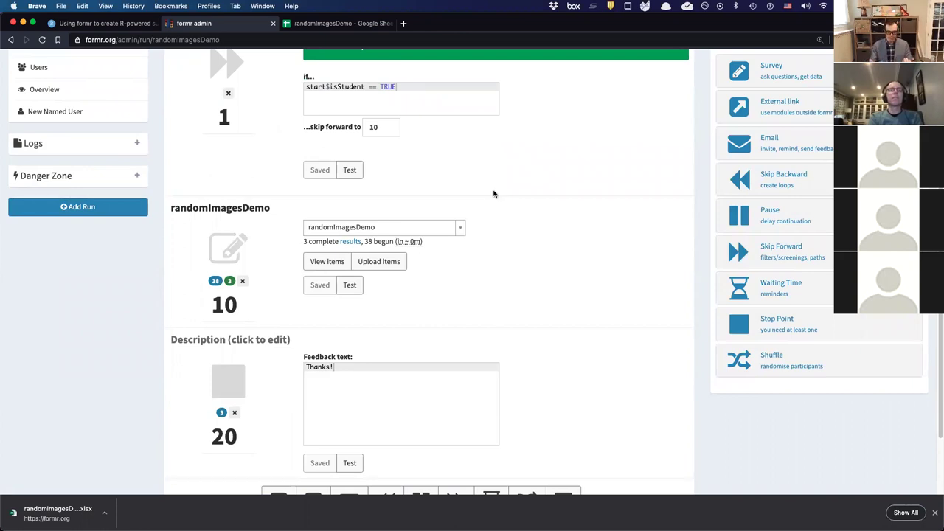
{"action": "scroll", "coordinate": [495, 194], "scroll_direction": "up", "scroll_amount": 10}
- Check label cell G4 in the spreadsheet and glance at formr's Surveys list
{"action": "left_click", "coordinate": [373, 29]}
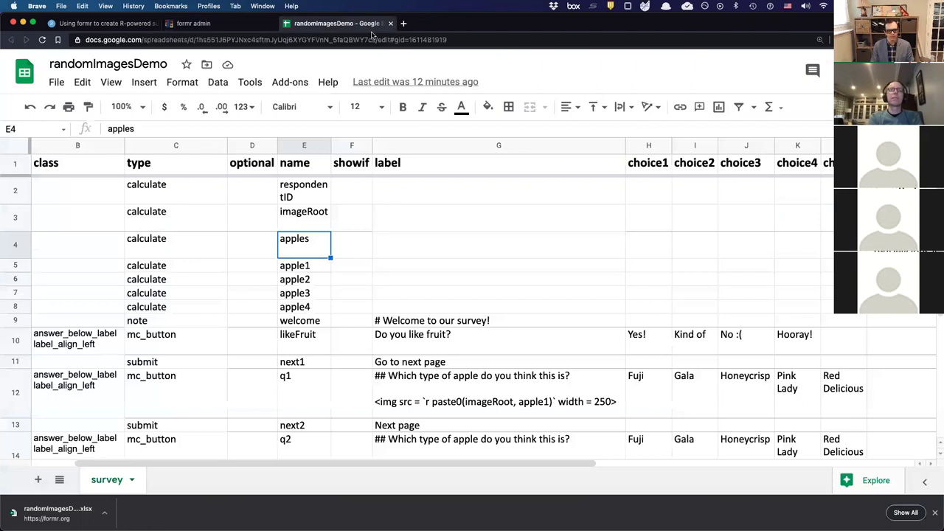
{"action": "left_click", "coordinate": [499, 248]}
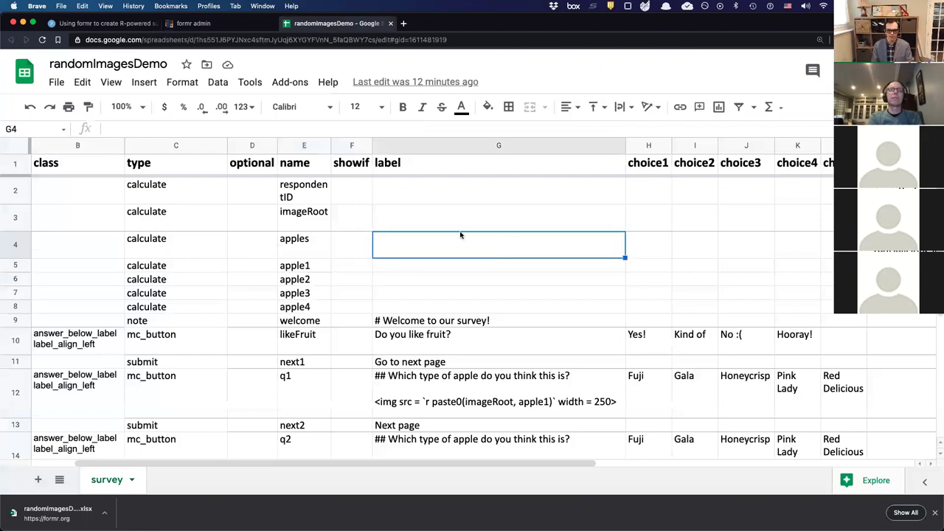
{"action": "left_click", "coordinate": [193, 23]}
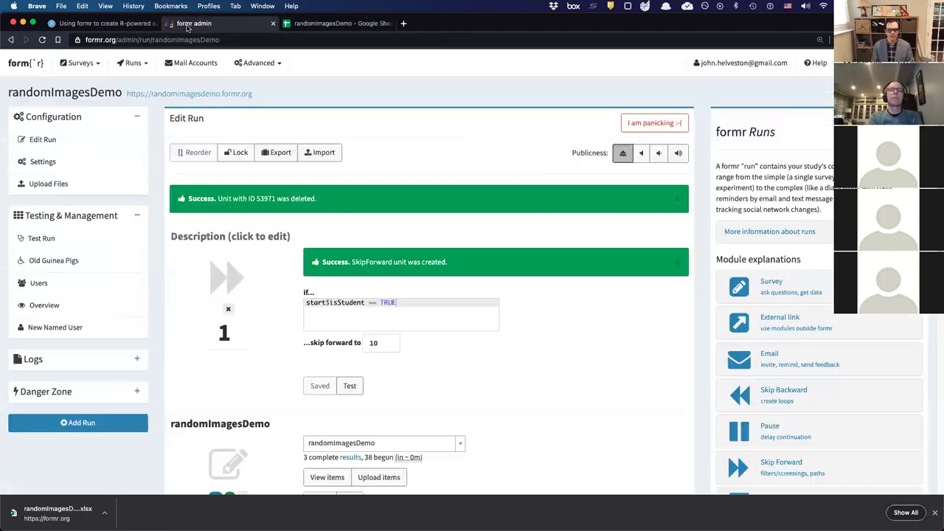
{"action": "left_click", "coordinate": [81, 65]}
{"action": "left_click", "coordinate": [484, 166]}
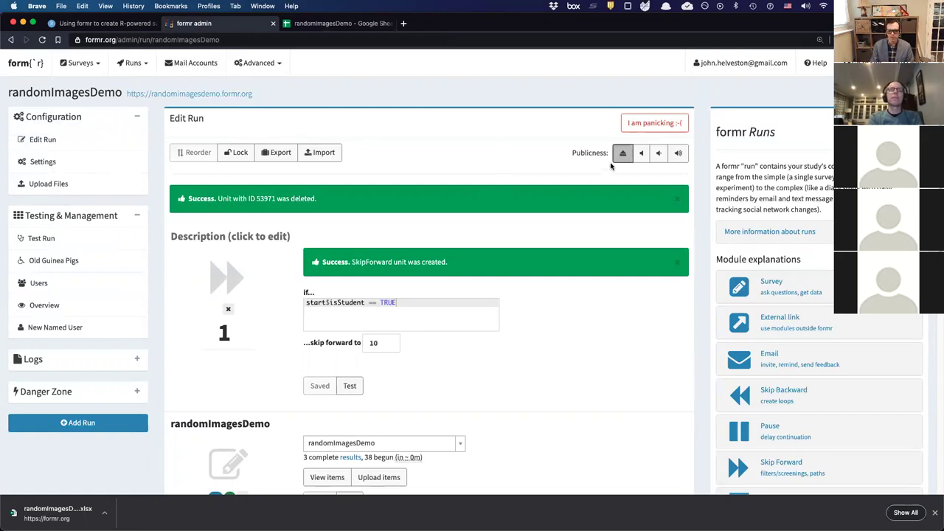
- Open and close a test run, then delete the skip-forward unit
{"action": "scroll", "coordinate": [242, 274], "scroll_direction": "down", "scroll_amount": 5}
{"action": "scroll", "coordinate": [246, 274], "scroll_direction": "up", "scroll_amount": 5}
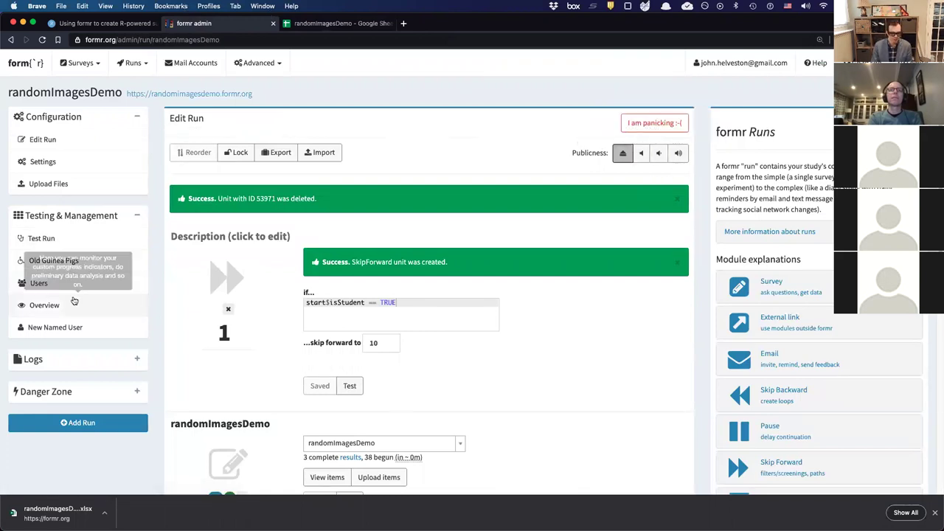
{"action": "left_click", "coordinate": [55, 243]}
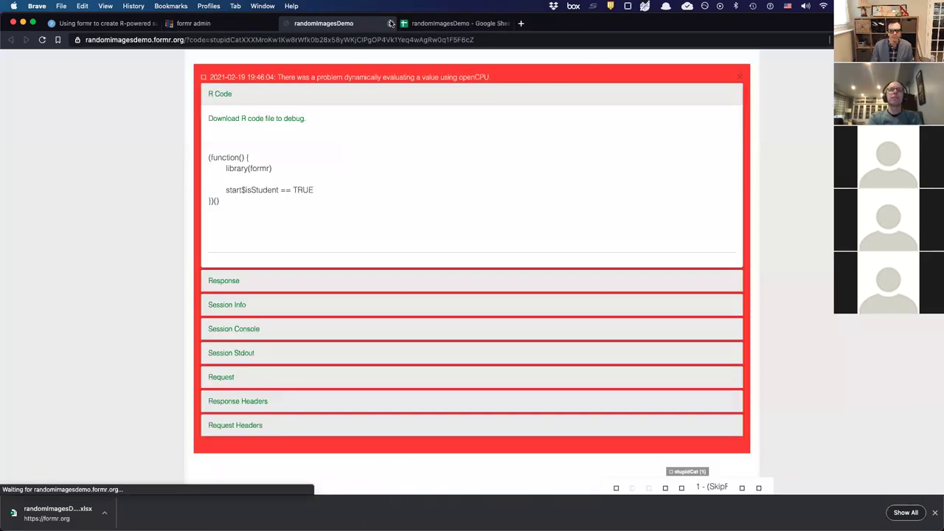
{"action": "left_click", "coordinate": [391, 23]}
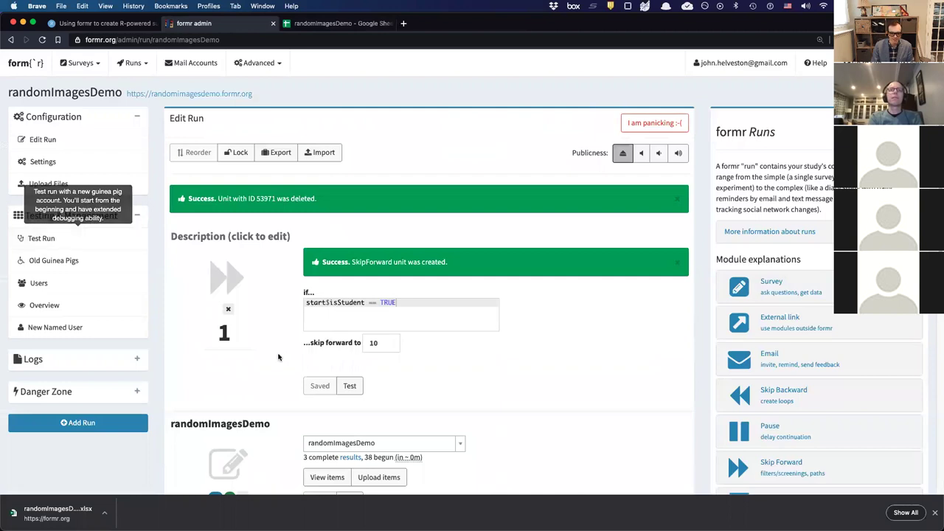
{"action": "left_click", "coordinate": [228, 308]}
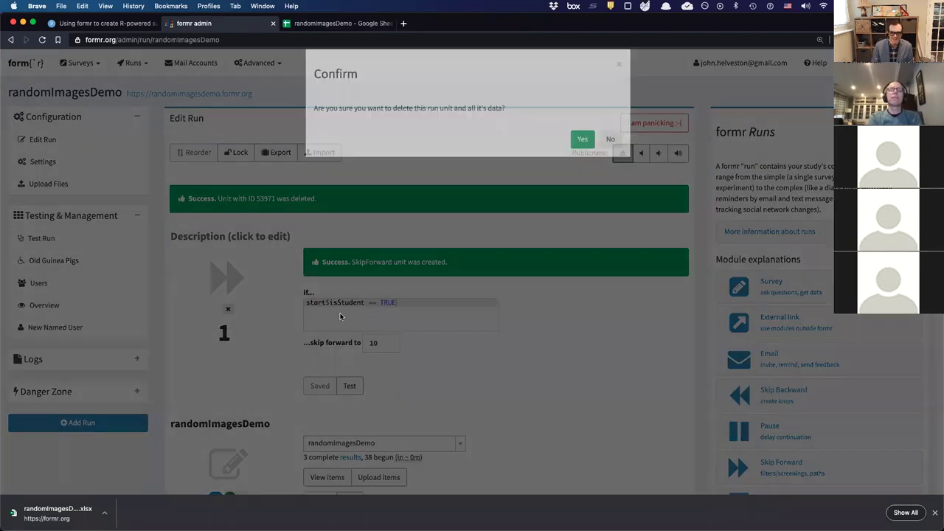
{"action": "left_click", "coordinate": [582, 157]}
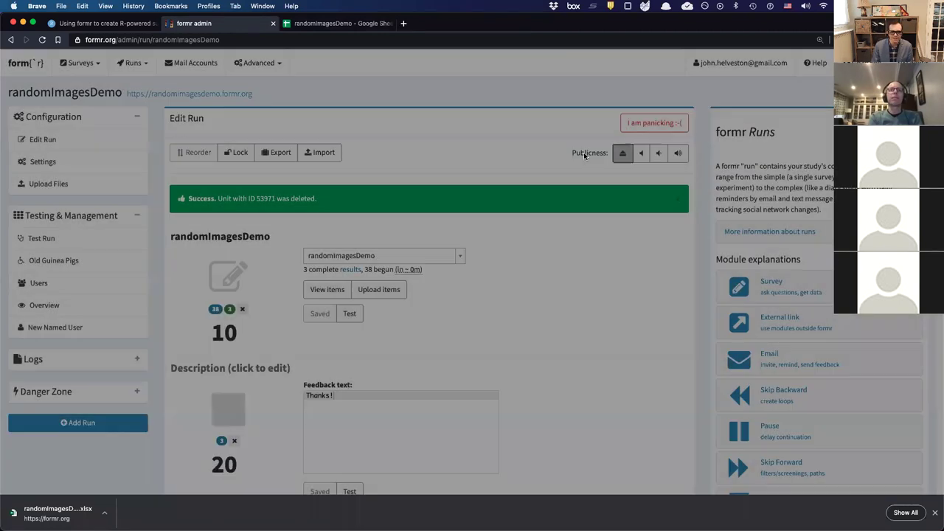
{"action": "scroll", "coordinate": [553, 264], "scroll_direction": "down", "scroll_amount": 3}
{"action": "scroll", "coordinate": [553, 264], "scroll_direction": "up", "scroll_amount": 3}
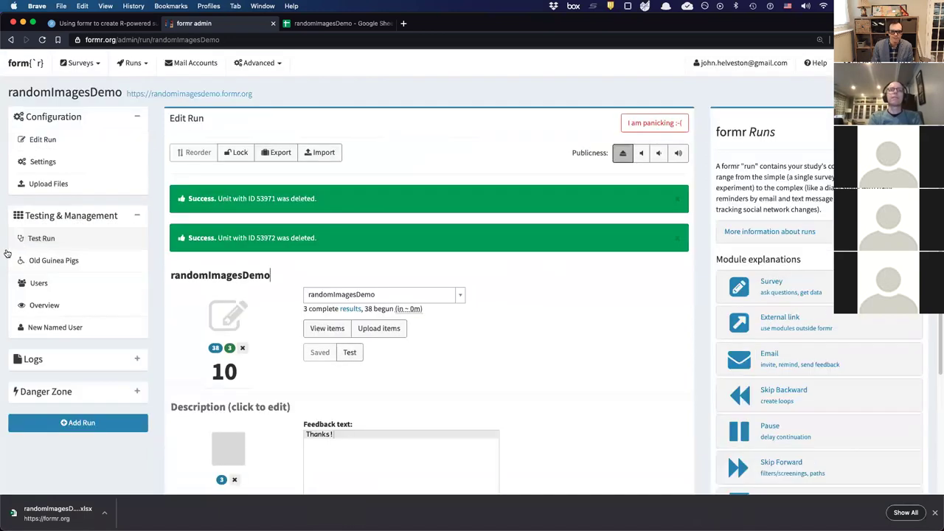
{"action": "left_click", "coordinate": [70, 234]}
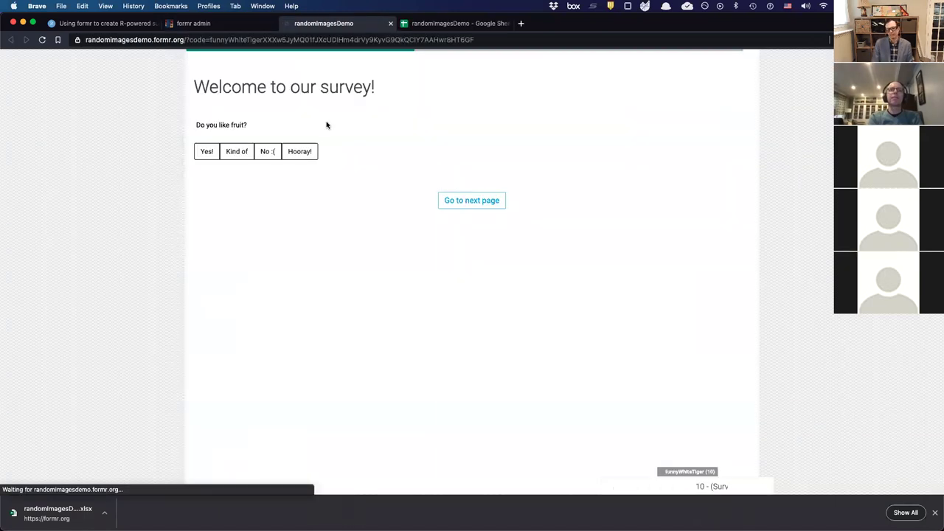
{"action": "left_click", "coordinate": [300, 151]}
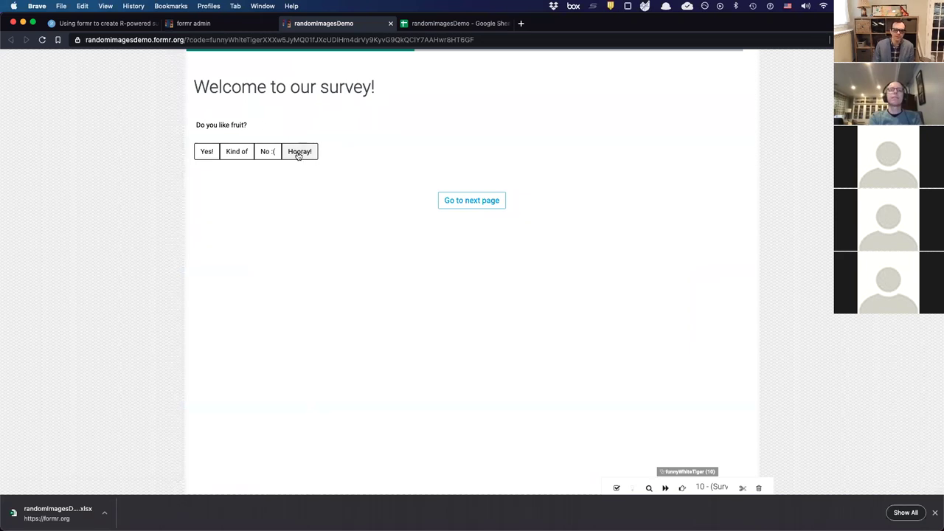
{"action": "left_click", "coordinate": [390, 23]}
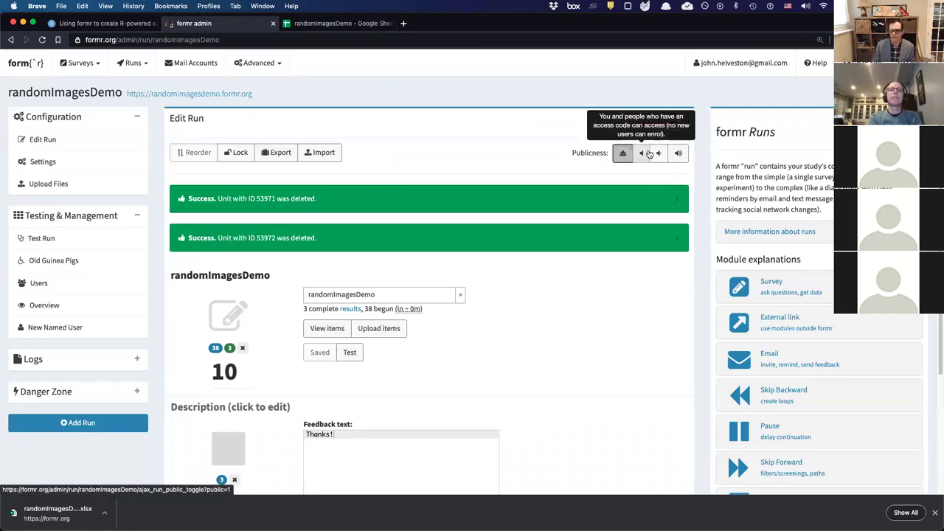
- Set the run's Publicness to fully public
{"action": "left_click", "coordinate": [649, 154]}
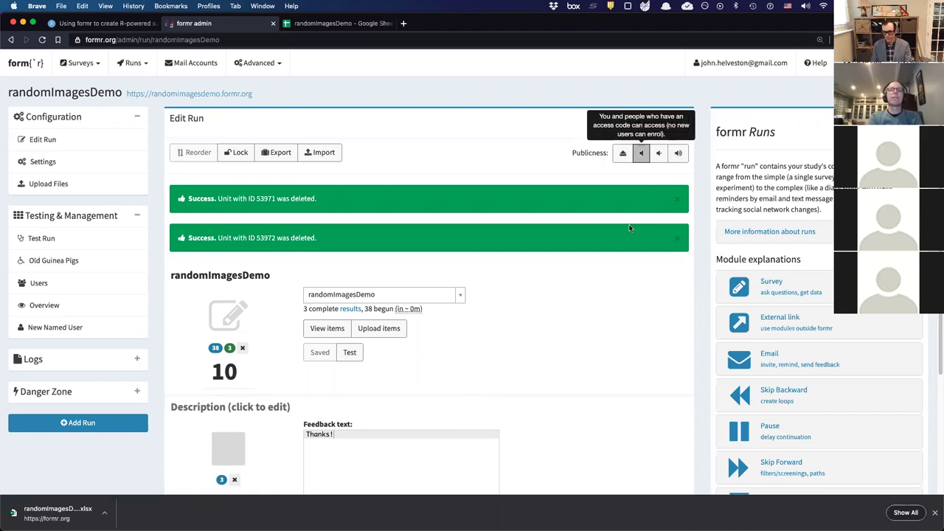
{"action": "left_click", "coordinate": [659, 154]}
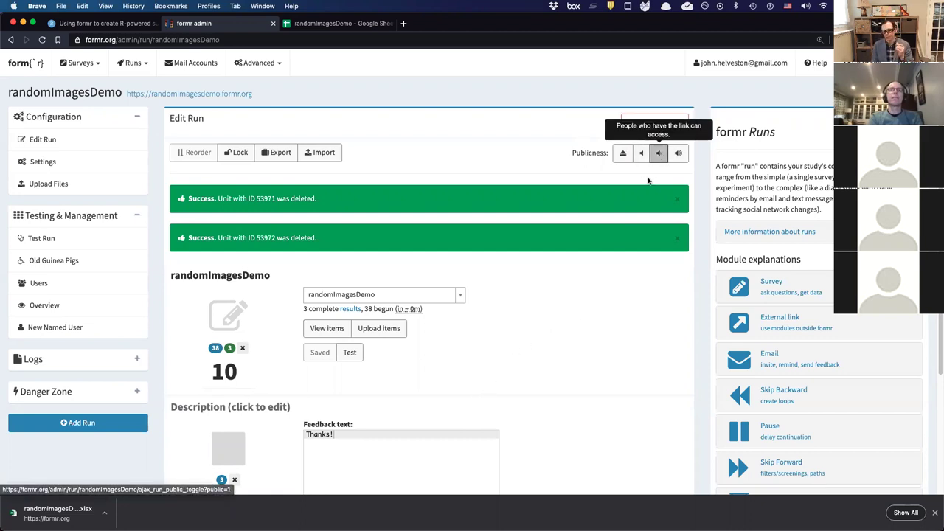
{"action": "left_click", "coordinate": [676, 152]}
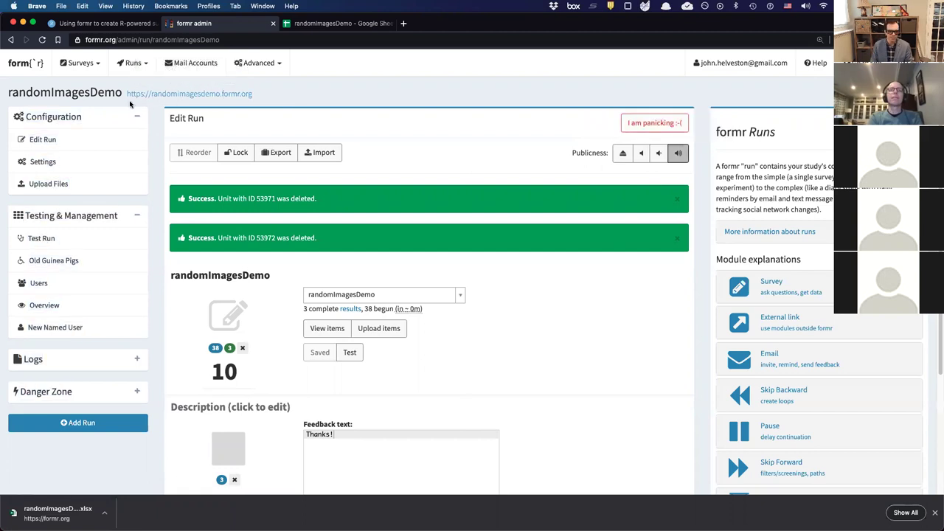
- Open the run's public link to confirm the survey loads, then close it
{"action": "left_click_drag", "start_coordinate": [130, 104], "coordinate": [253, 94]}
{"action": "left_click", "coordinate": [411, 136]}
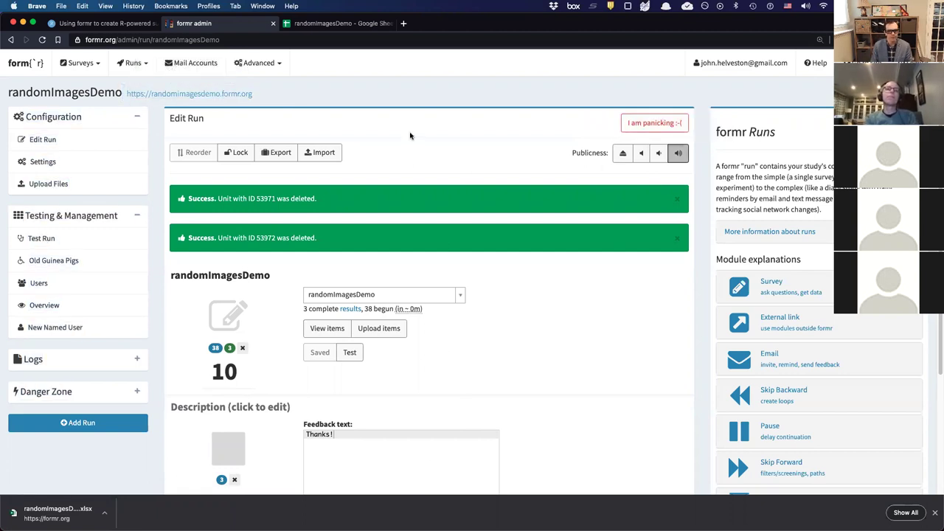
{"action": "double_click", "coordinate": [20, 93]}
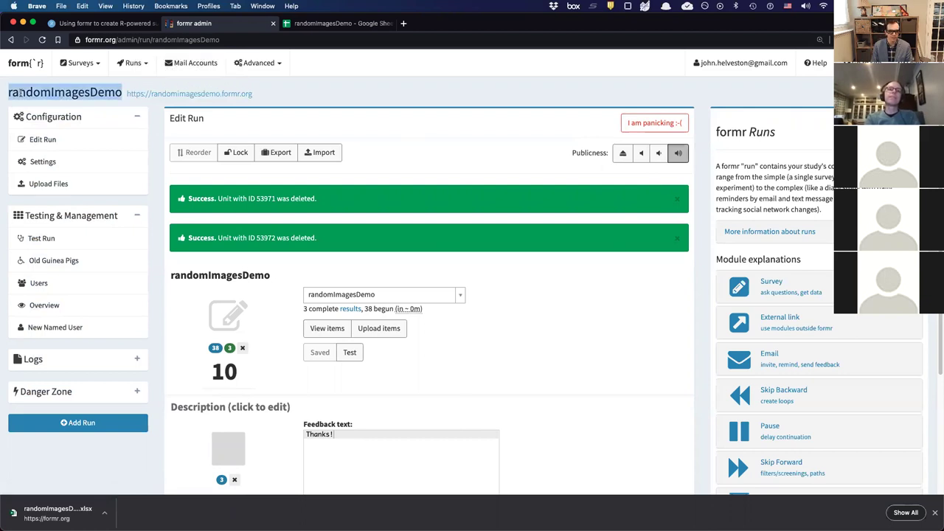
{"action": "left_click", "coordinate": [268, 101]}
{"action": "left_click", "coordinate": [224, 97]}
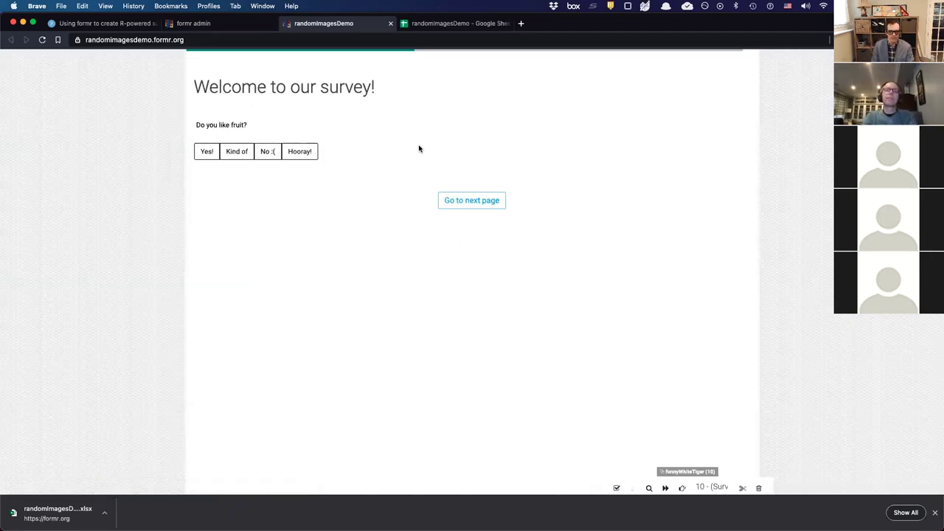
{"action": "key", "text": "super+w"}
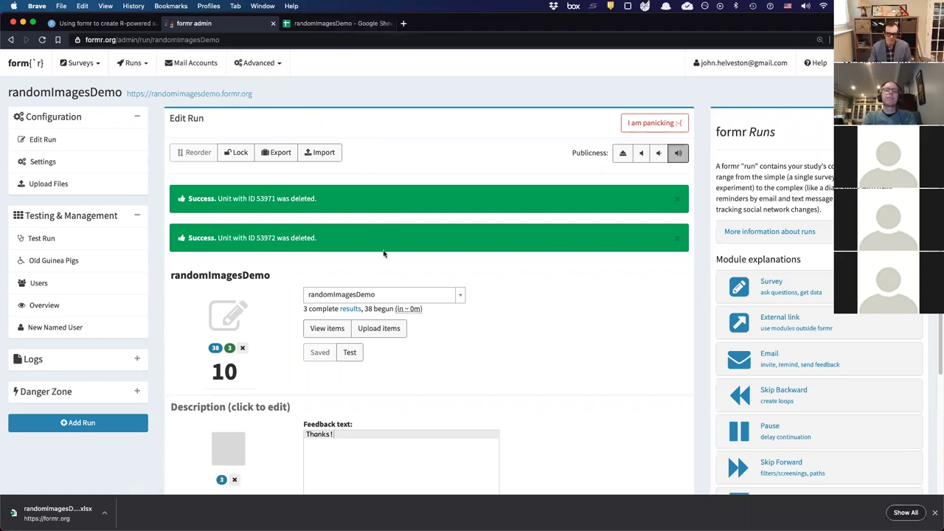
- Dismiss both unit-deleted success notices
{"action": "scroll", "coordinate": [389, 268], "scroll_direction": "down", "scroll_amount": 5}
{"action": "scroll", "coordinate": [389, 268], "scroll_direction": "up", "scroll_amount": 5}
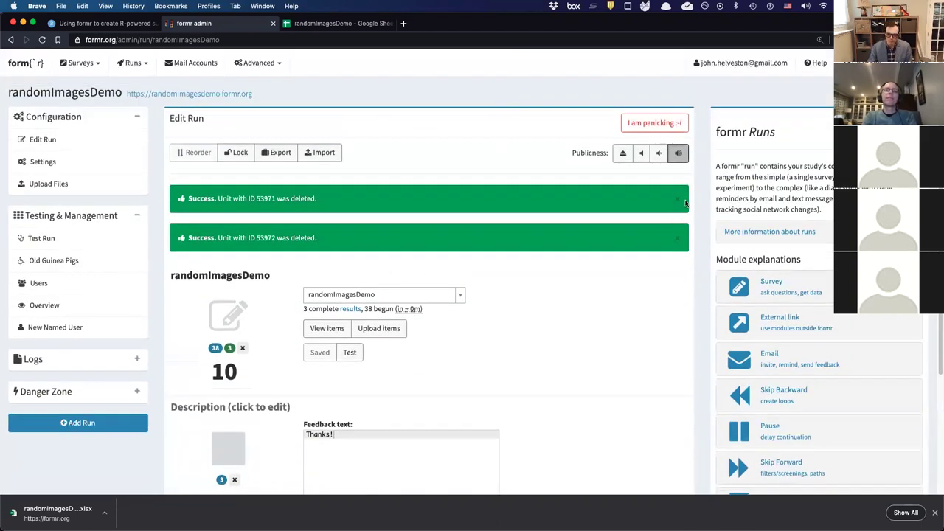
{"action": "left_click", "coordinate": [679, 200]}
{"action": "left_click", "coordinate": [678, 201]}
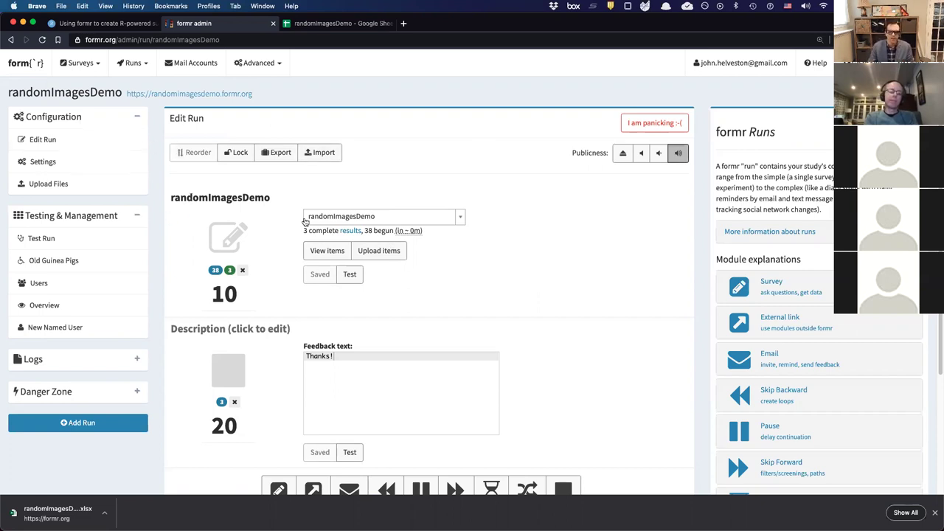
{"action": "left_click", "coordinate": [57, 161]}
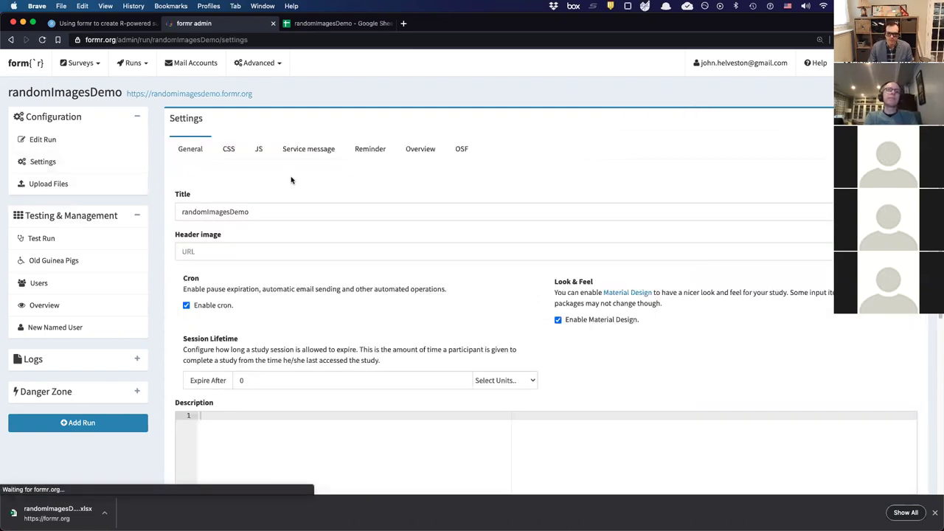
{"action": "left_click", "coordinate": [259, 149]}
{"action": "left_click", "coordinate": [228, 149]}
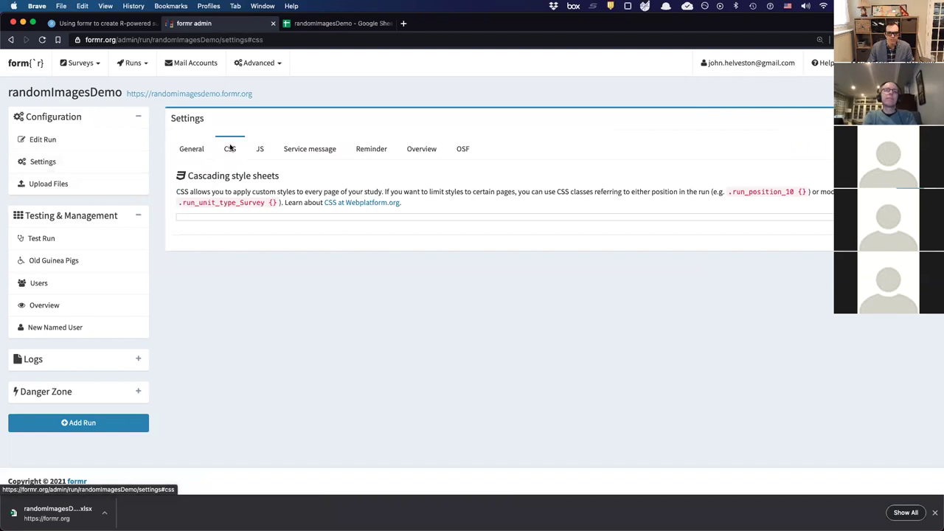
{"action": "scroll", "coordinate": [275, 186], "scroll_direction": "down", "scroll_amount": 4}
{"action": "scroll", "coordinate": [273, 185], "scroll_direction": "up", "scroll_amount": 4}
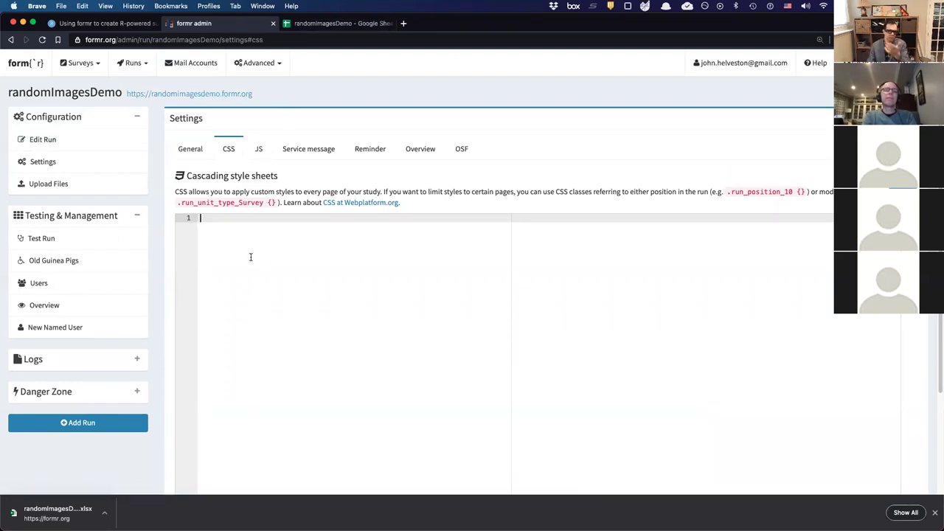
{"action": "left_click", "coordinate": [261, 150]}
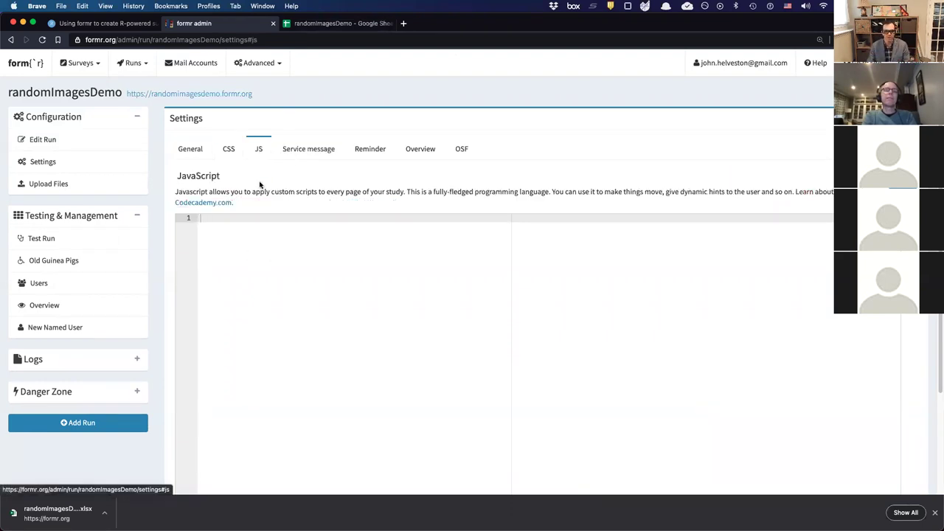
{"action": "left_click", "coordinate": [197, 156]}
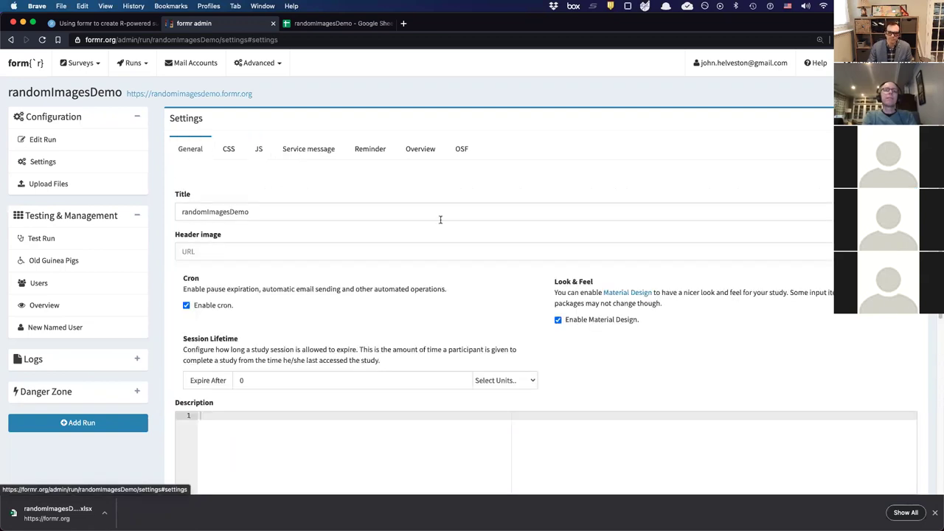
{"action": "scroll", "coordinate": [441, 217], "scroll_direction": "down", "scroll_amount": 1}
{"action": "scroll", "coordinate": [423, 234], "scroll_direction": "up", "scroll_amount": 1}
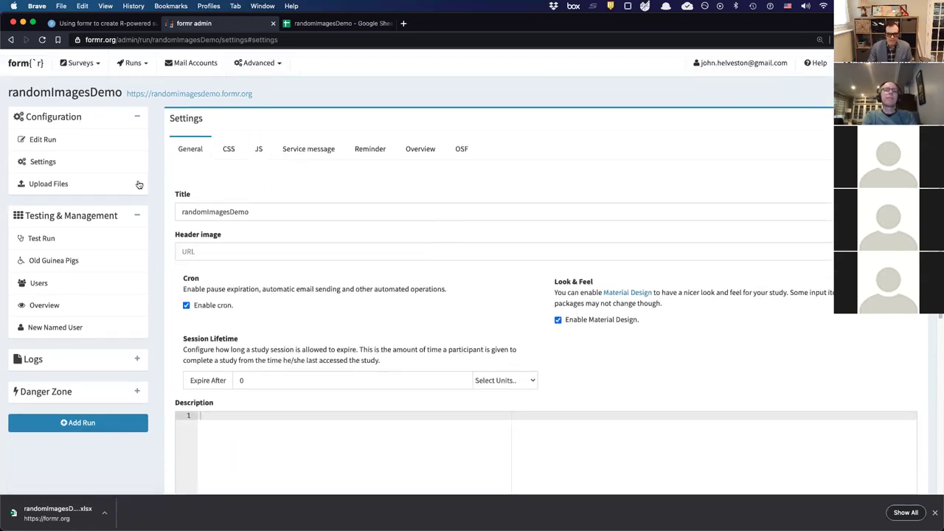
{"action": "left_click", "coordinate": [79, 140]}
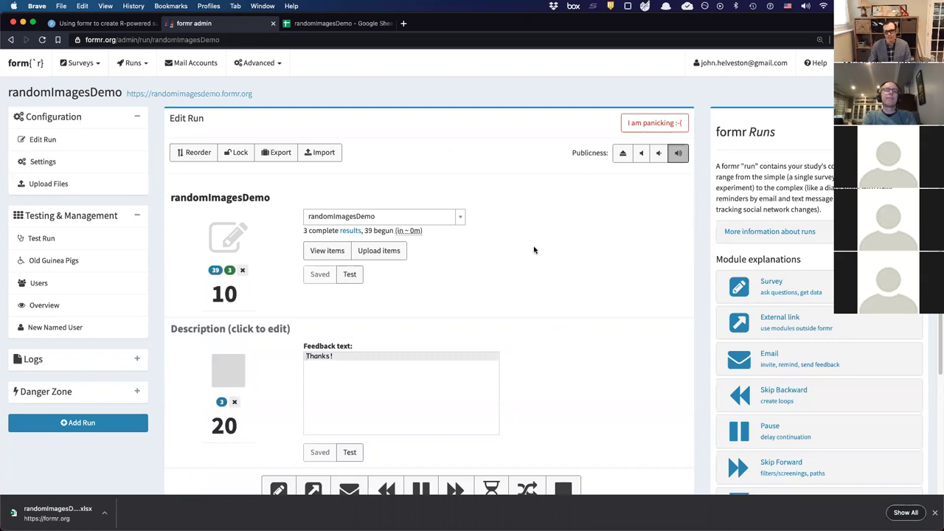
{"action": "left_click", "coordinate": [934, 512]}
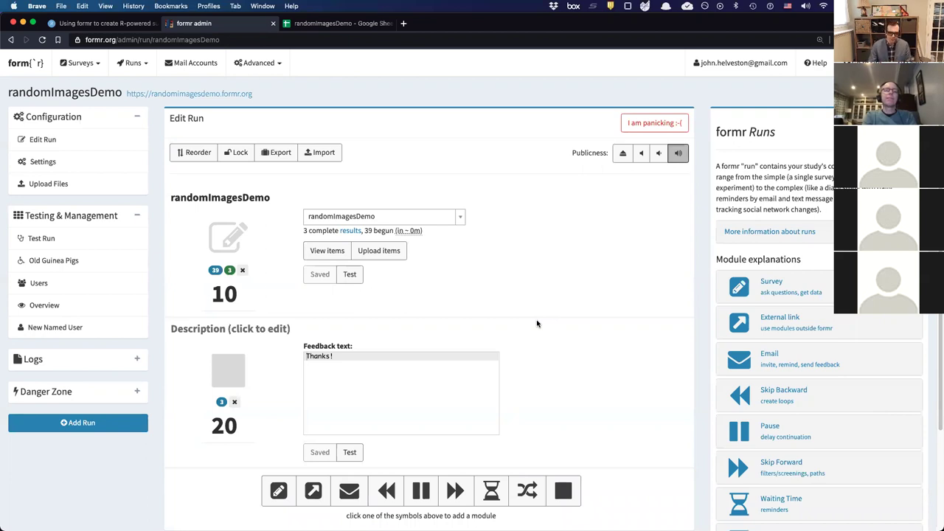
{"action": "left_click", "coordinate": [360, 25]}
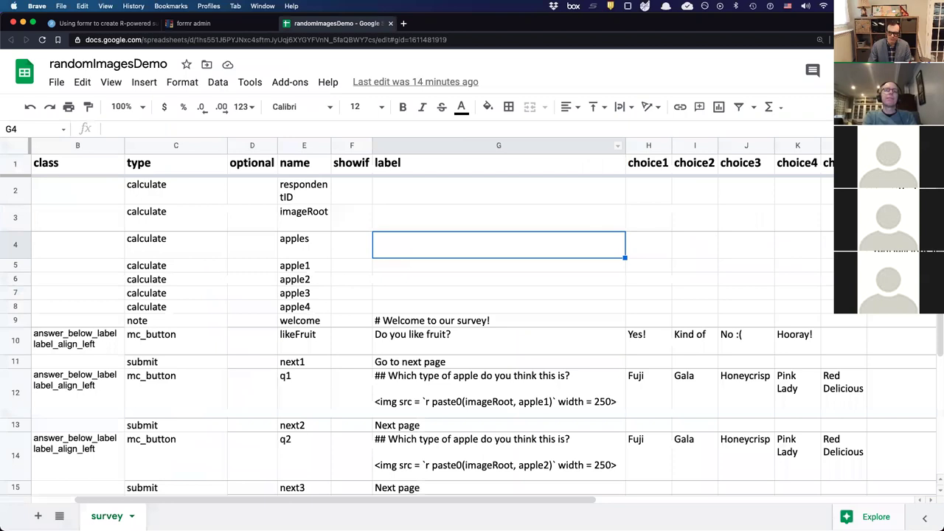
{"action": "left_click", "coordinate": [526, 325]}
{"action": "left_click", "coordinate": [493, 410]}
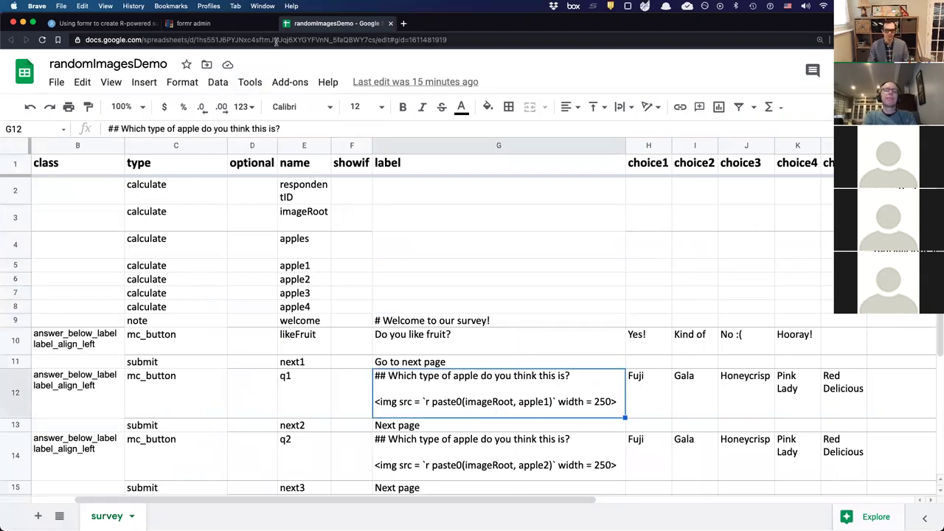
{"action": "left_click", "coordinate": [249, 25]}
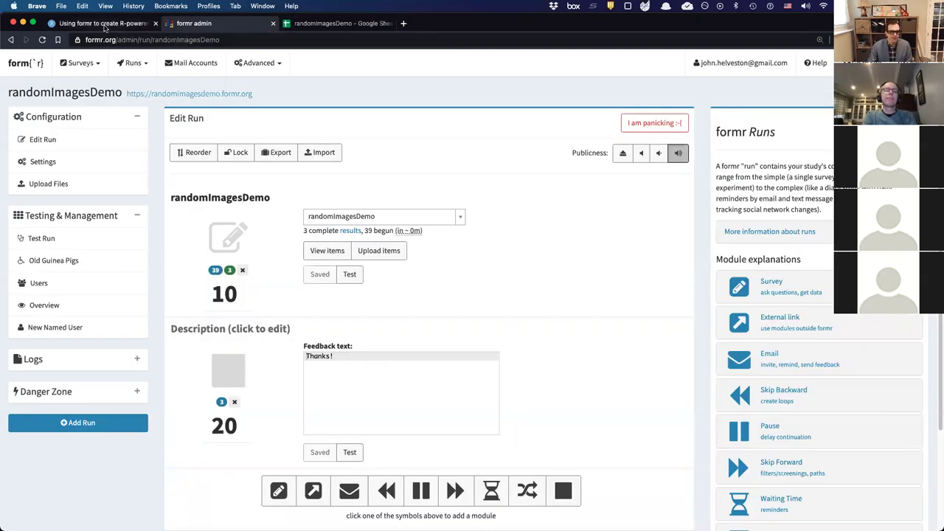
{"action": "left_click", "coordinate": [105, 23]}
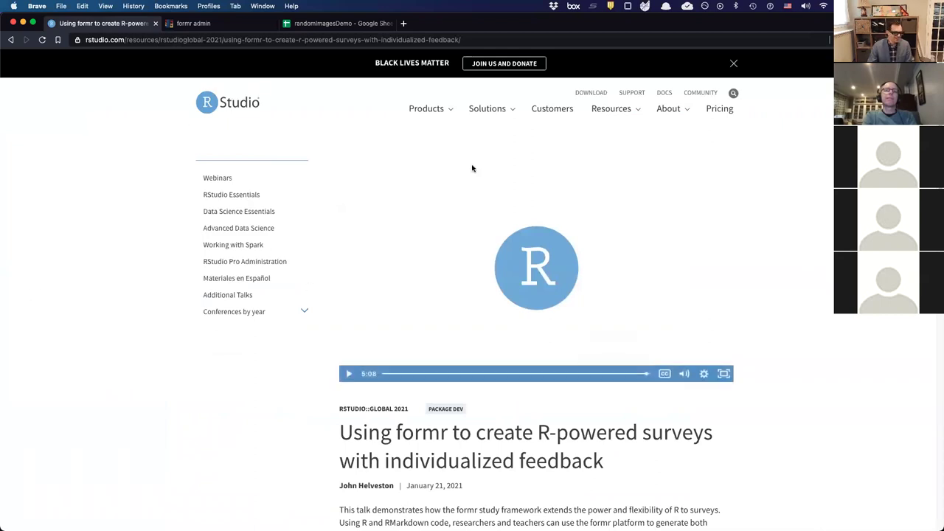
{"action": "left_click", "coordinate": [338, 24]}
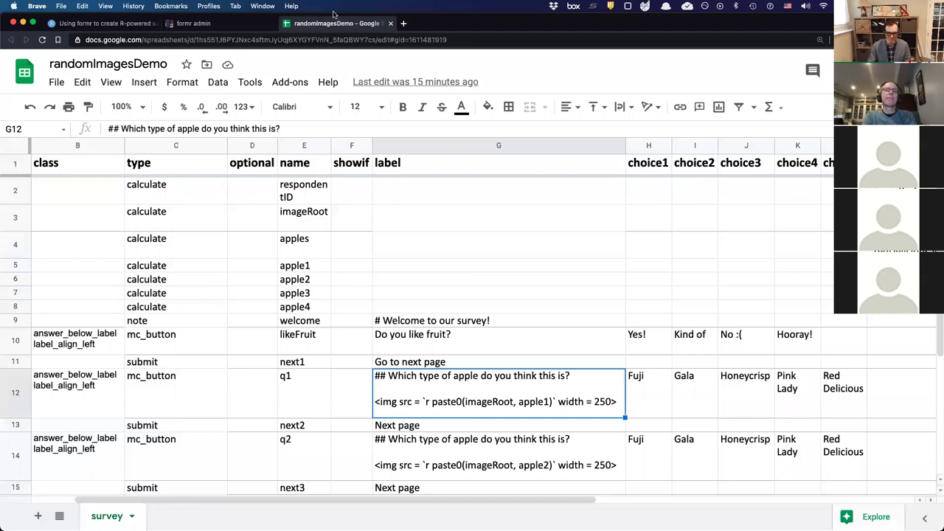
{"action": "left_click", "coordinate": [214, 24]}
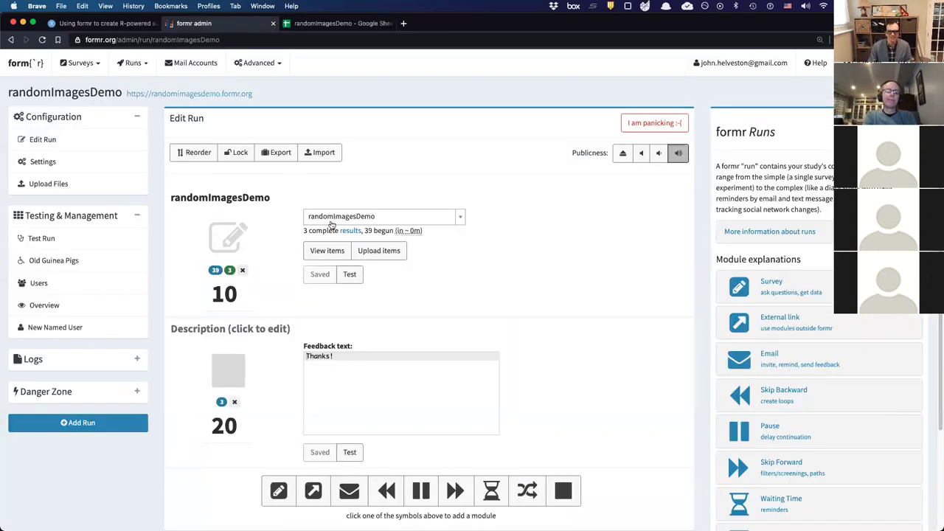